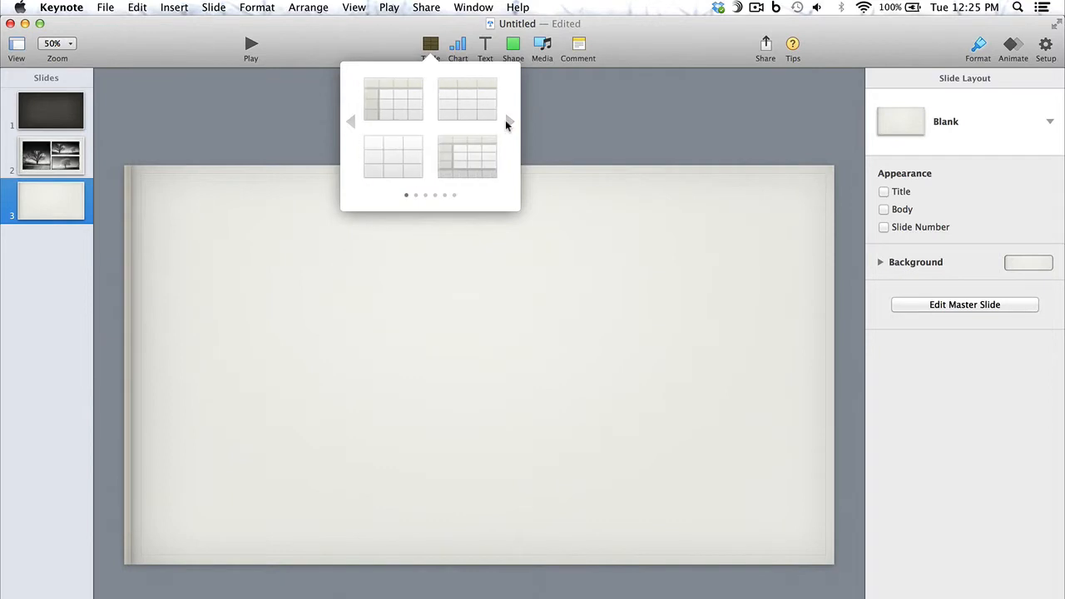
Insert a table with a green header row on the blank slide and delete it
left_click(483, 103)
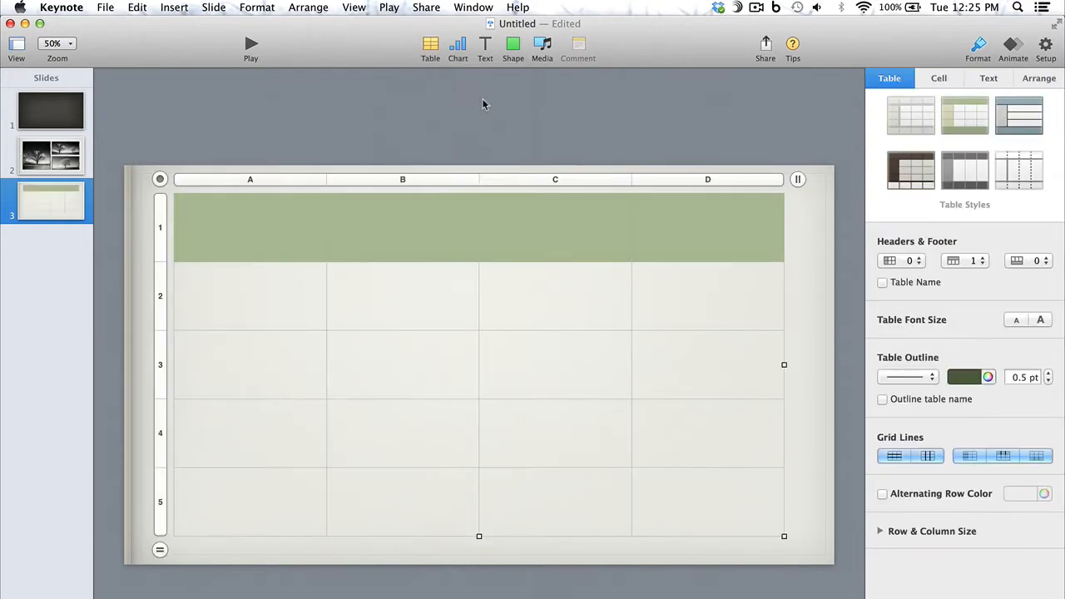
key("Delete")
Look over the available 2D, 3D and interactive chart types without inserting one
left_click(458, 48)
left_click(408, 84)
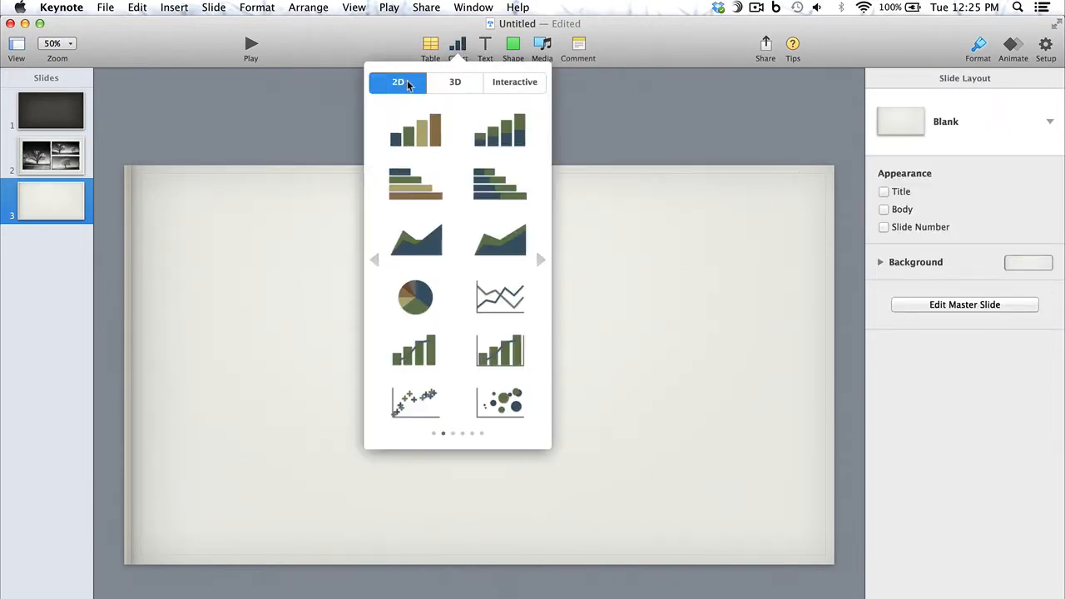
left_click(444, 87)
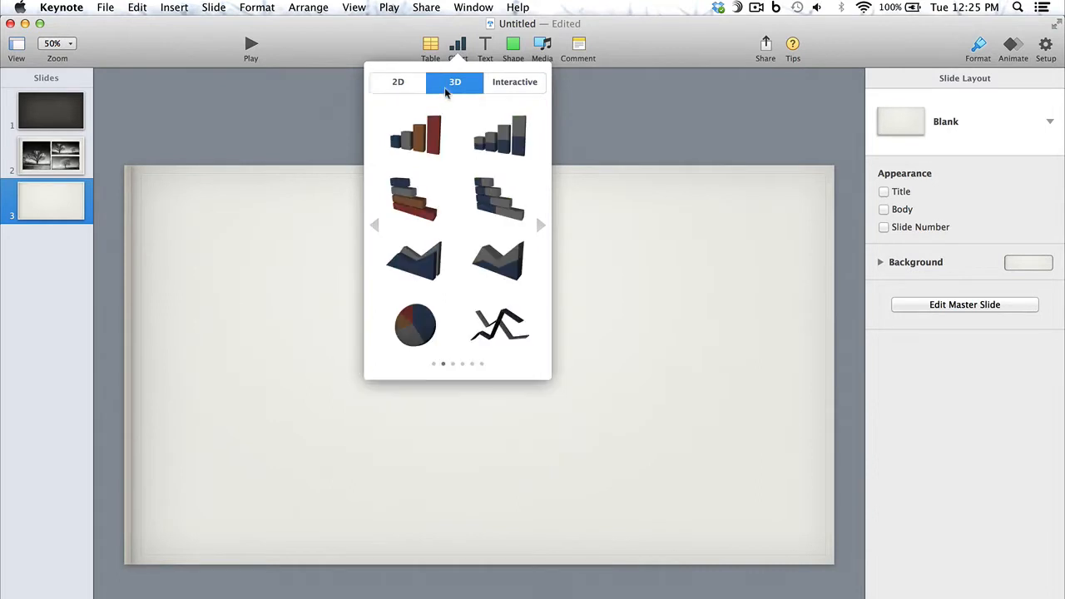
left_click(510, 93)
left_click(537, 169)
Look through the text styles and the colour variations of the available shapes
left_click(484, 50)
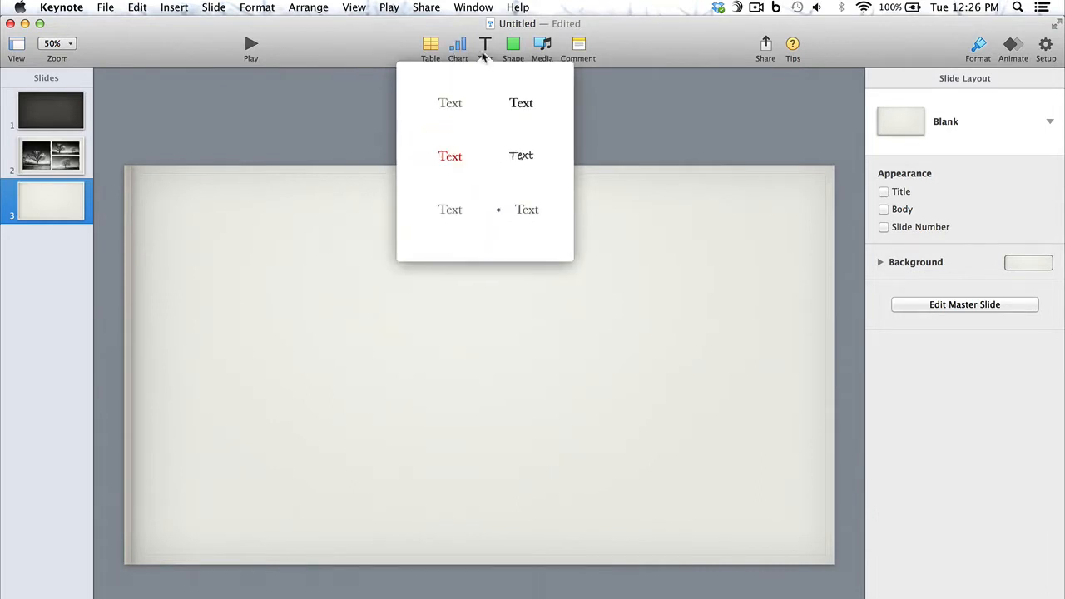
left_click(506, 48)
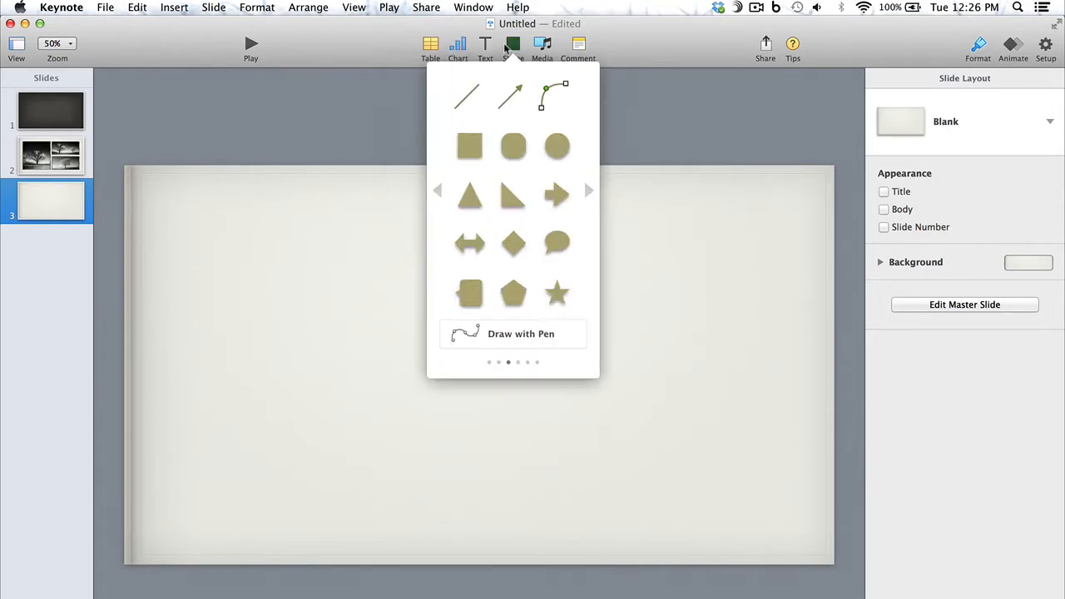
left_click(587, 191)
left_click(587, 191)
left_click(587, 191)
left_click(587, 192)
left_click(587, 192)
left_click(542, 45)
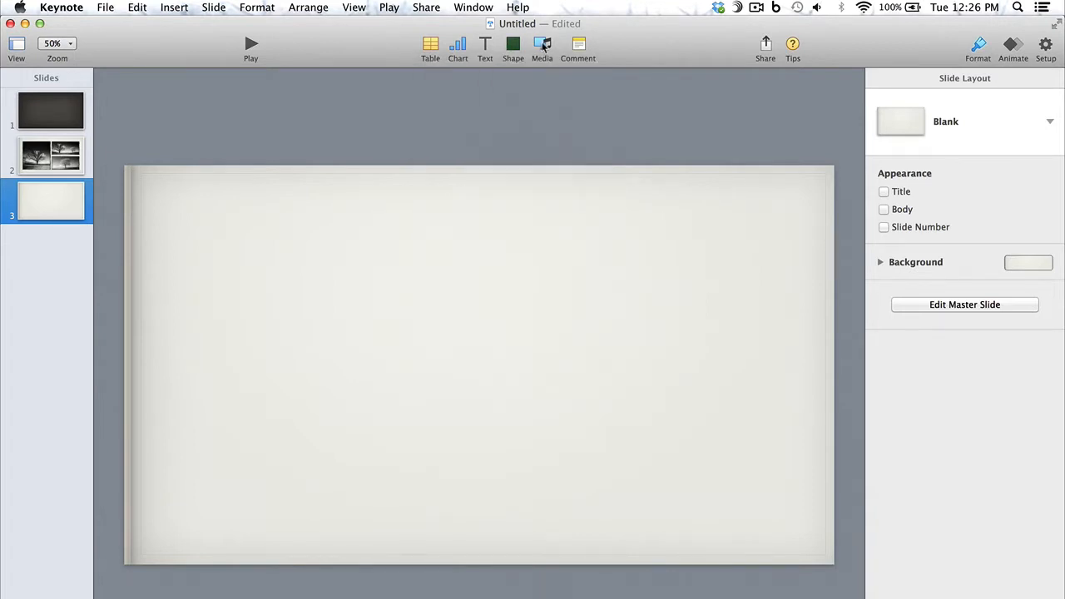
Browse the media library's music, its photos including My Photo Stream, and its movies without inserting anything
left_click(542, 46)
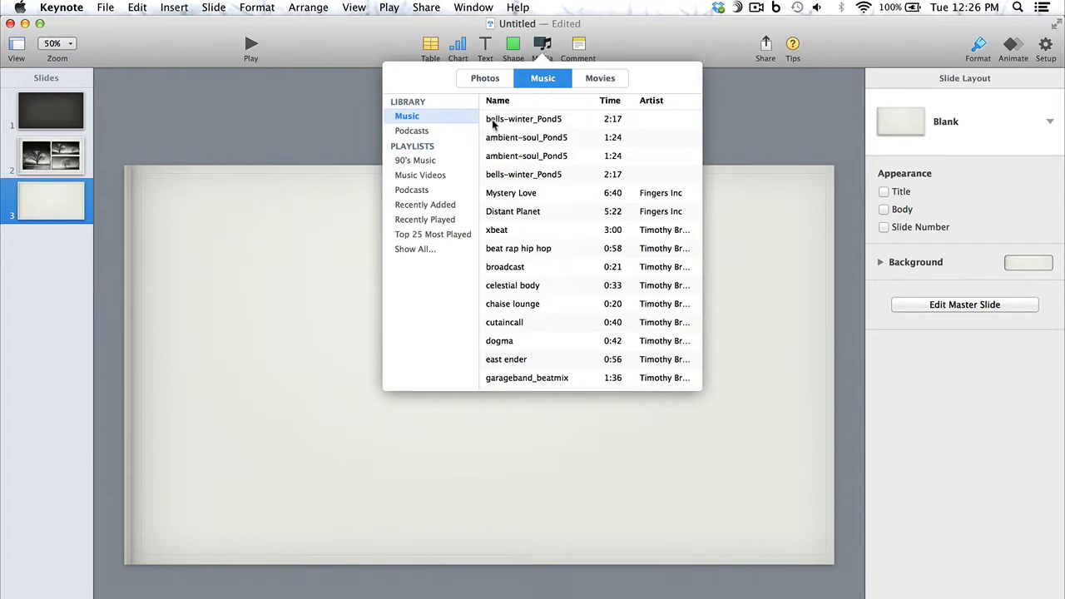
left_click(485, 79)
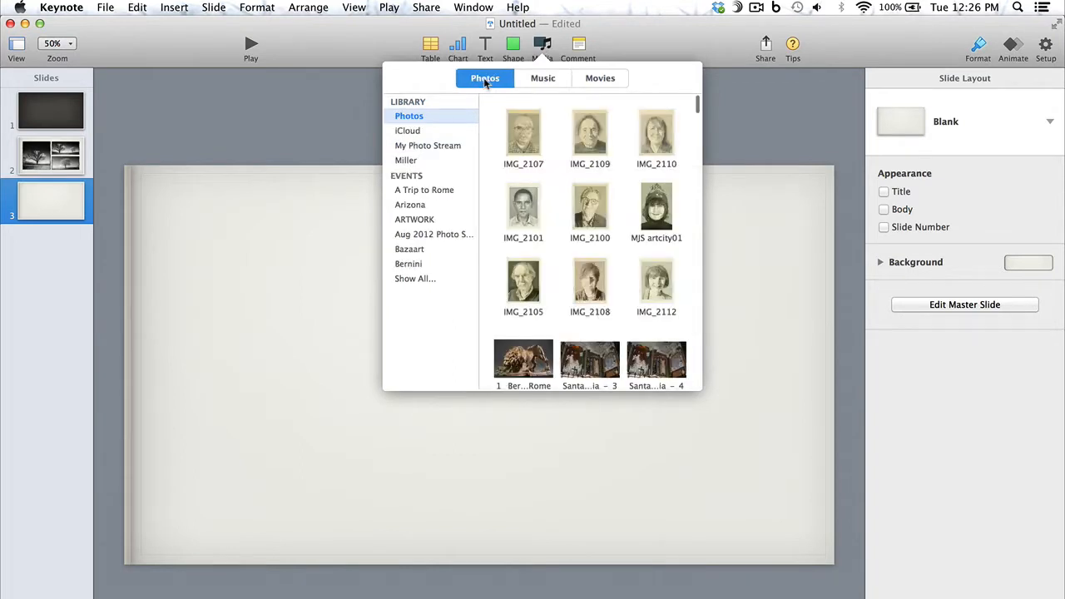
scroll(563, 209, "down", 5)
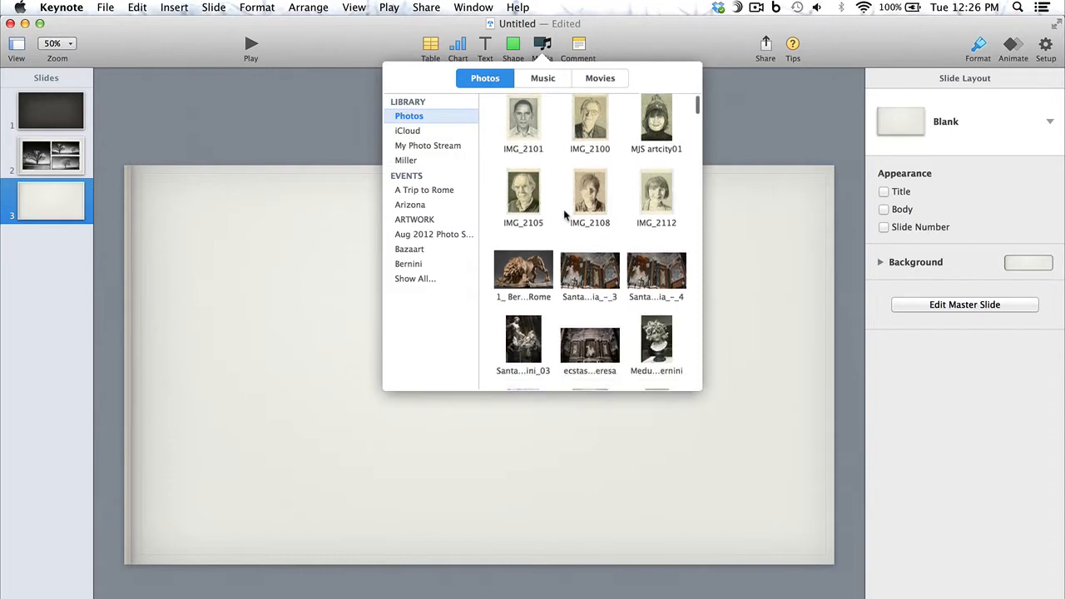
left_click(436, 146)
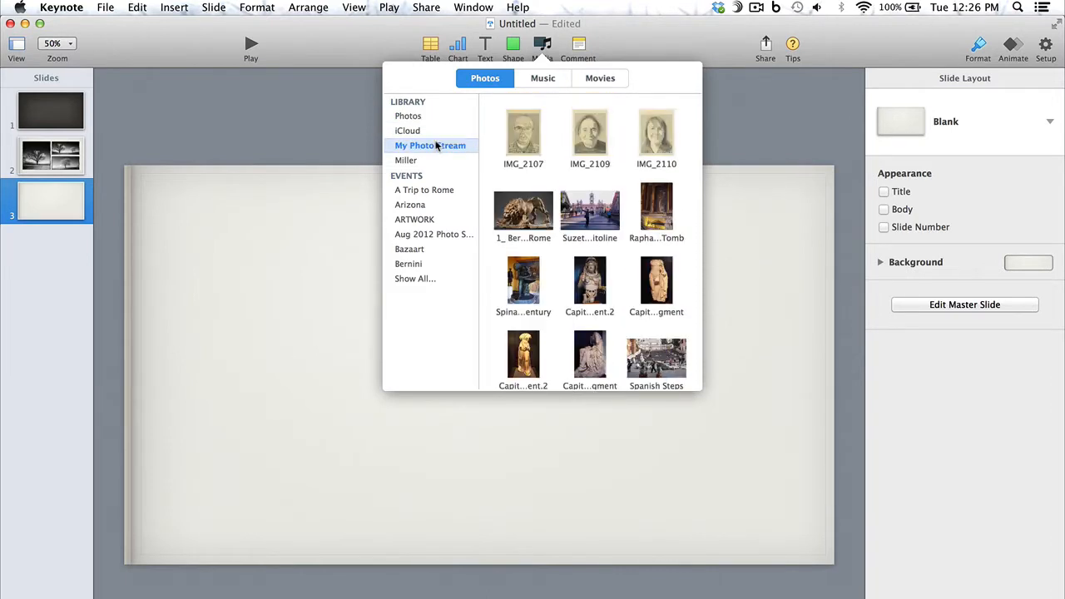
scroll(582, 256, "down", 5)
scroll(583, 257, "down", 10)
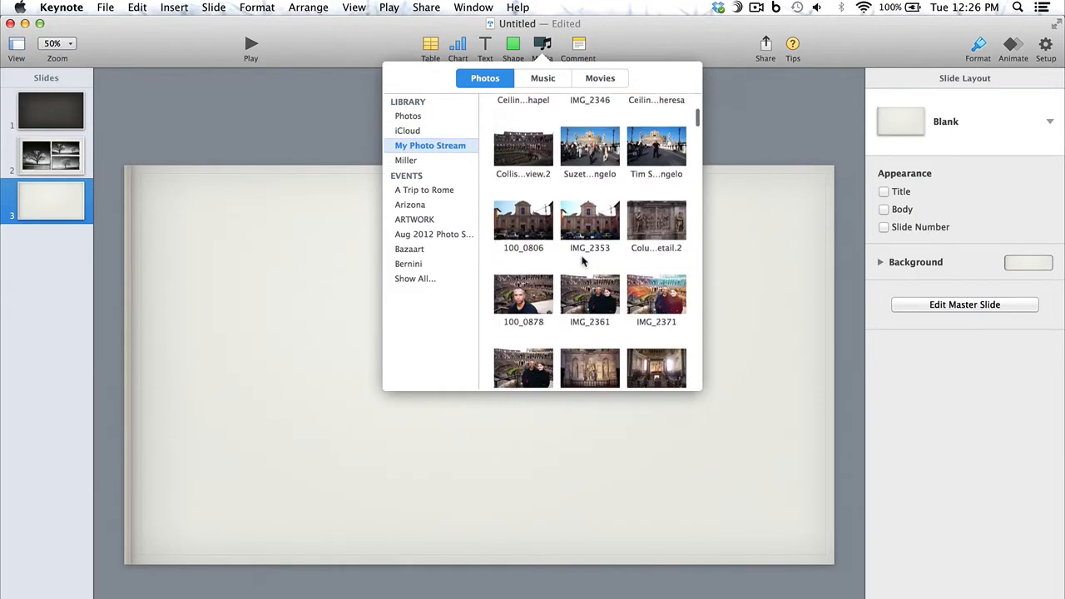
left_click(602, 80)
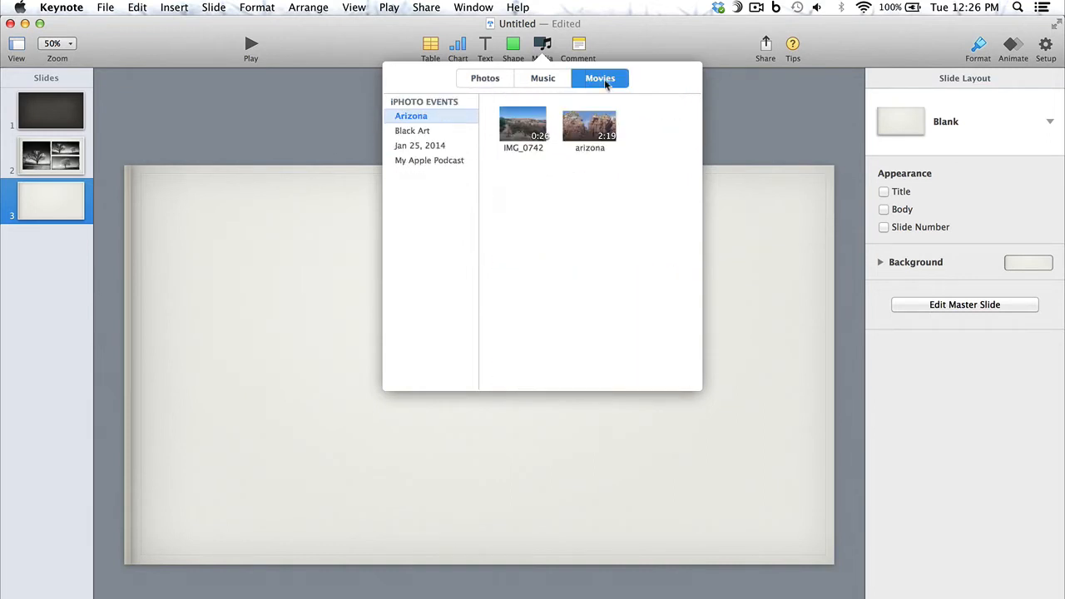
left_click(562, 415)
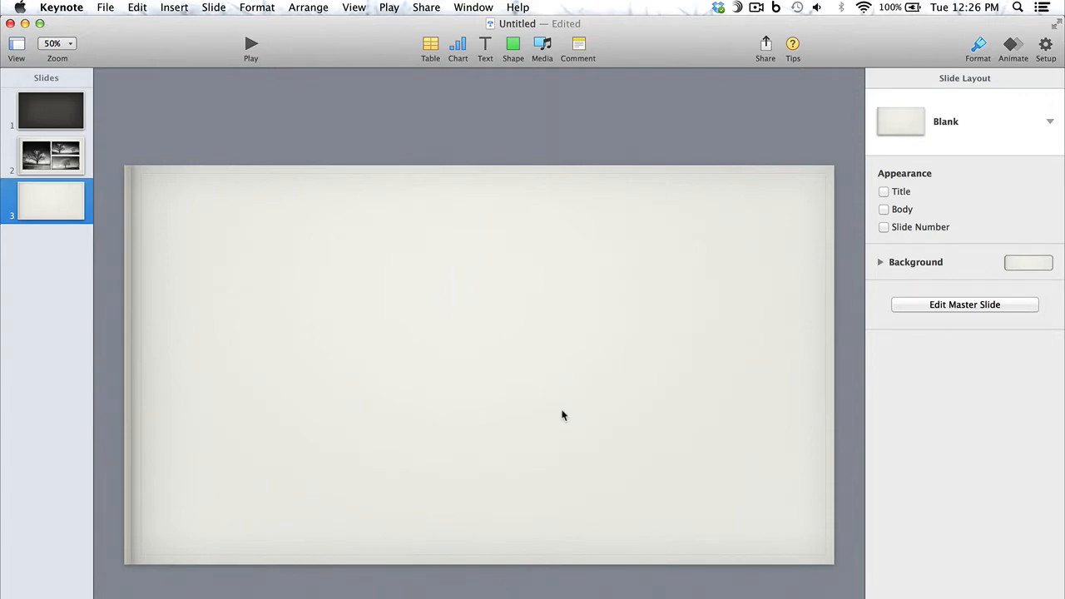
Switch to Finder and place summitt.JPG from the Pictures folder on the blank slide
key("super+Tab")
key("super+Tab")
key("super+Tab")
key("super+Tab")
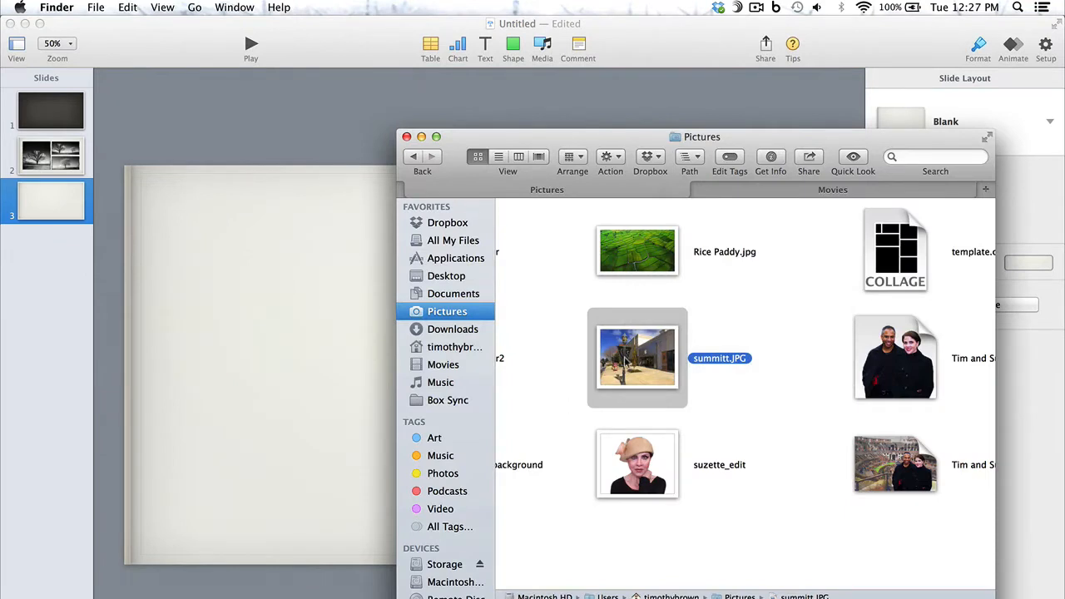
left_click_drag(624, 362, 279, 416)
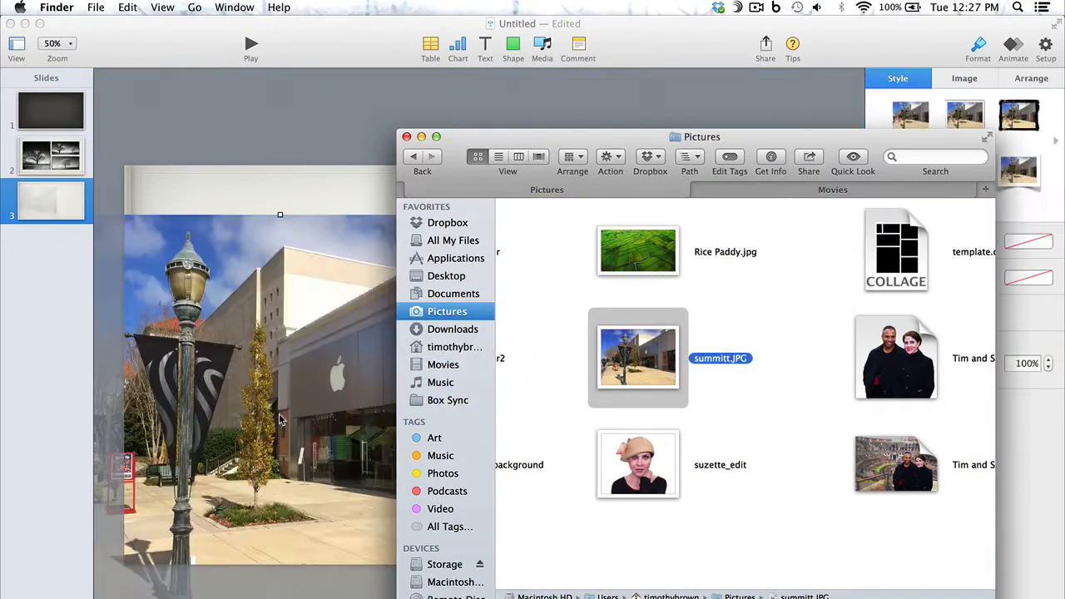
Return to Keynote, scale the storefront photo down and move it further right on the slide
left_click(281, 370)
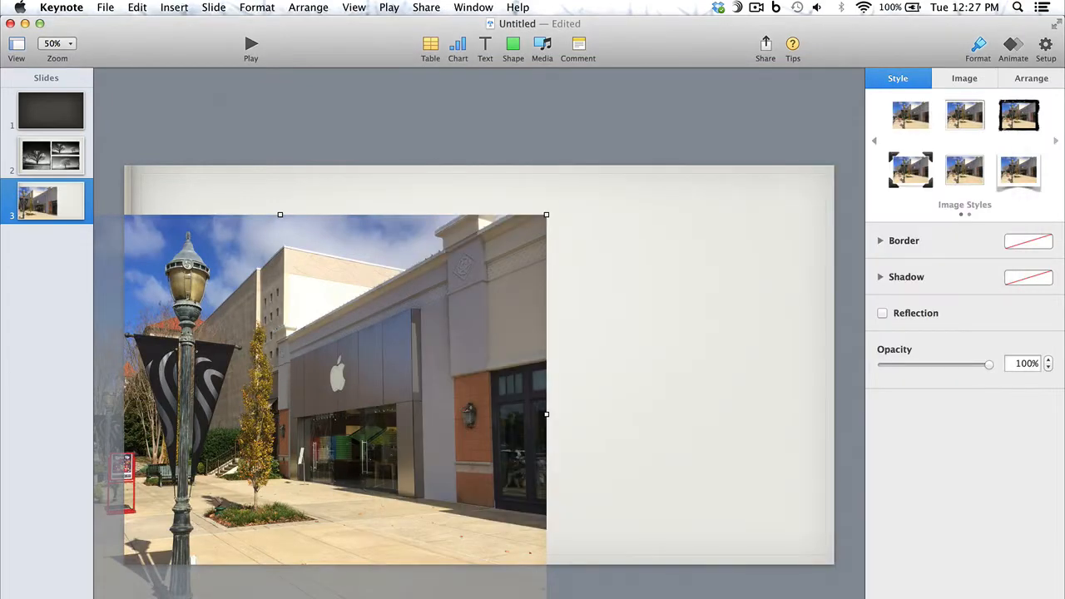
left_click_drag(546, 597, 373, 482)
left_click_drag(274, 379, 441, 381)
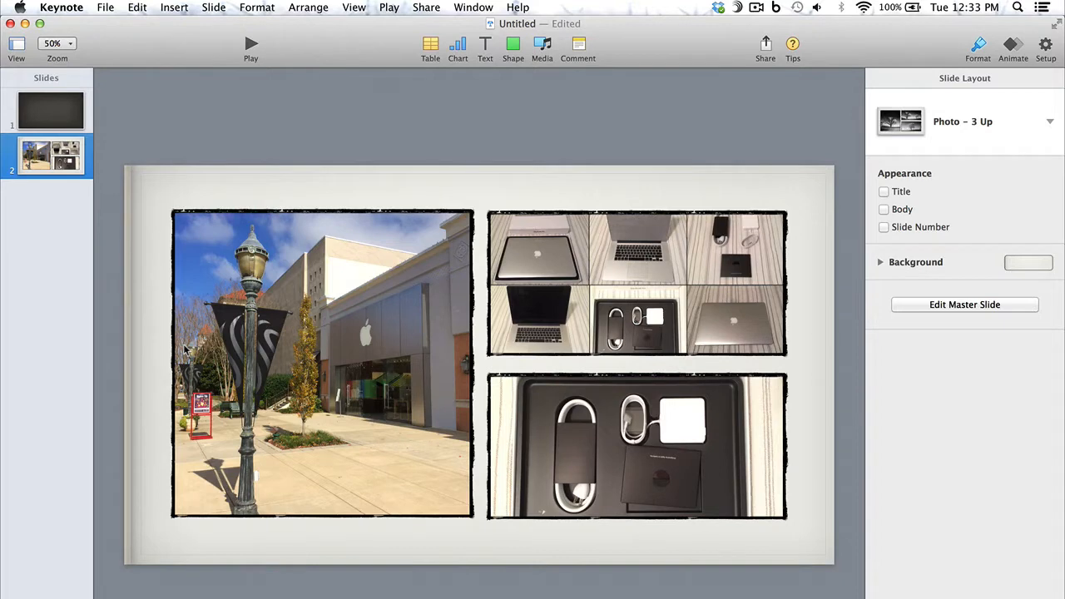
Try several image styles on the storefront photo, ending with the white frame and curved shadow
left_click(294, 362)
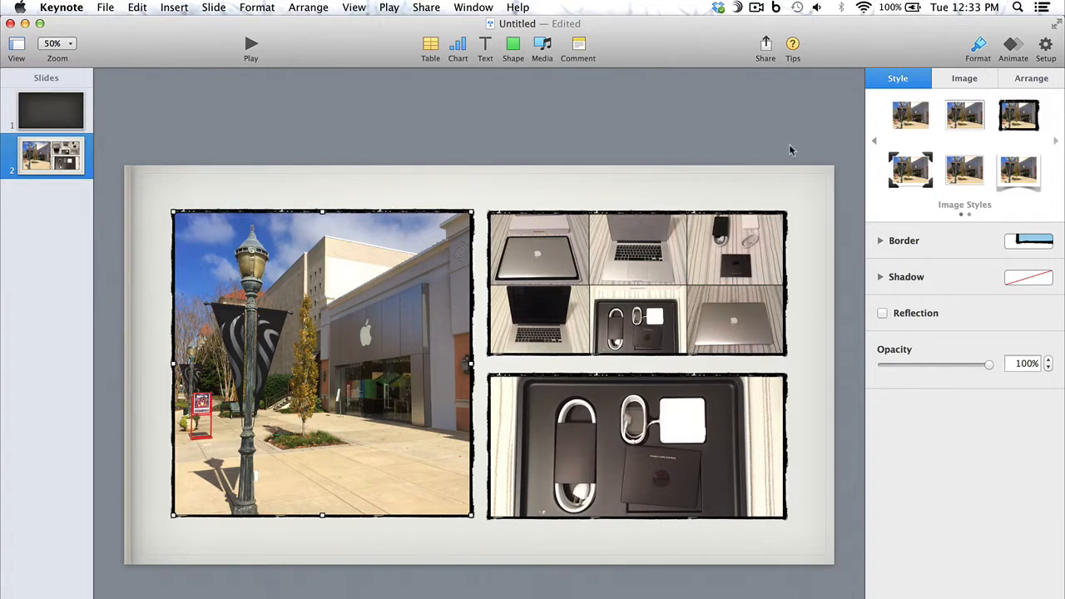
left_click(1054, 141)
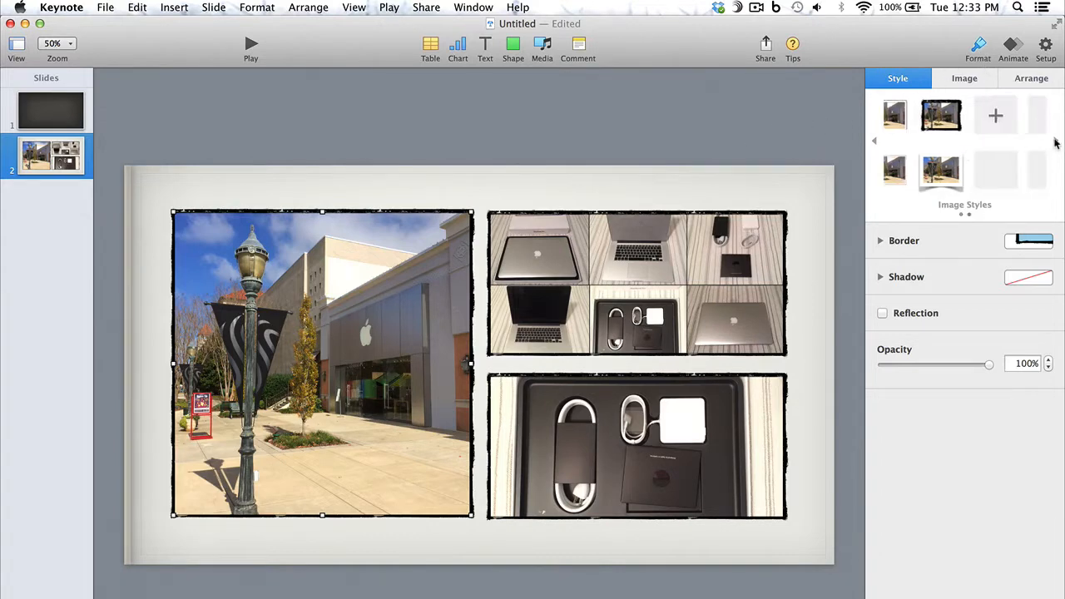
left_click(874, 142)
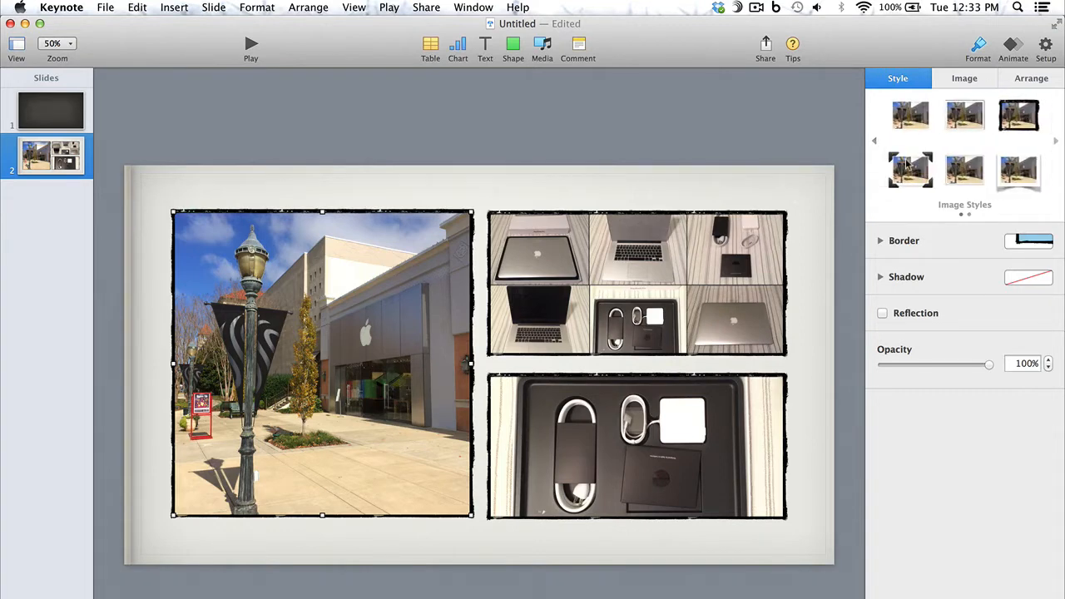
left_click(909, 164)
left_click(955, 124)
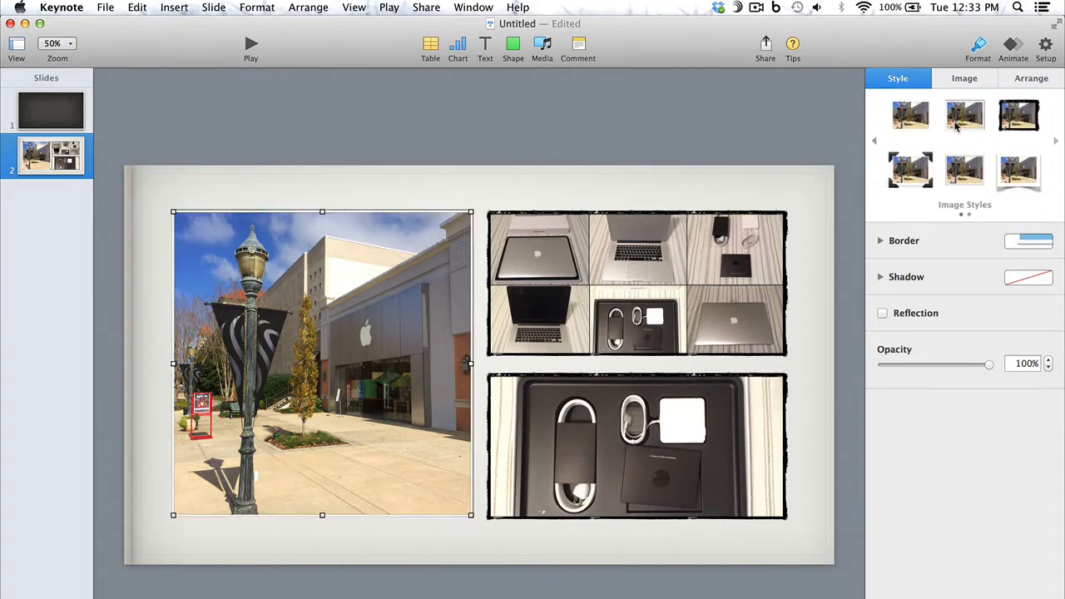
left_click(1015, 170)
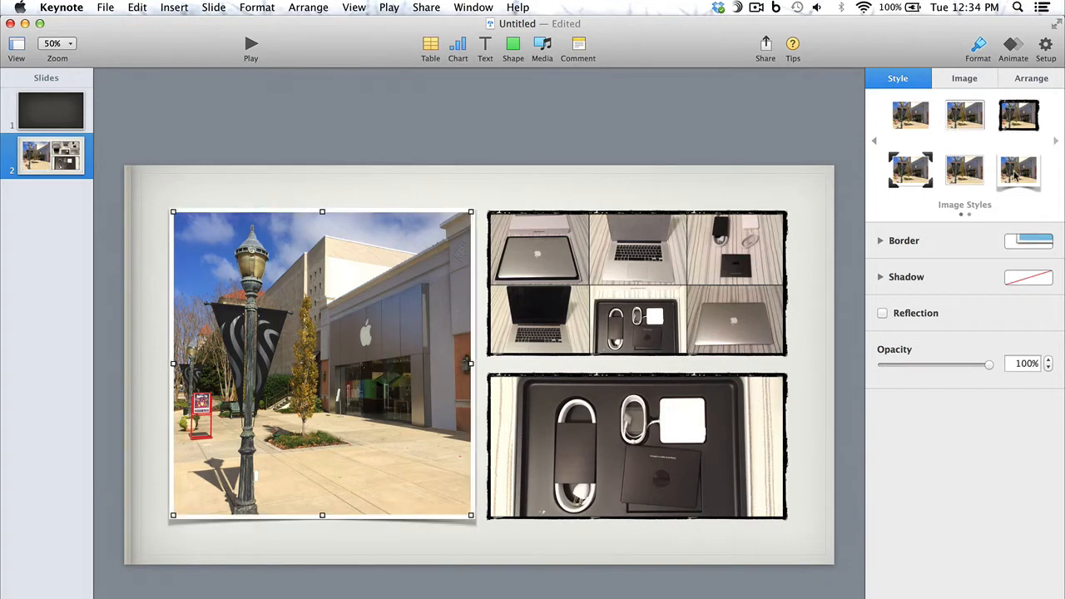
Apply the white frame and curved shadow image style to the laptop collage and the box contents photo
left_click(657, 256)
left_click(1013, 170)
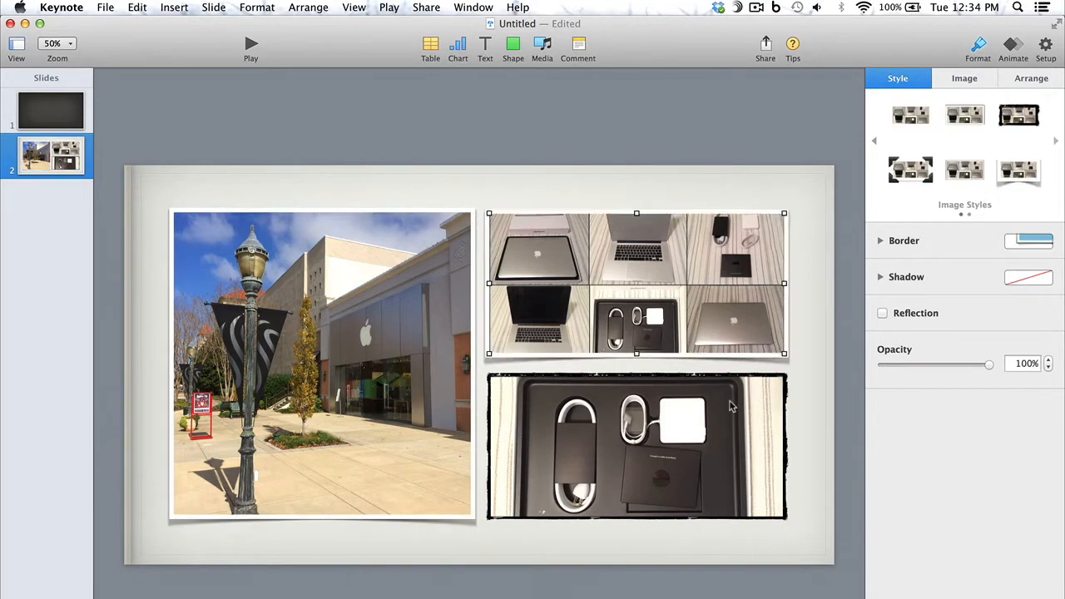
left_click(734, 406)
left_click(1009, 172)
Change the border type of the box contents photo to Line
left_click(881, 242)
left_click(881, 242)
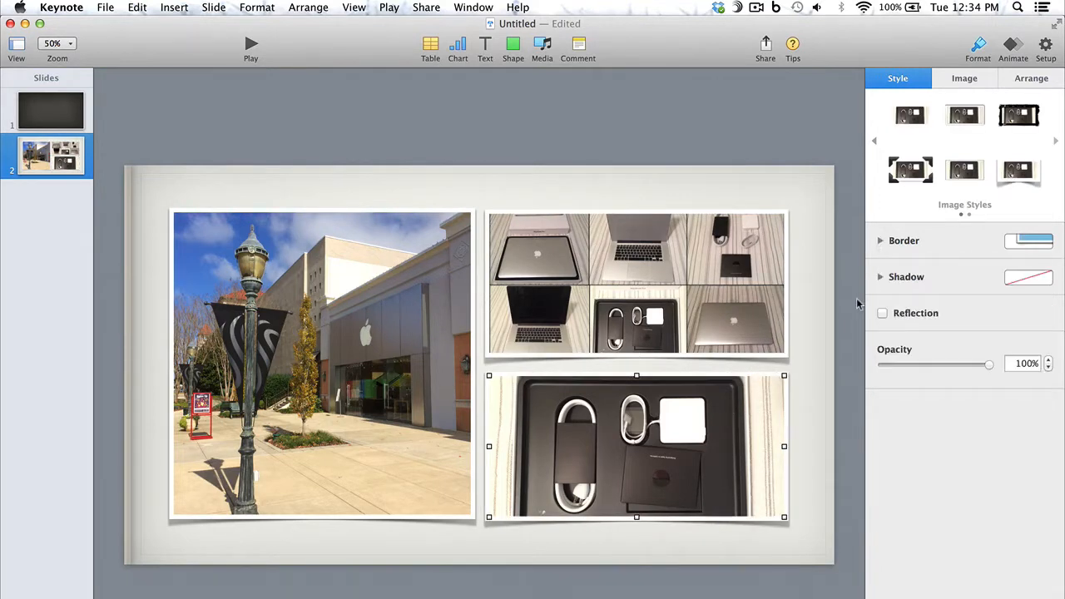
left_click(880, 241)
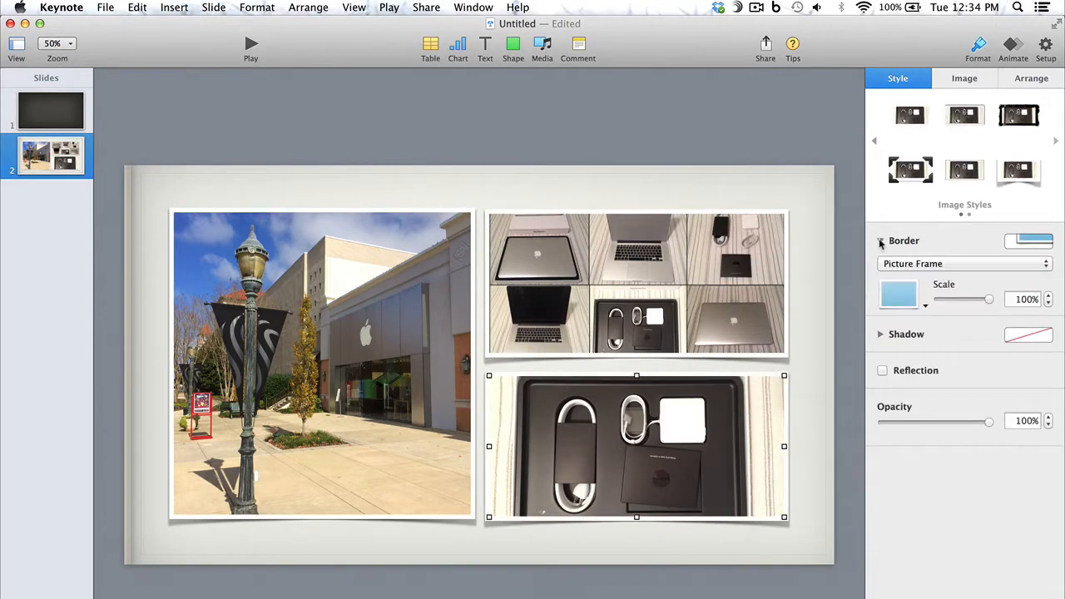
left_click(1049, 267)
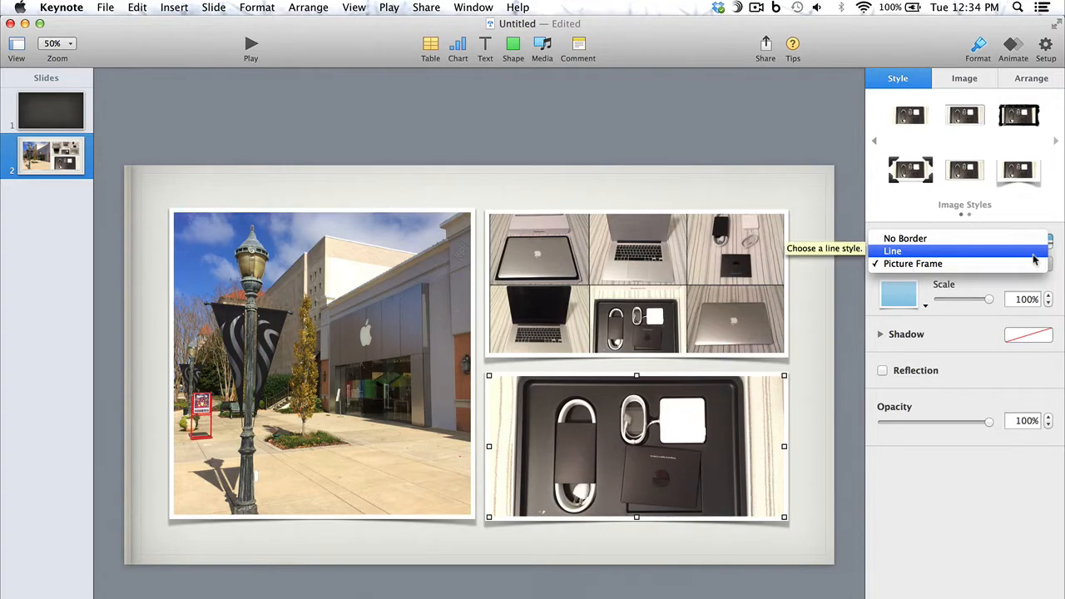
left_click(1034, 251)
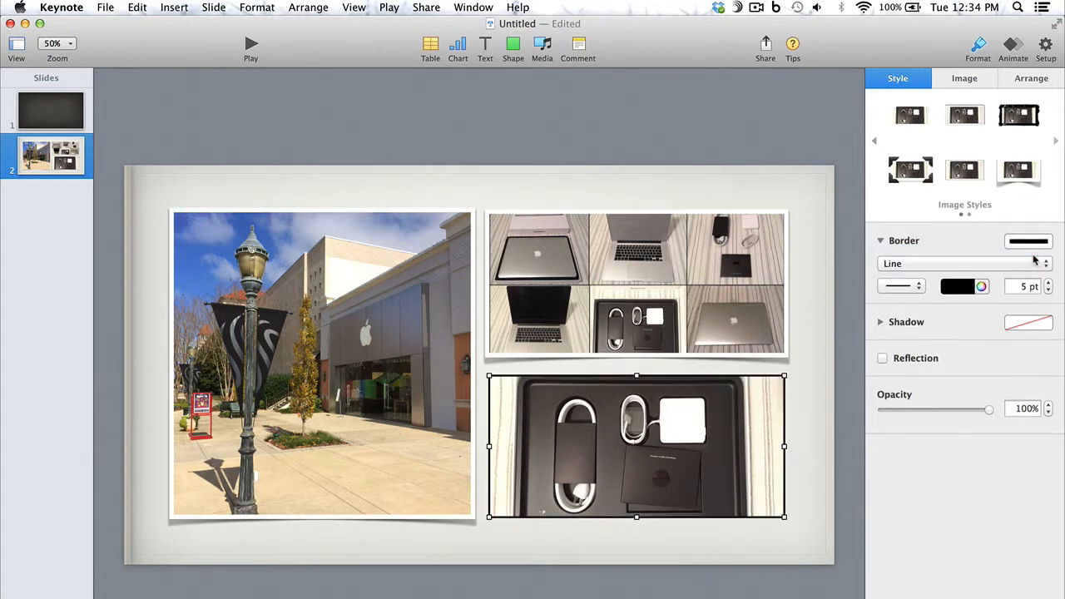
Change the border type of the laptop collage and the storefront photo to Line
left_click(756, 267)
left_click(964, 263)
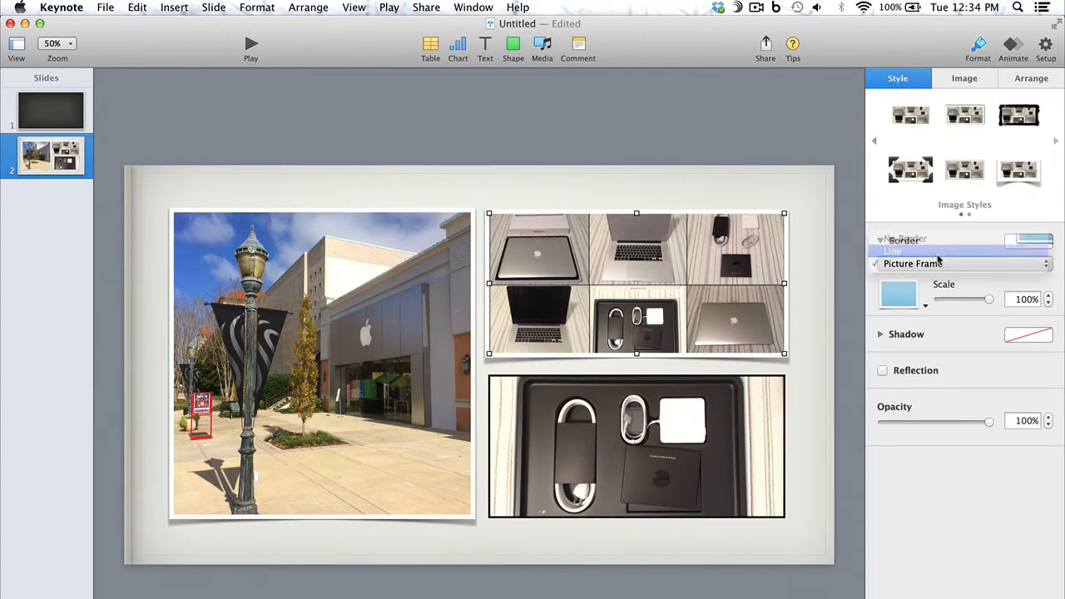
left_click(965, 250)
left_click(413, 273)
left_click(1006, 266)
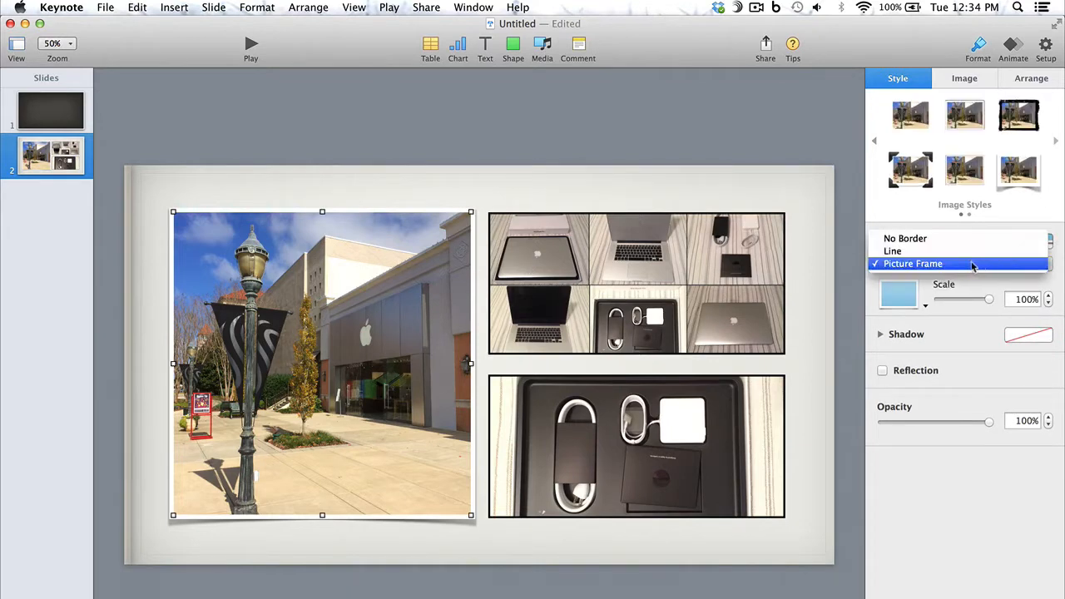
left_click(957, 251)
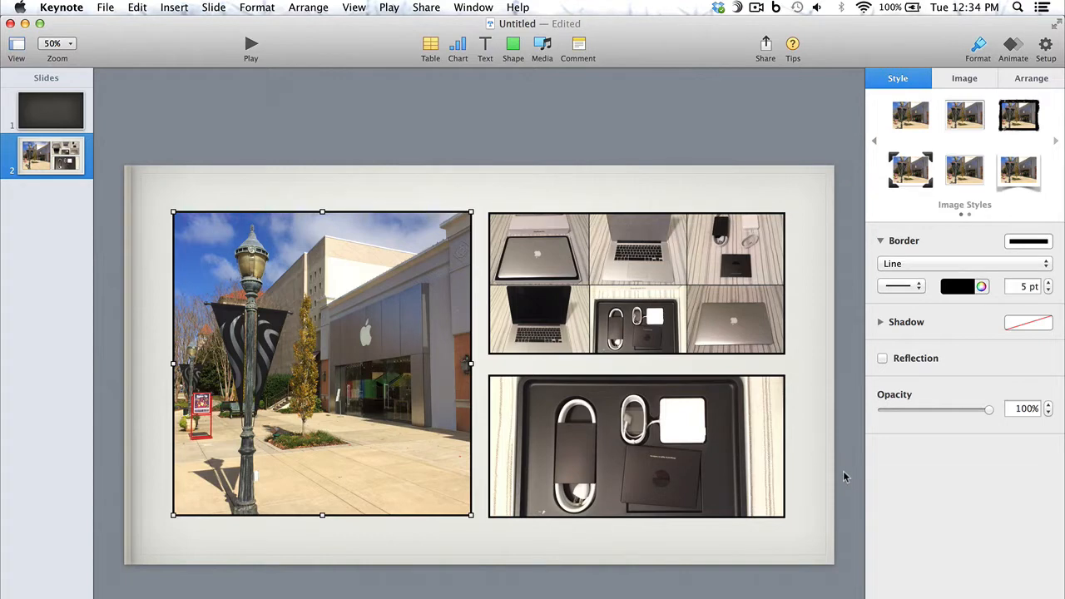
Add a drop shadow to the storefront photo with a 39 pt offset and a 47 pt blur
left_click(881, 324)
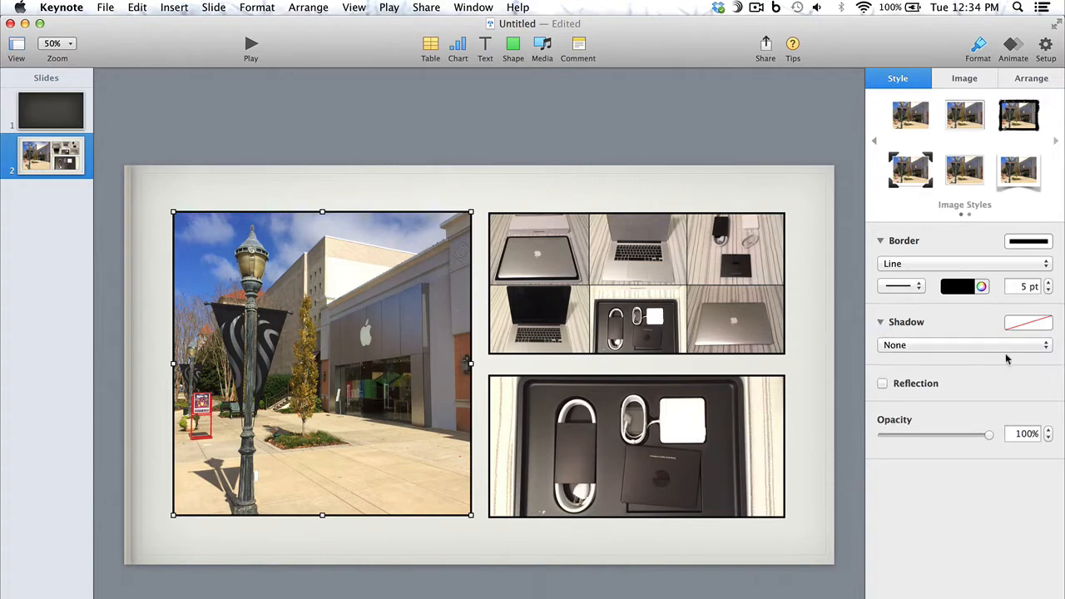
left_click(1038, 345)
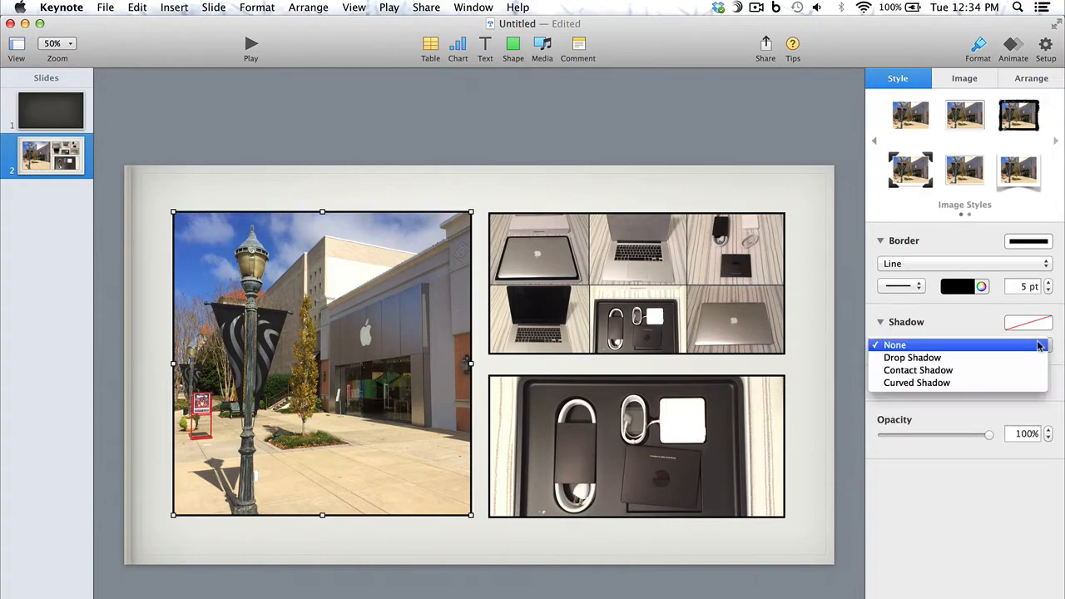
left_click(965, 356)
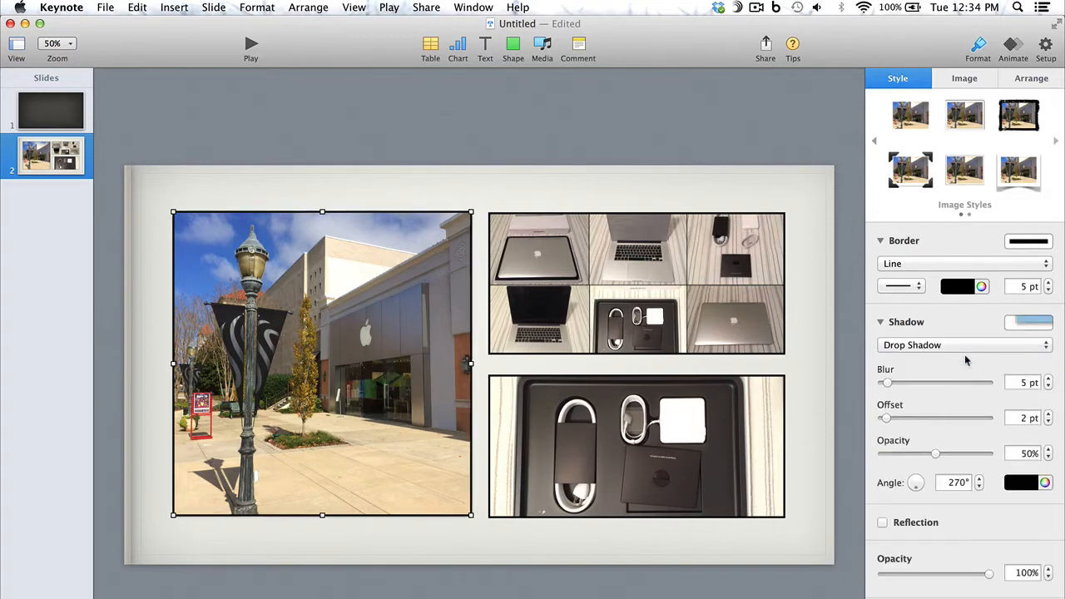
left_click_drag(888, 420, 968, 419)
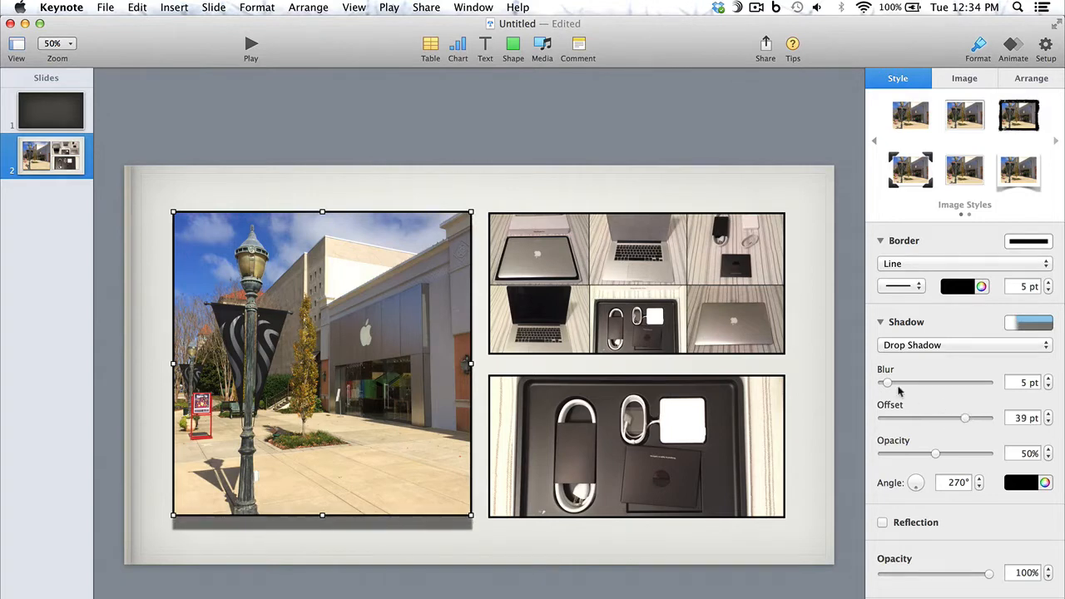
left_click_drag(887, 383, 933, 384)
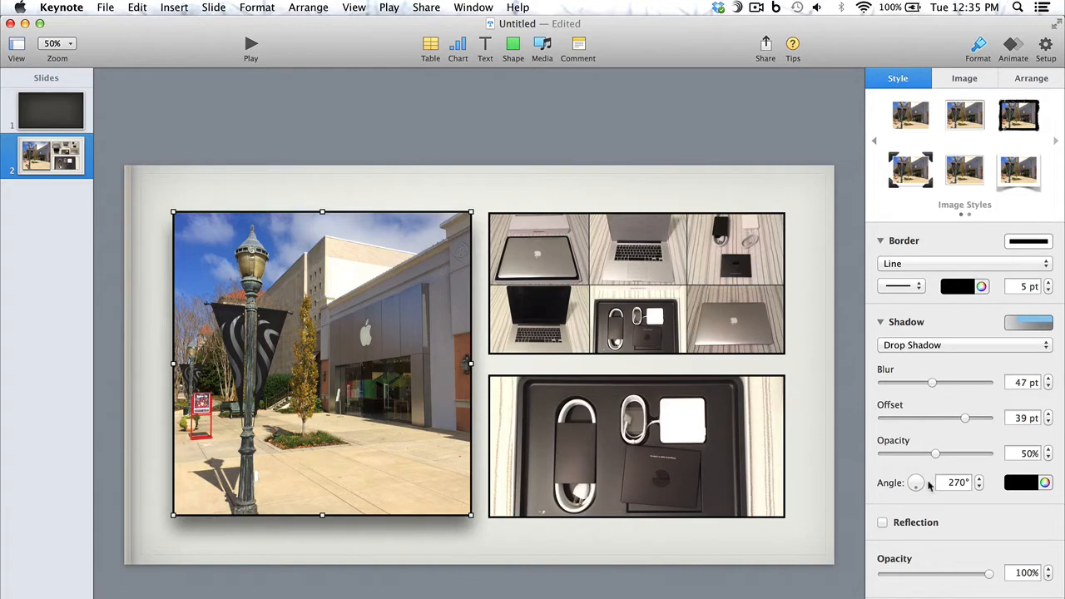
Adjust the storefront photo's shadow angle, and slightly enlarge and reposition the picture inside its mask
left_click_drag(918, 489, 921, 494)
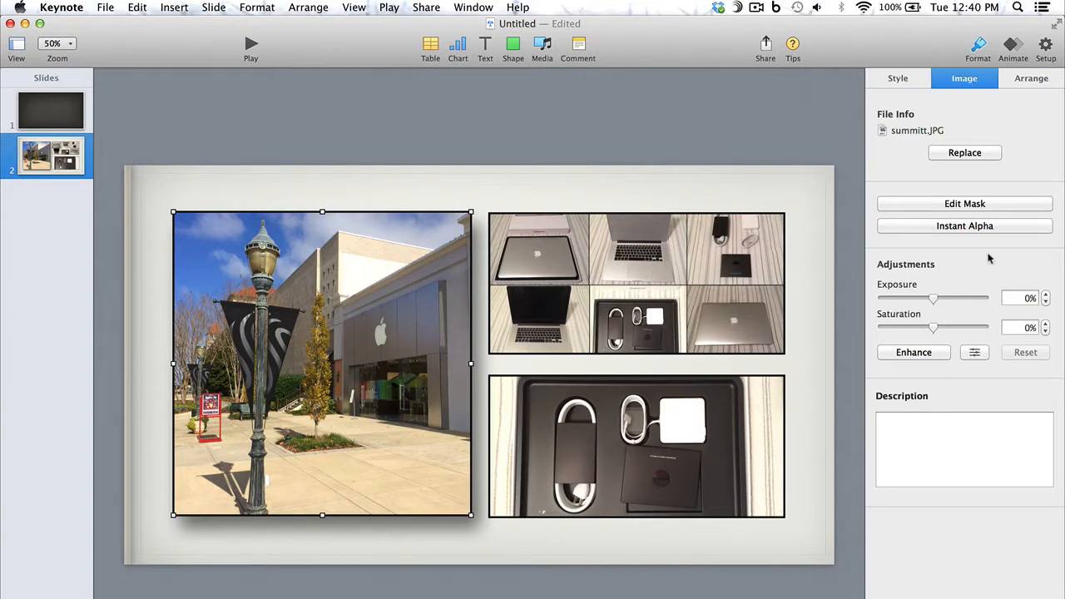
left_click(970, 203)
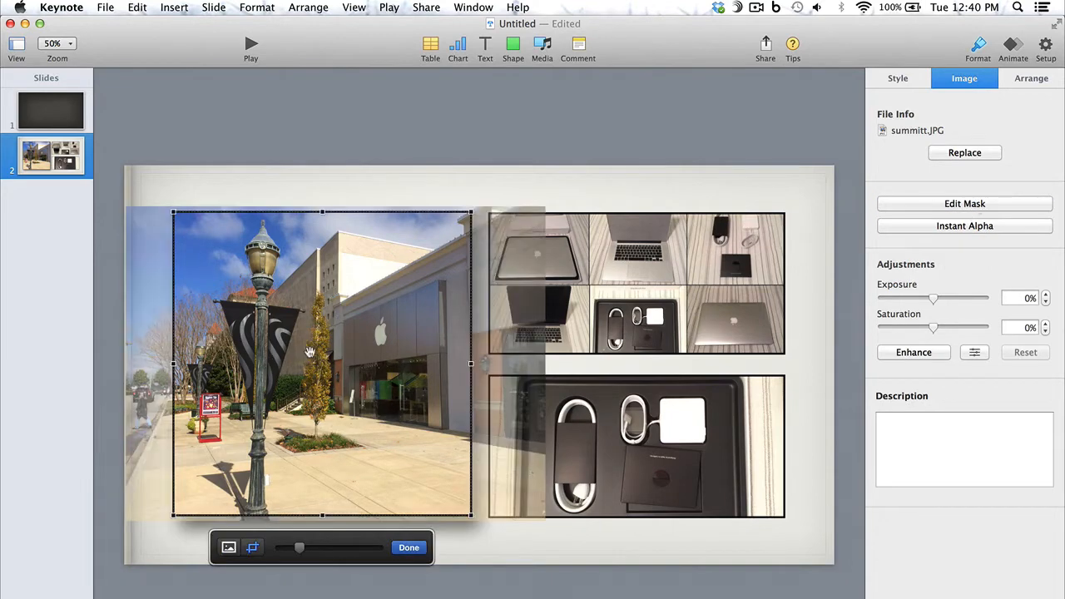
mouse_move(309, 351)
left_mouse_down()
mouse_move(391, 356)
mouse_move(276, 354)
mouse_move(324, 352)
left_mouse_up()
mouse_move(302, 548)
left_mouse_down()
mouse_move(352, 546)
mouse_move(308, 547)
left_mouse_up()
mouse_move(369, 467)
left_mouse_down()
mouse_move(338, 458)
mouse_move(365, 466)
left_mouse_up()
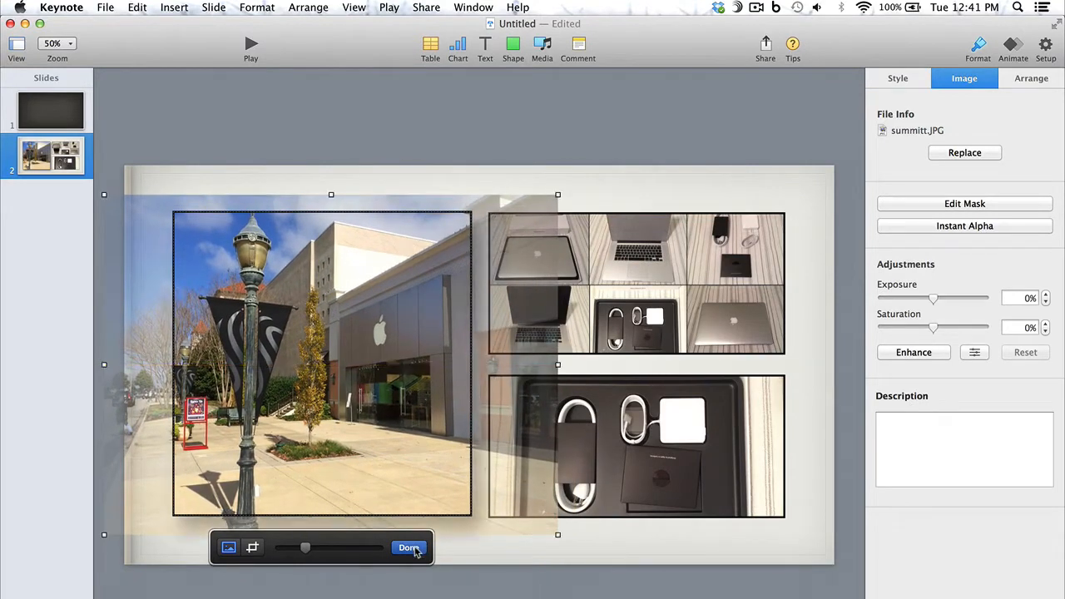
left_click(415, 547)
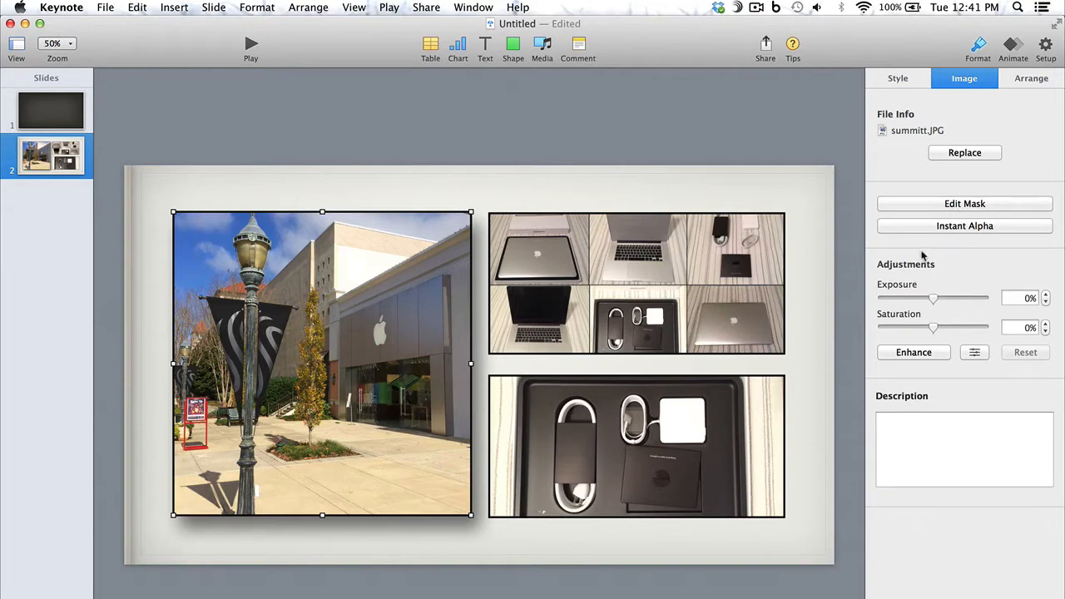
Make the pavement in the storefront photo transparent with Instant Alpha
left_click(969, 226)
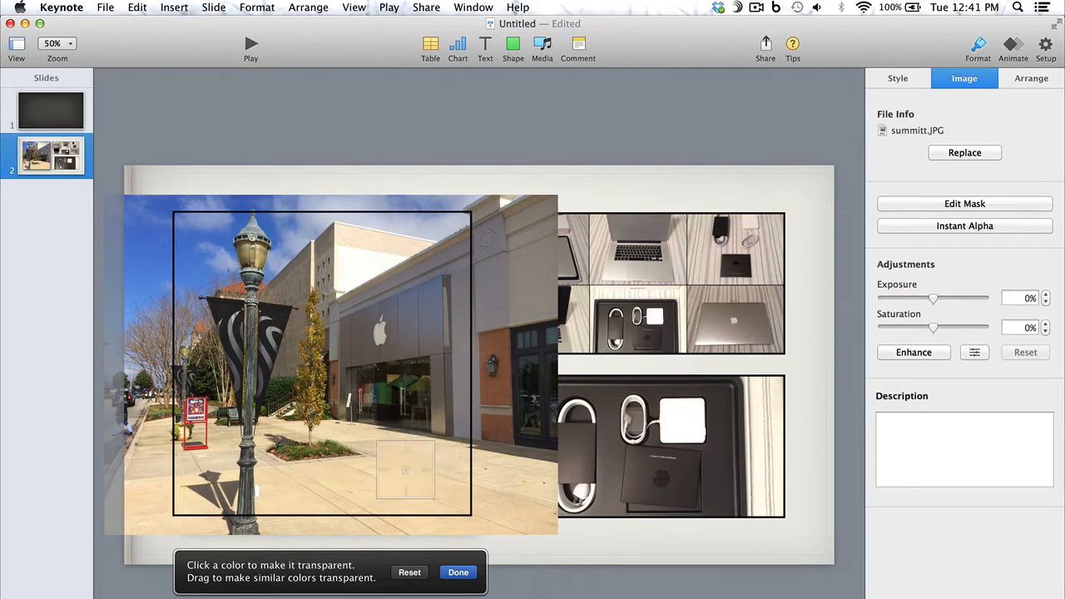
left_click_drag(405, 470, 331, 474)
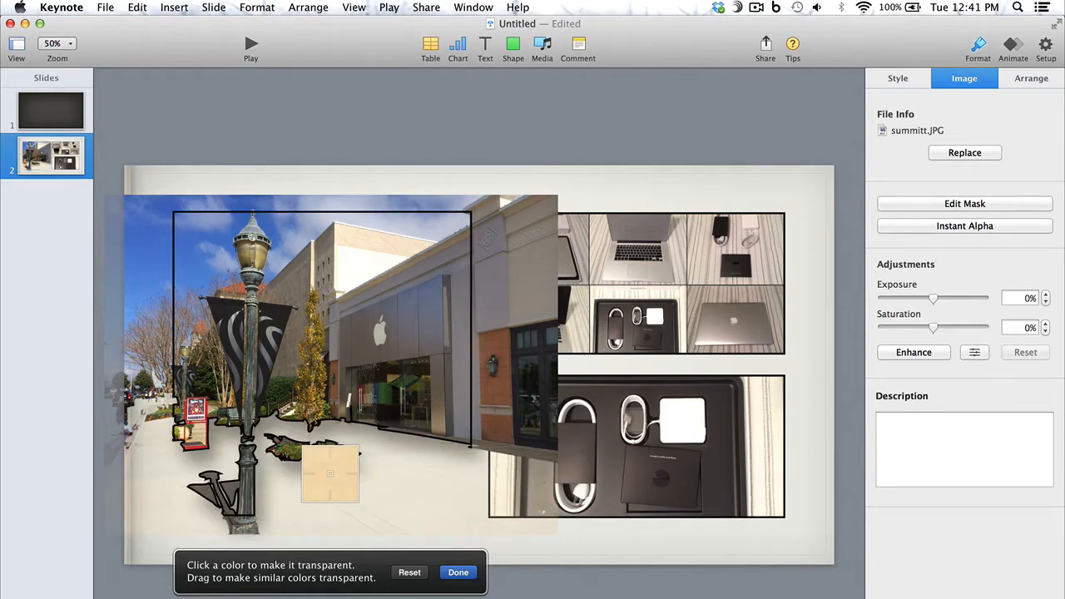
left_click(458, 573)
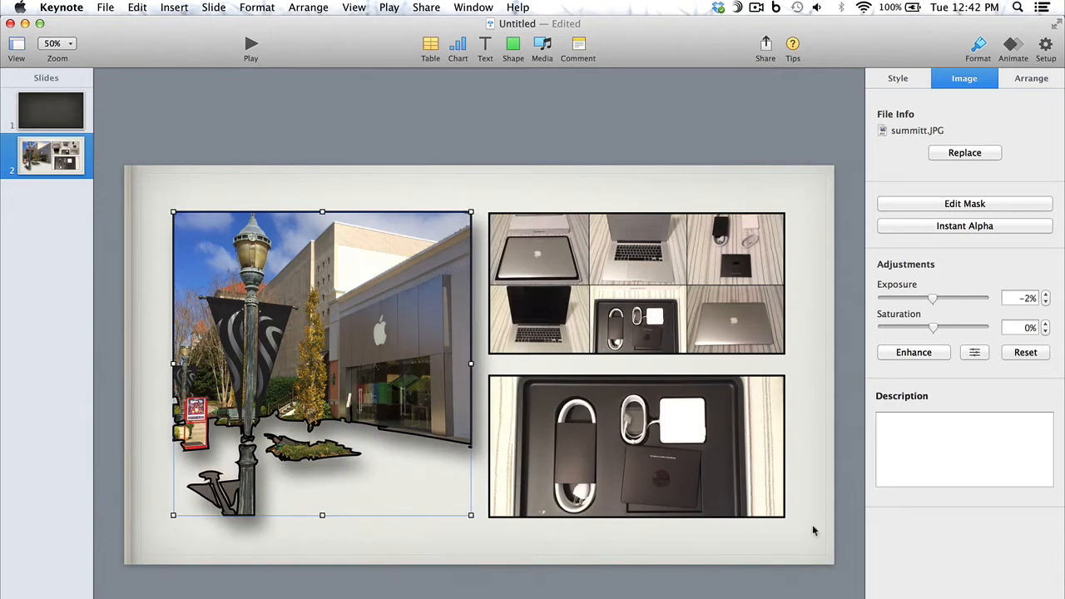
Set the storefront photo's exposure to 40% and saturation to 45%, and open the detailed image adjustments
left_click_drag(932, 298, 957, 325)
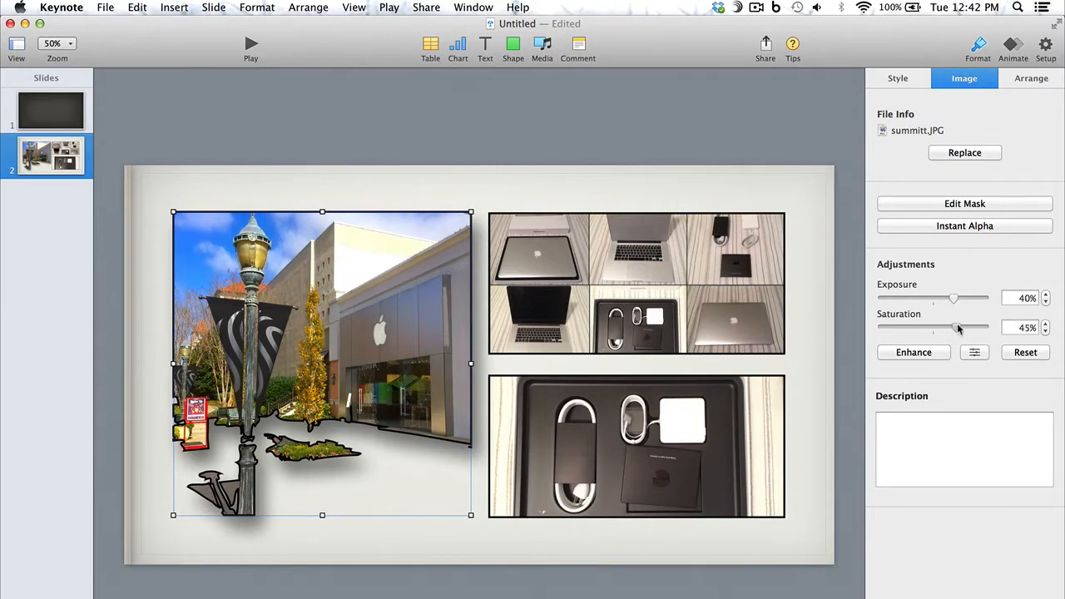
left_click(976, 353)
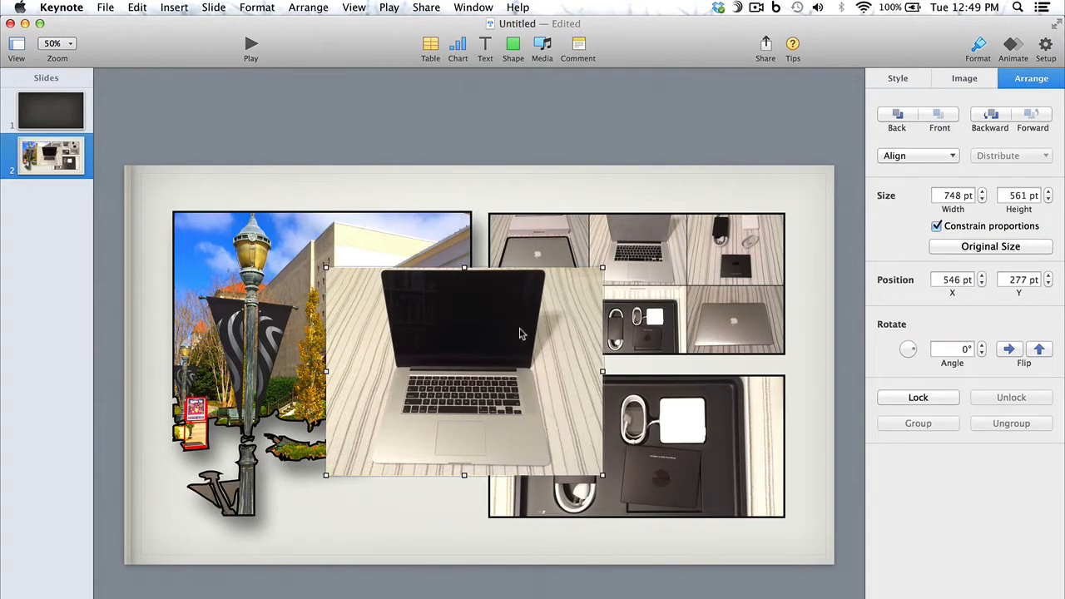
Send the large open-laptop photo behind the other pictures and bring it back to the front
left_click(899, 116)
left_click(940, 118)
left_click(898, 118)
left_click(937, 121)
left_click(953, 156)
left_click(953, 157)
Try rotating the open-laptop photo, and flip it horizontally and vertically before restoring its original orientation
mouse_move(913, 353)
left_mouse_down()
mouse_move(902, 355)
mouse_move(918, 347)
left_mouse_up()
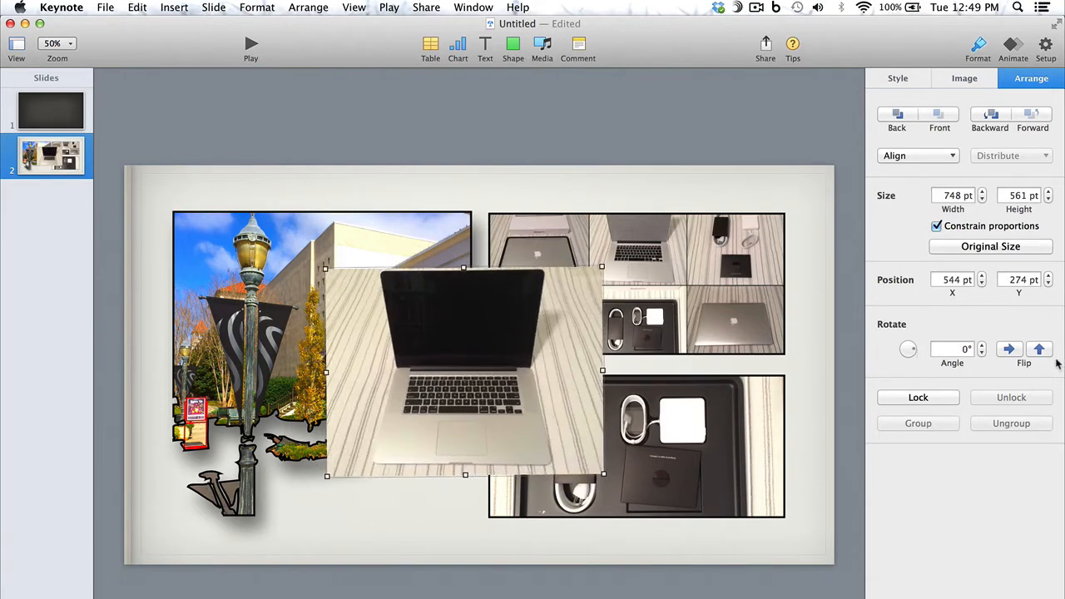
left_click(1015, 348)
left_click(1037, 350)
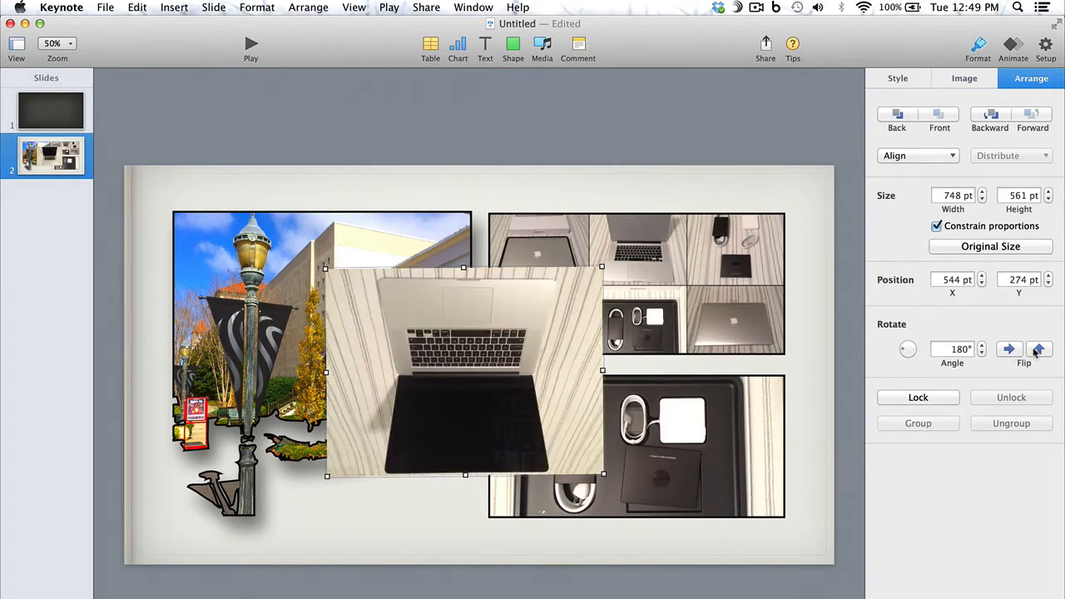
left_click(1037, 350)
left_click(1037, 350)
left_click(1037, 350)
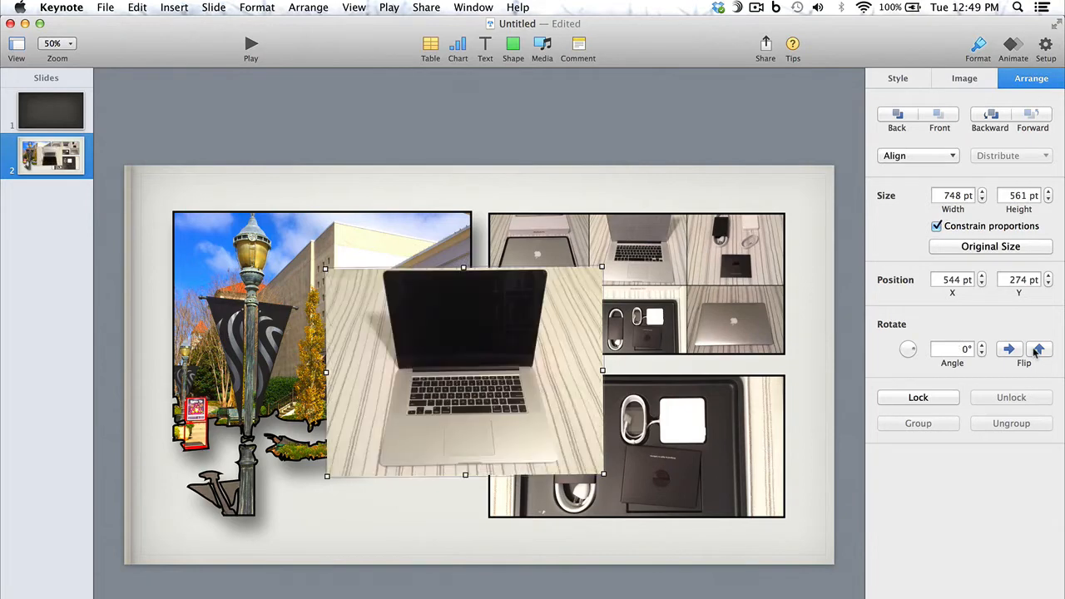
left_click(1017, 348)
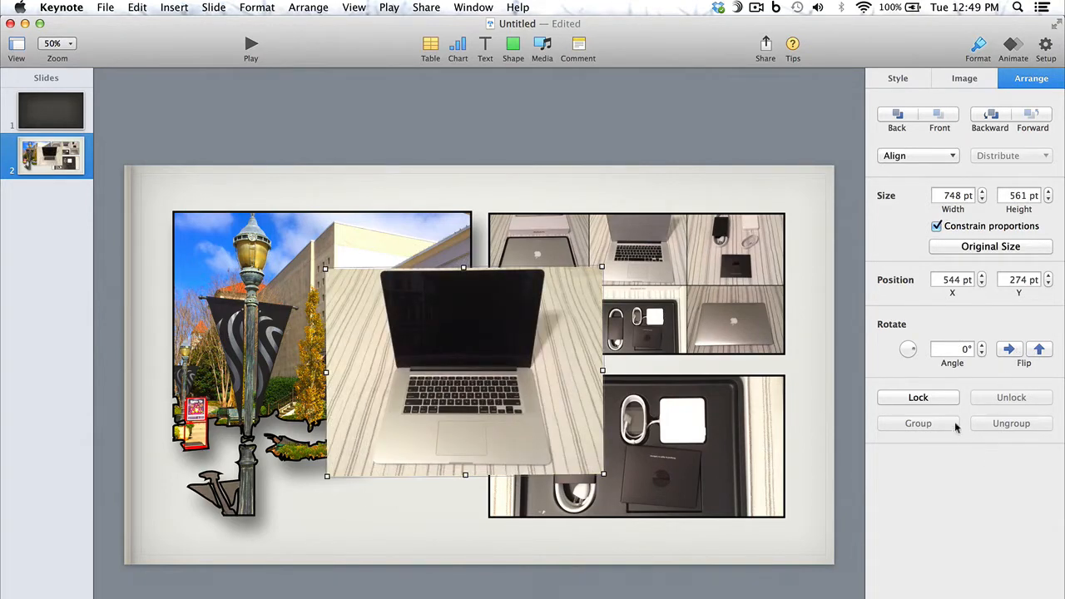
Lock the open-laptop photo on the slide and unlock it again
left_click(931, 397)
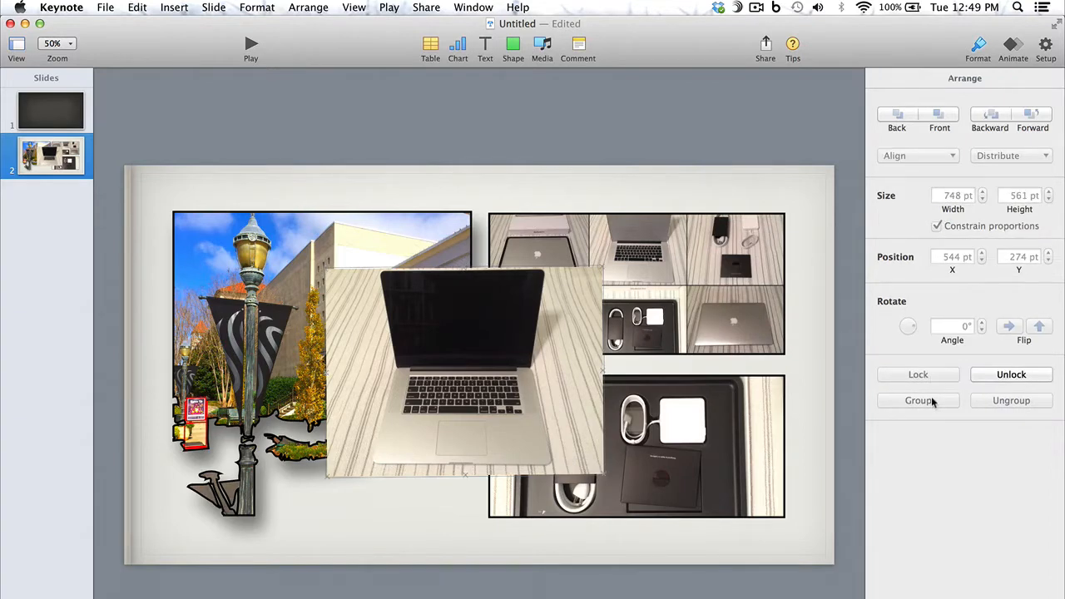
left_click(1012, 374)
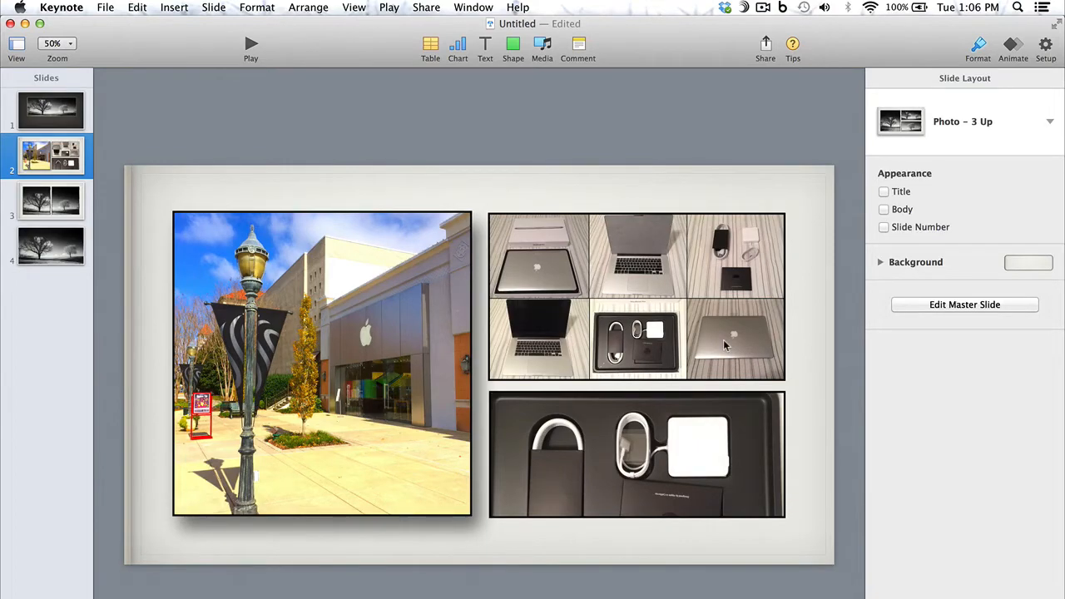
Switch to Finder and place Podcast Intro Designer.mov on slide 2 in place of the laptop collage
key("super+Tab")
key("super+Tab")
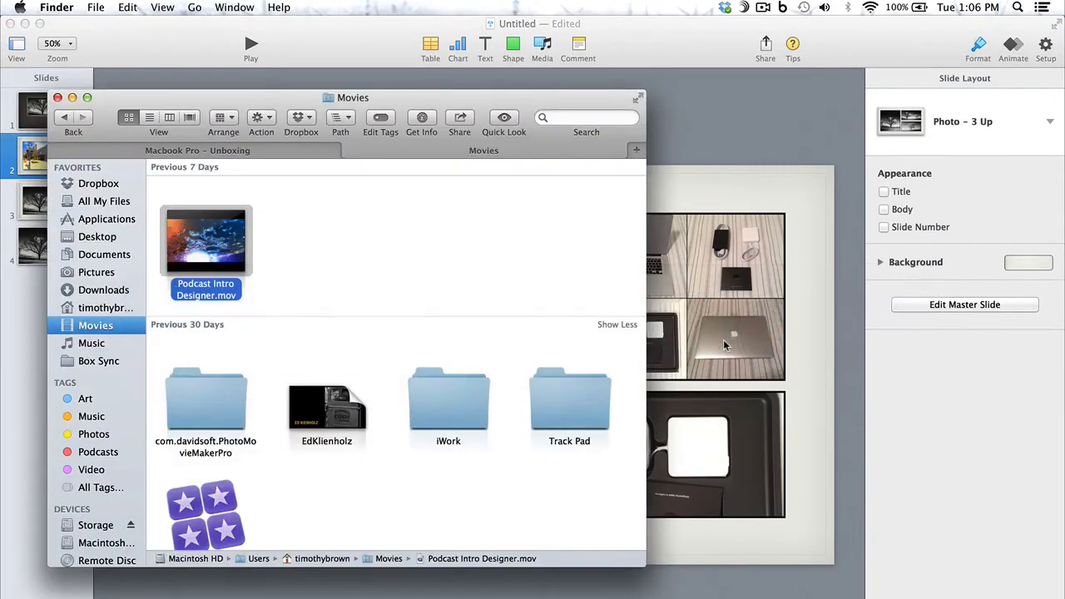
left_click_drag(231, 253, 704, 296)
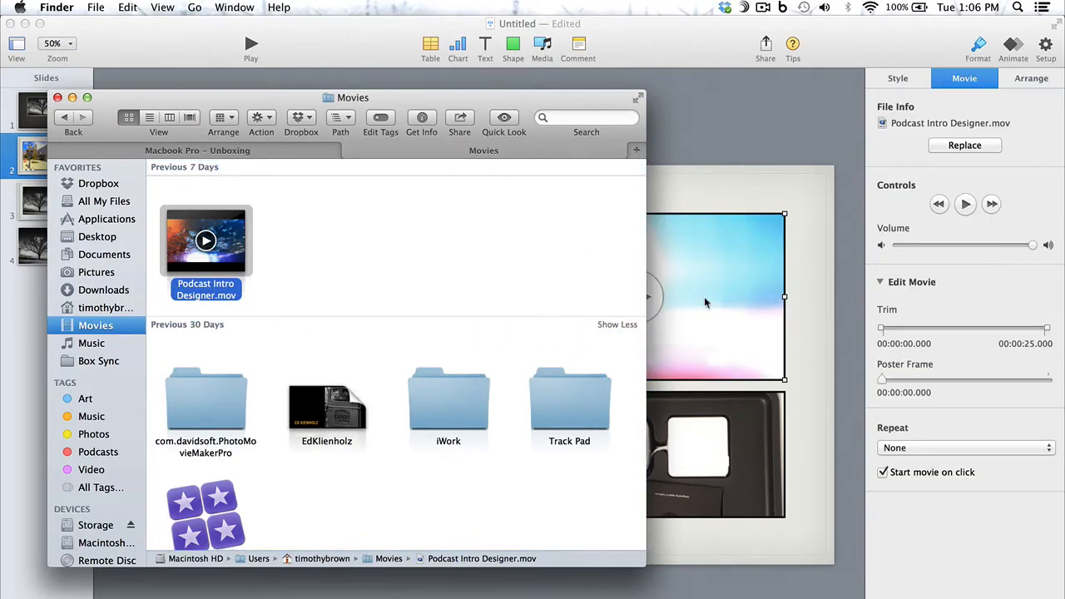
left_click(709, 283)
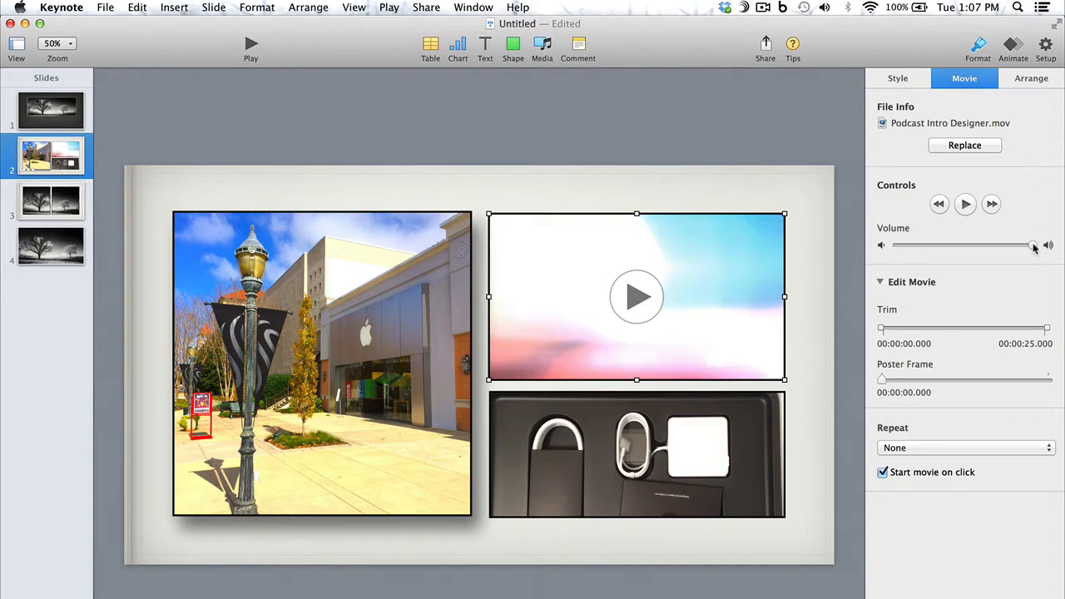
Lower the movie's volume slightly and set its poster frame to 00:00:05.855, keeping the trim start at 00:00:00.000
mouse_move(1034, 246)
left_mouse_down()
mouse_move(978, 248)
mouse_move(1016, 252)
left_mouse_up()
mouse_move(881, 330)
left_mouse_down()
mouse_move(930, 330)
mouse_move(880, 330)
left_mouse_up()
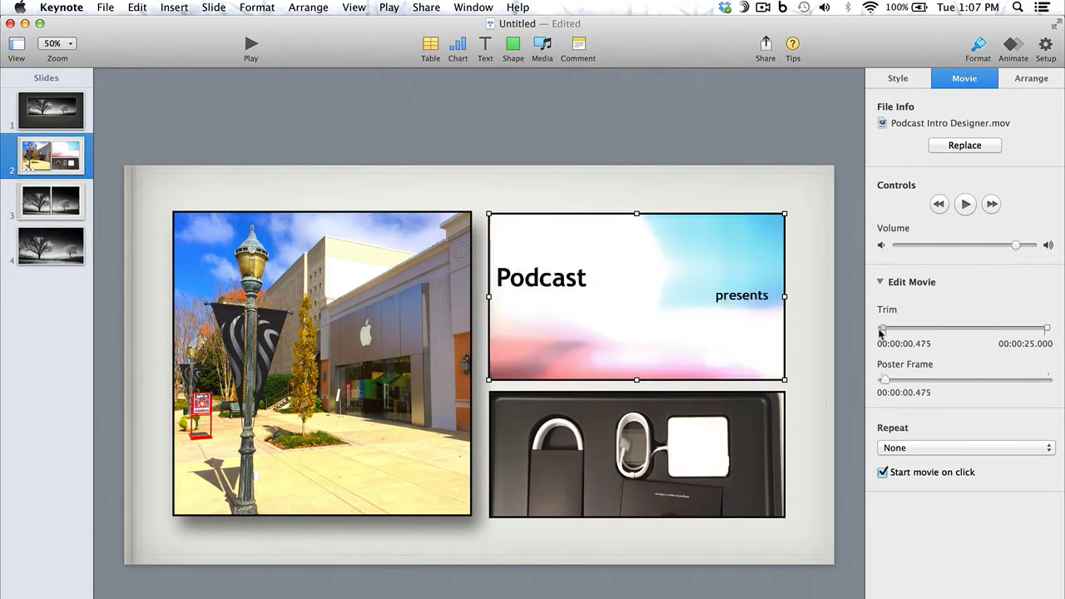
left_click_drag(884, 382, 921, 381)
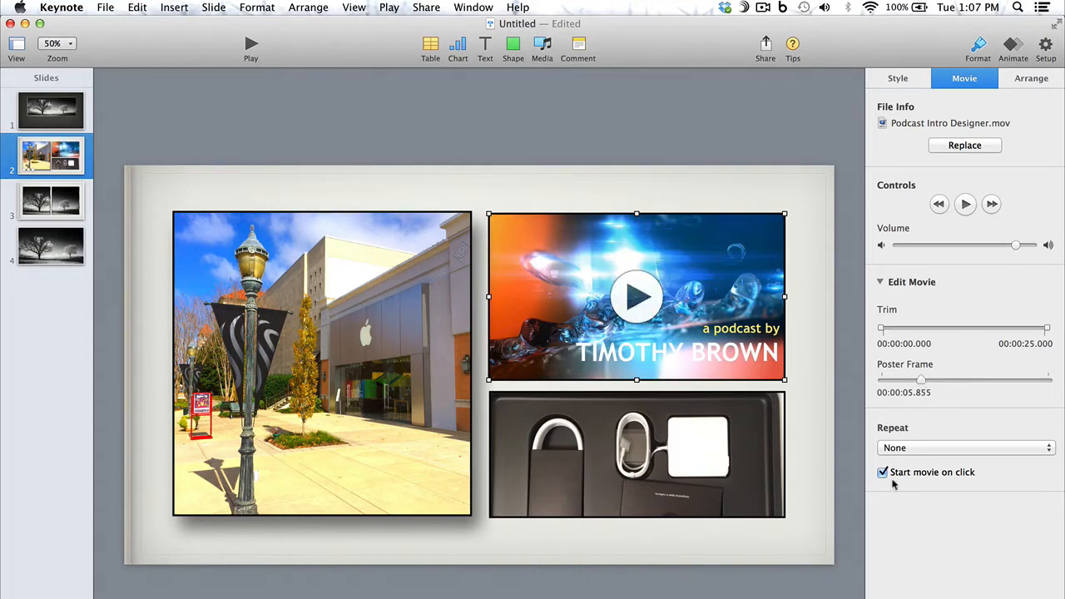
Turn off starting the movie on click, leave its repeat option at None, and play the slideshow
left_click(1045, 451)
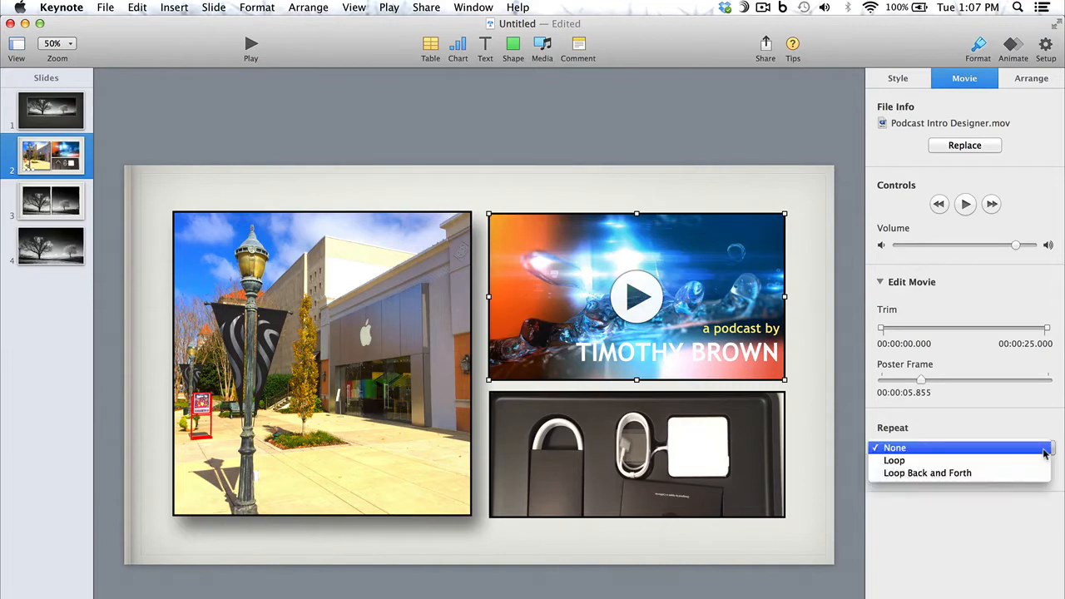
left_click(1045, 452)
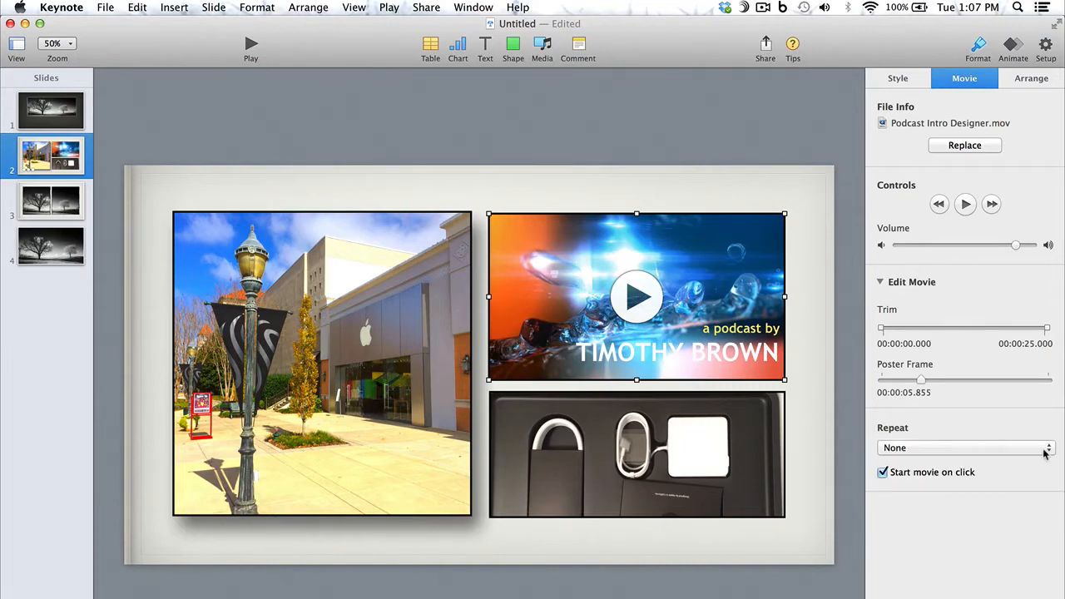
left_click(884, 472)
left_click(251, 47)
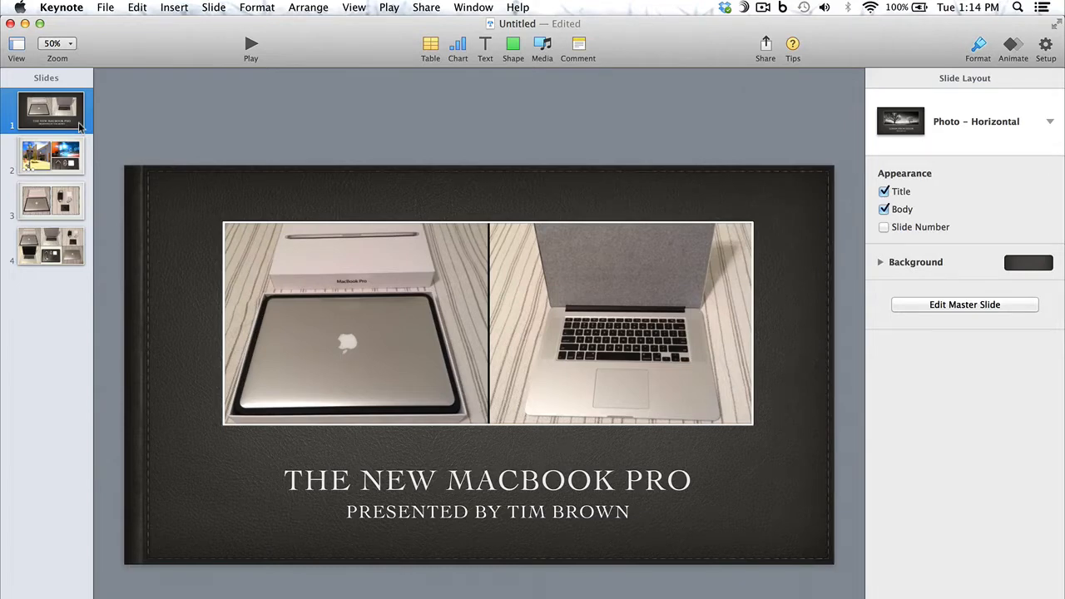
Add a Clothesline transition to slide 1 with its direction set to Left to Right
left_click(61, 121)
left_click(1019, 48)
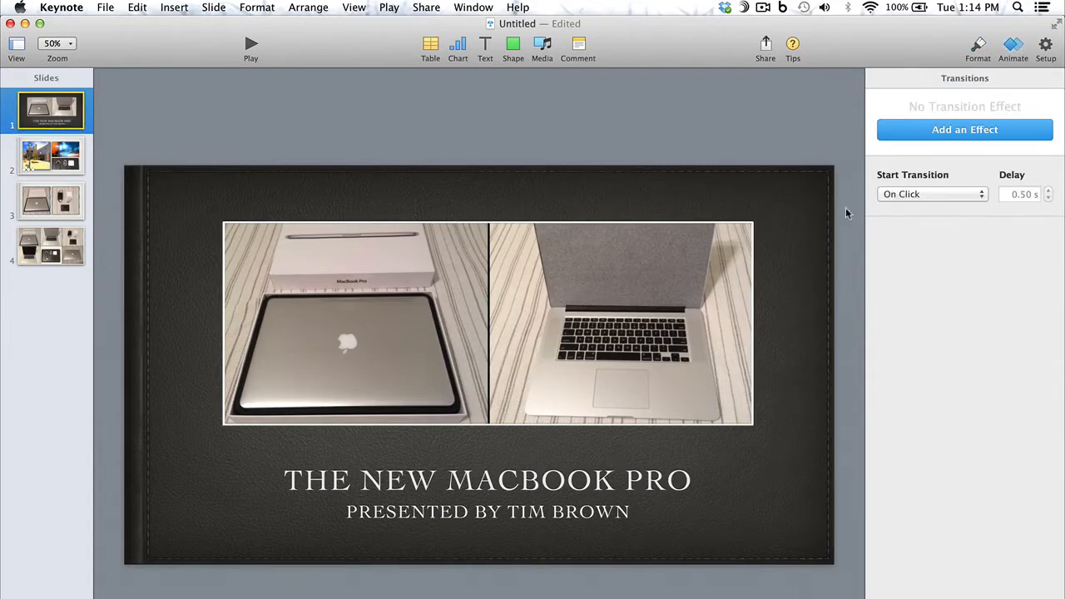
left_click(978, 130)
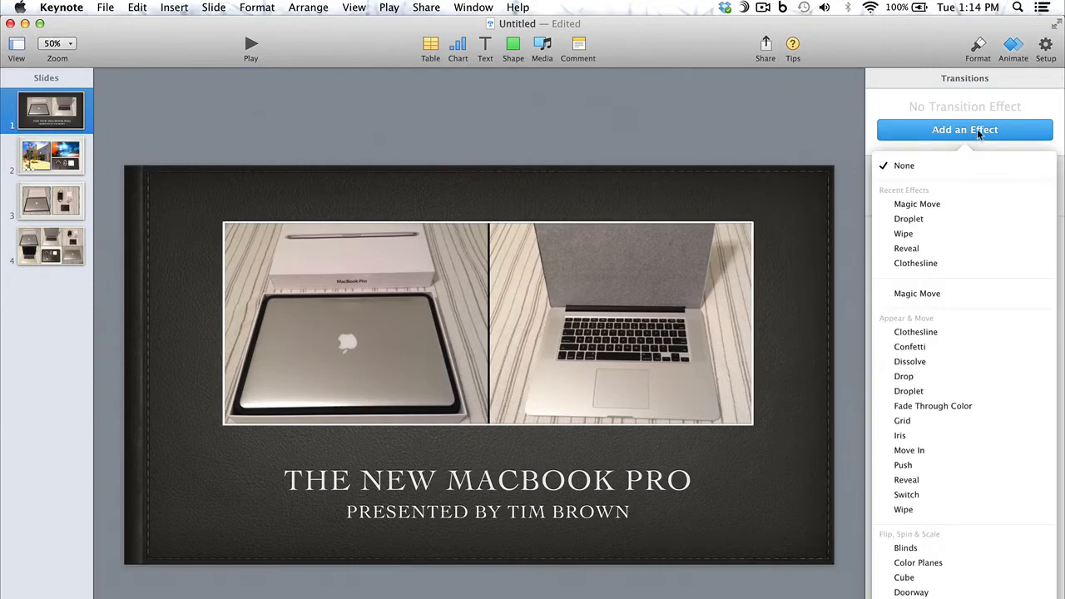
scroll(961, 240, "down", 3)
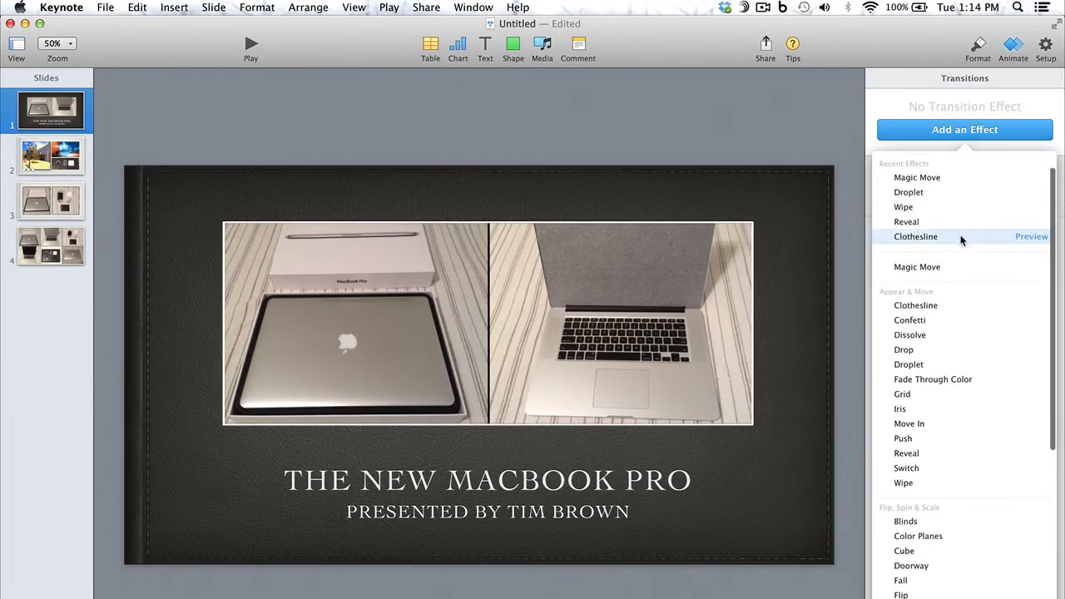
scroll(960, 240, "down", 2)
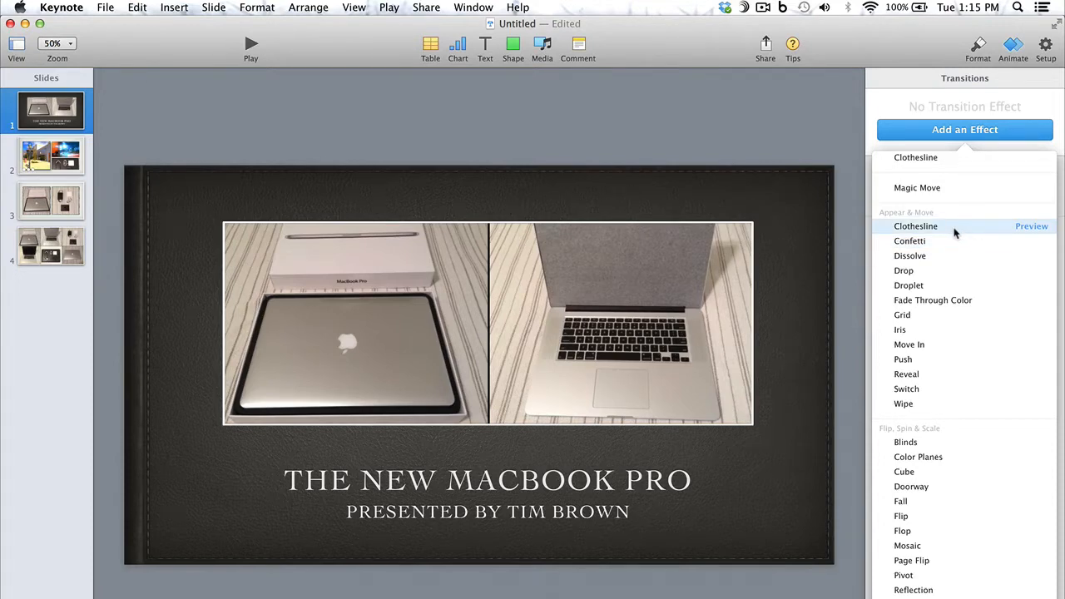
left_click(954, 233)
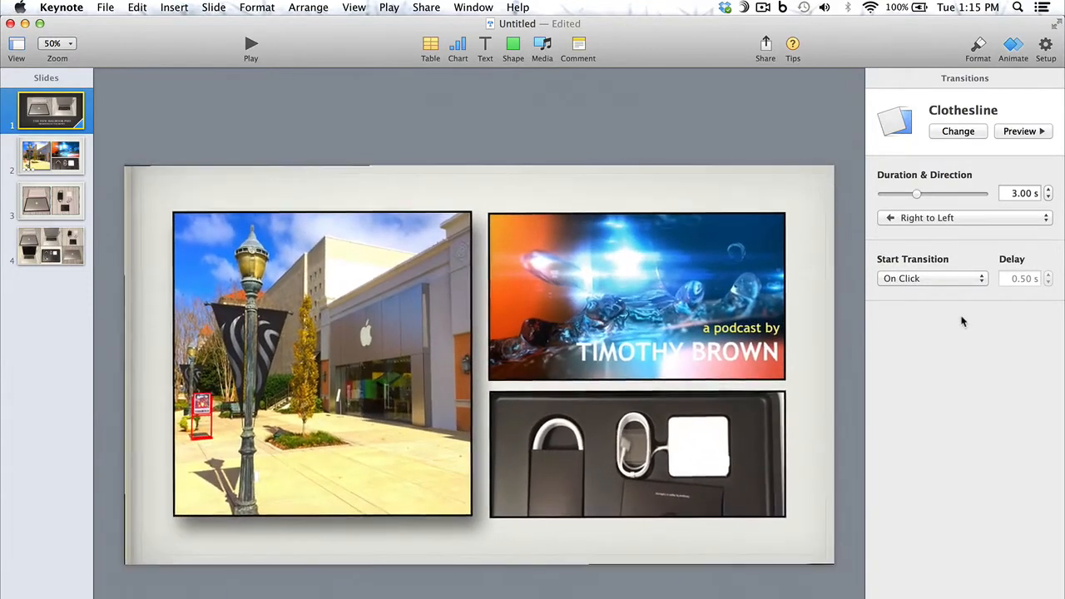
left_click(1039, 218)
left_click(1039, 205)
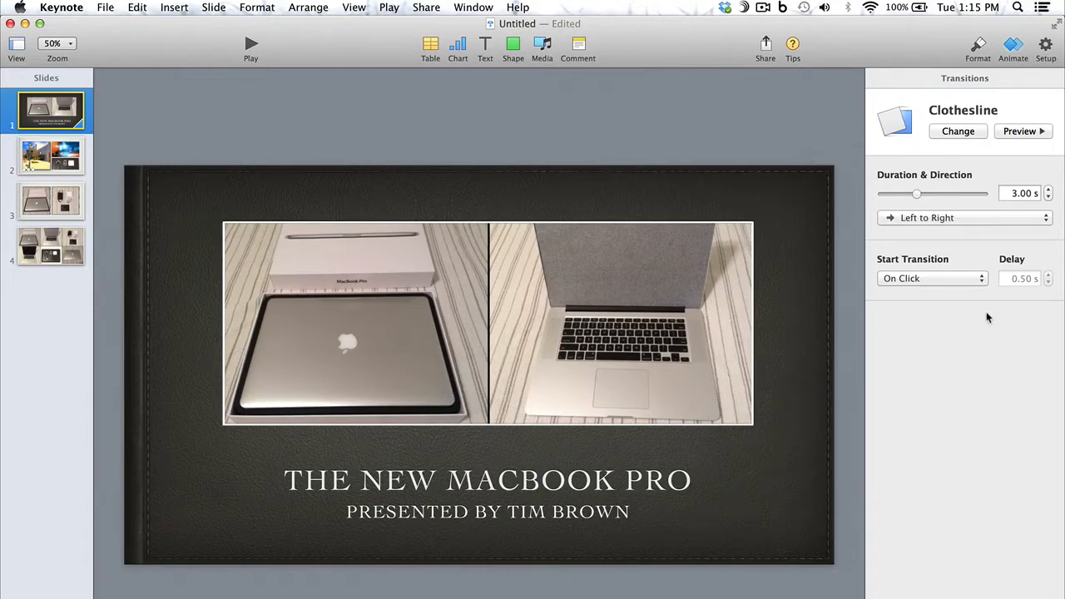
Set slide 1's transition to start Automatically with a 1.75 s delay, and preview it
left_click(980, 279)
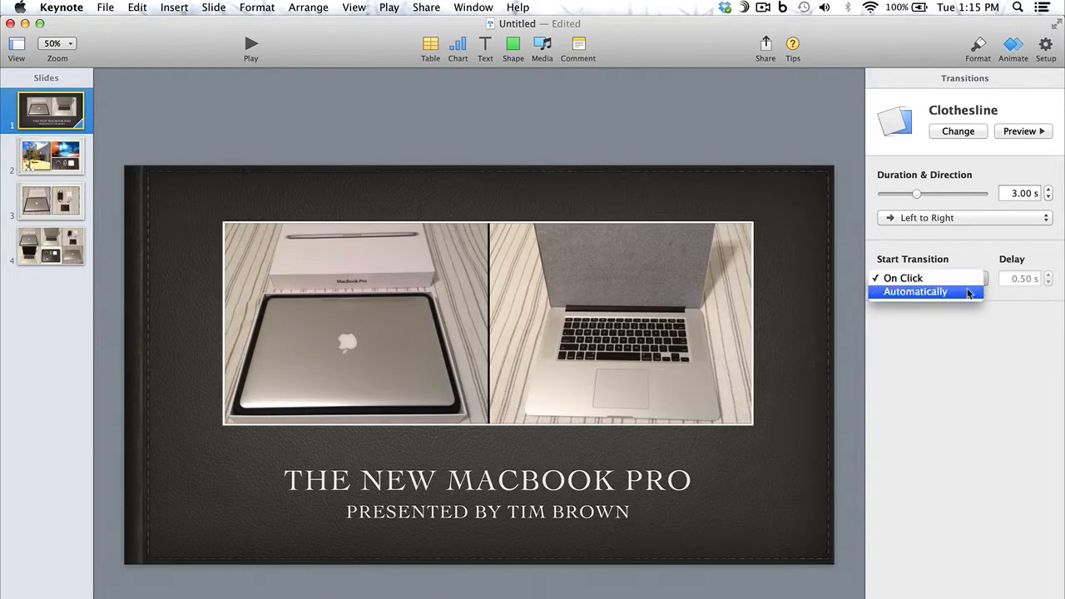
left_click(968, 292)
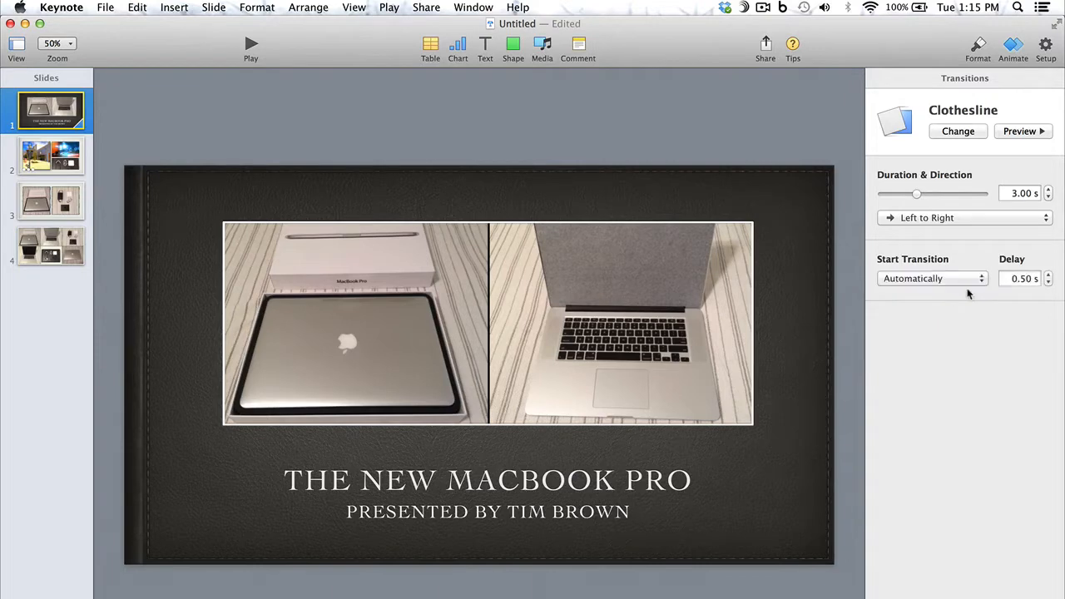
left_click(1049, 275)
left_click_drag(1048, 275, 1048, 275)
left_click(1036, 137)
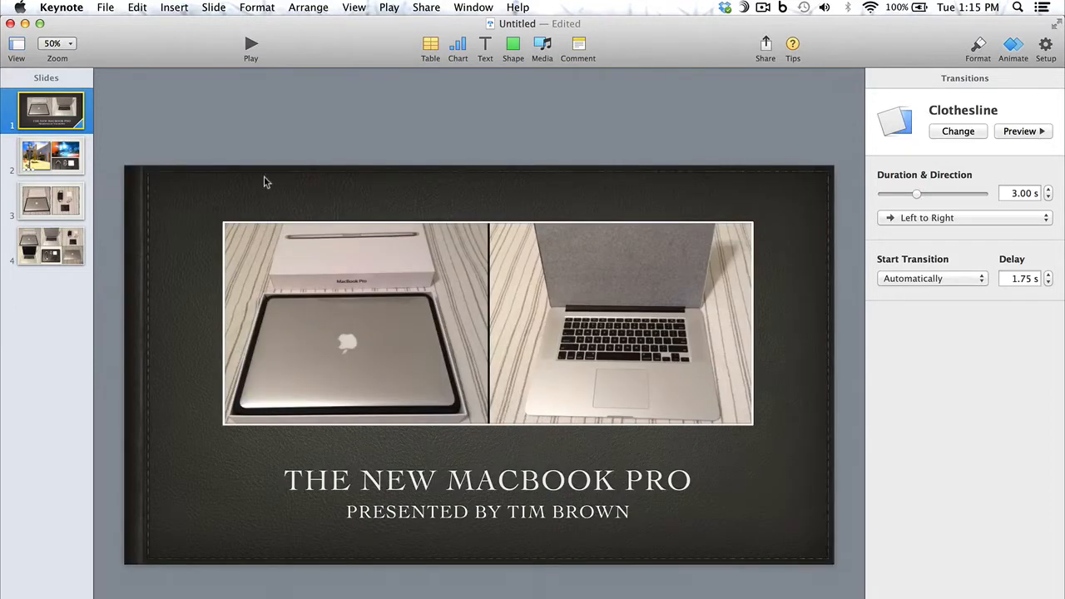
Add a Droplet transition to slide 2
left_click(51, 160)
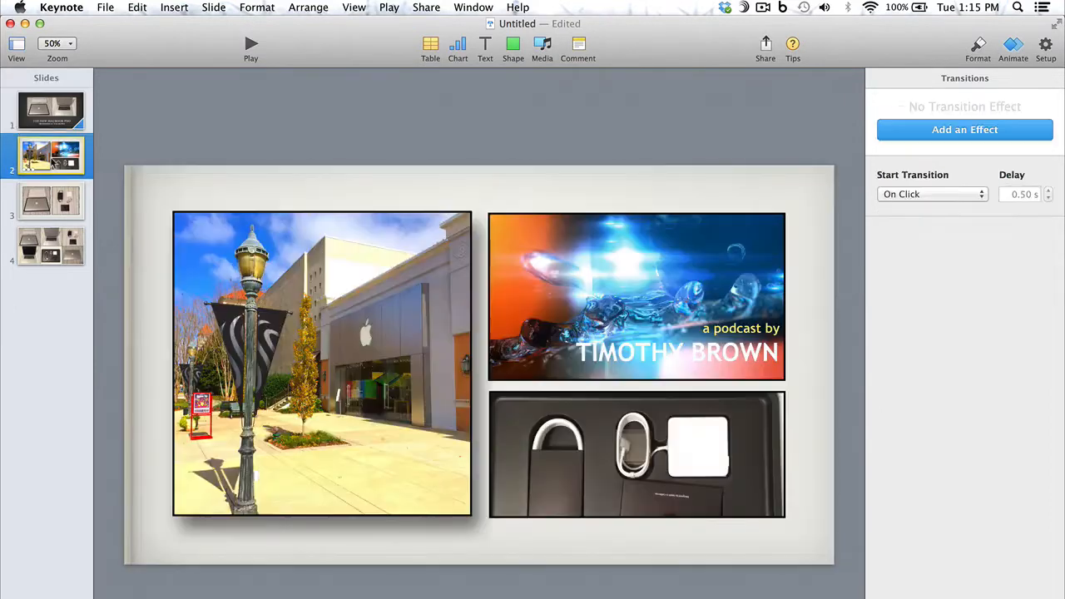
left_click(964, 133)
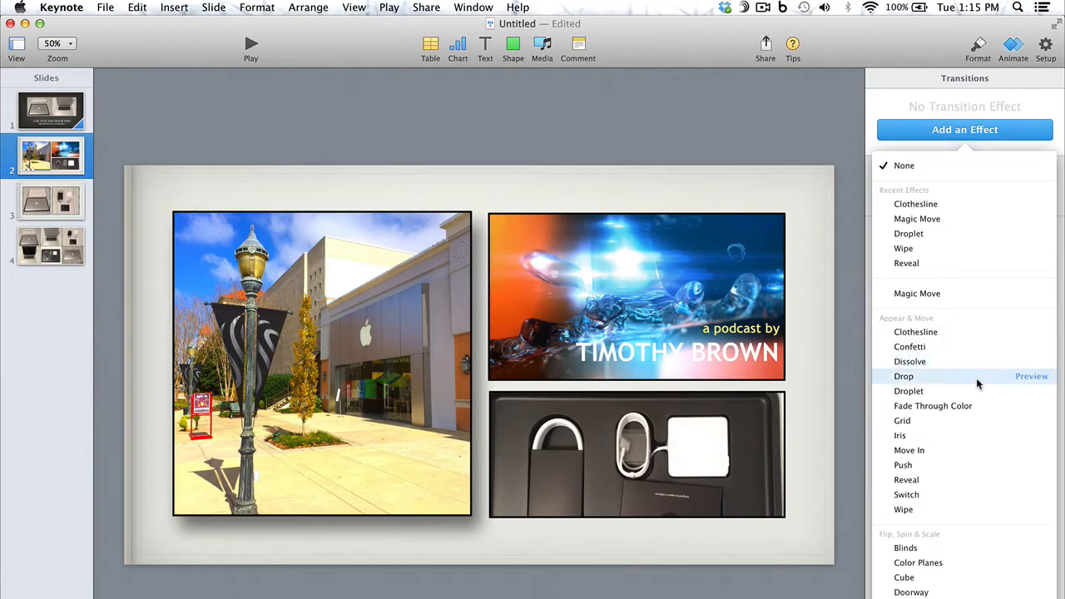
left_click(931, 396)
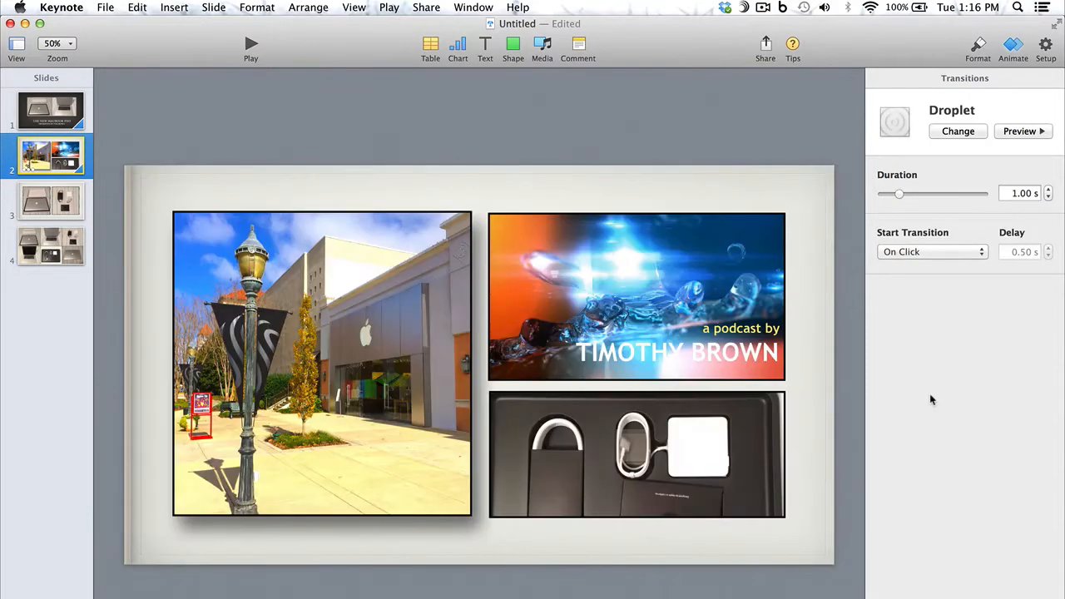
Add a Switch transition to slide 3
left_click(45, 206)
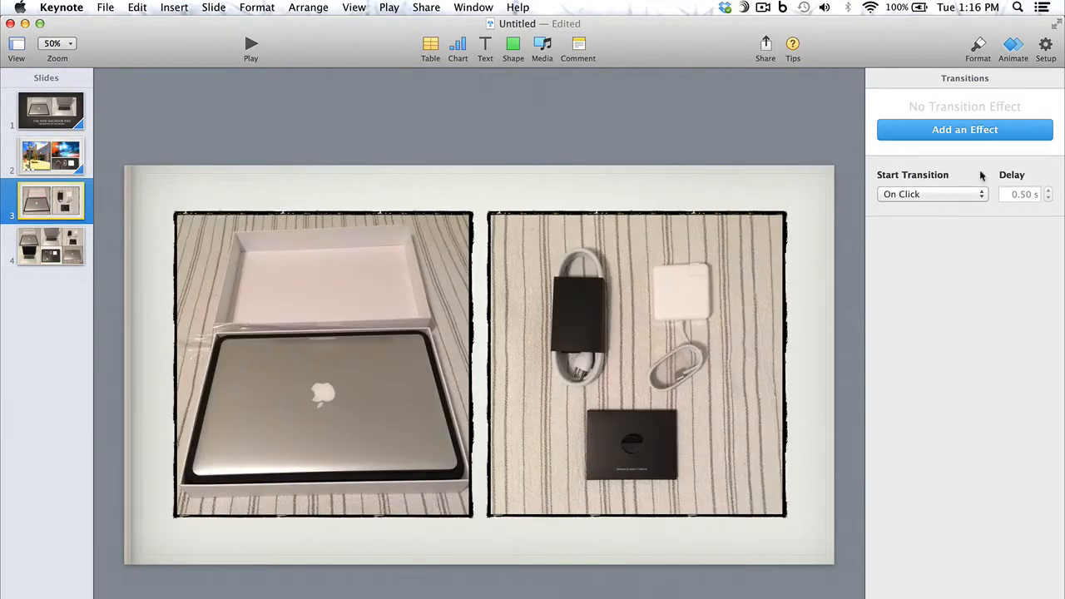
left_click(970, 132)
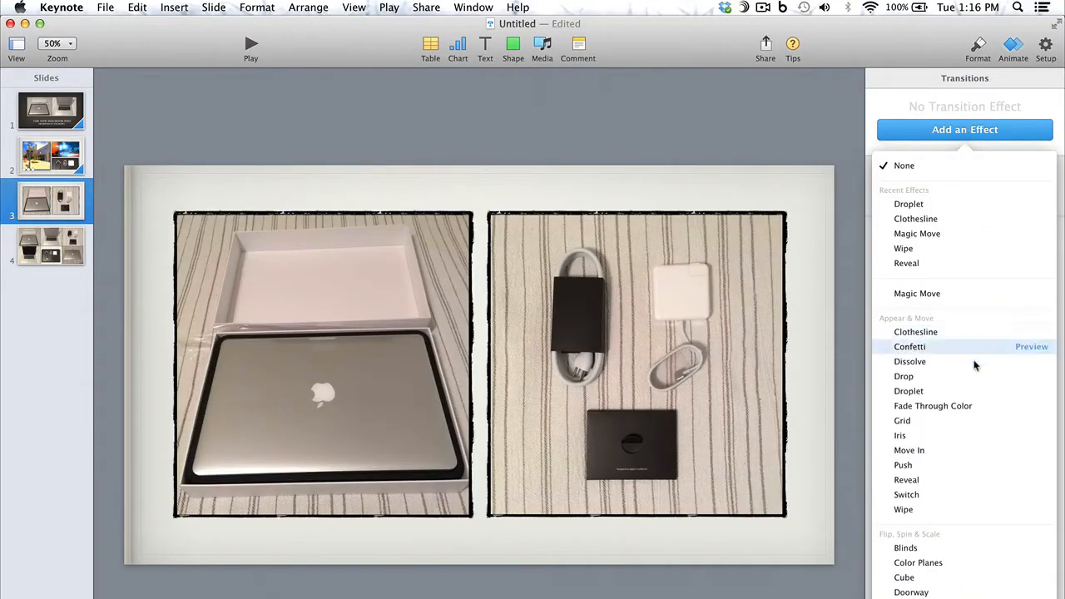
left_click(930, 494)
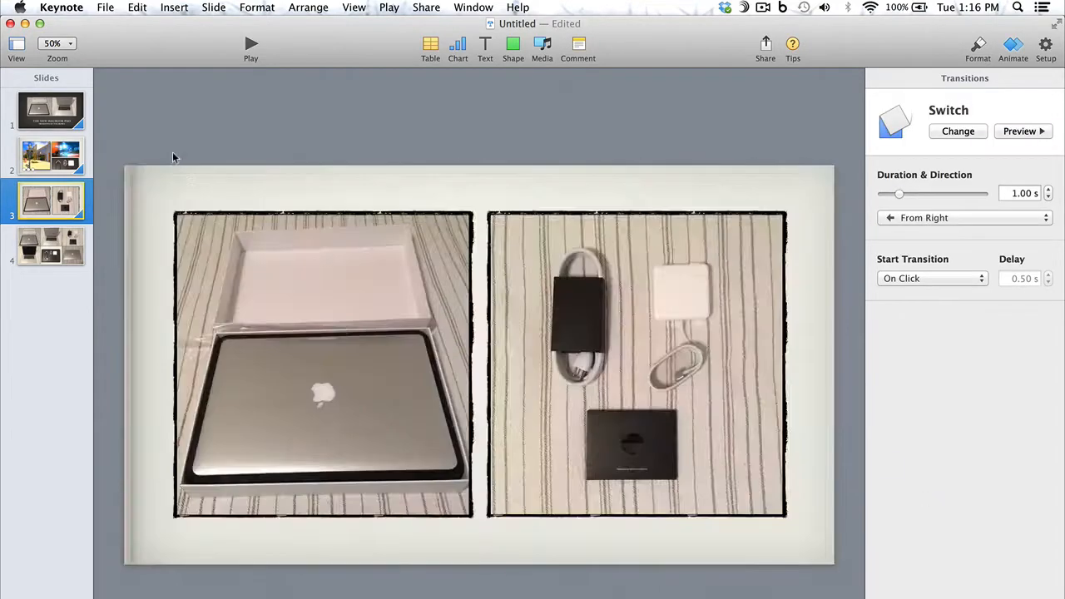
Play the slideshow from slide 1 through to the last slide to check the transitions, and exit it
key("Down")
left_click(58, 106)
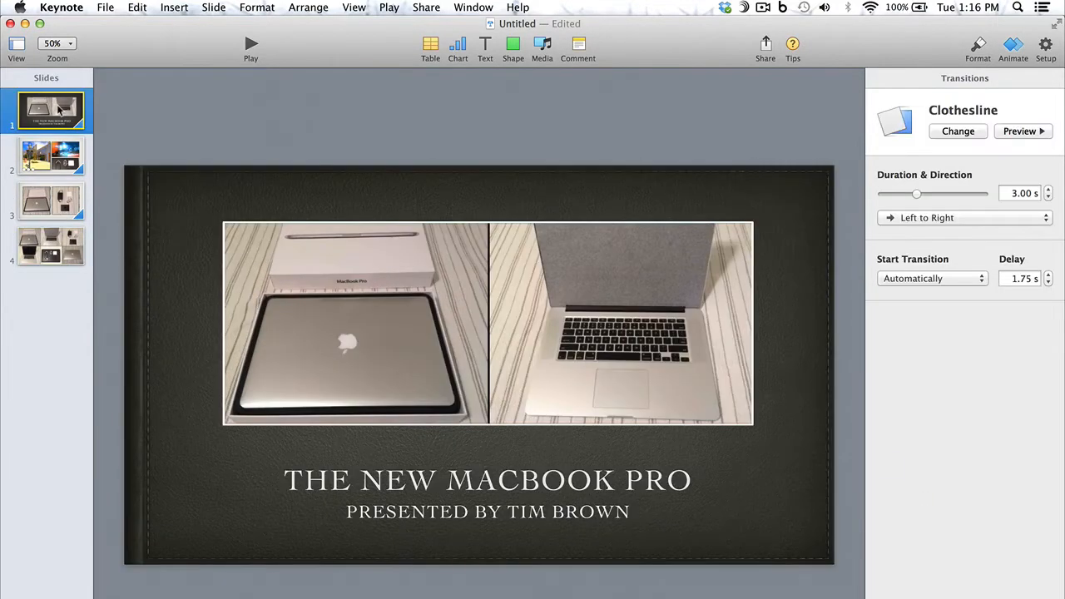
left_click(251, 45)
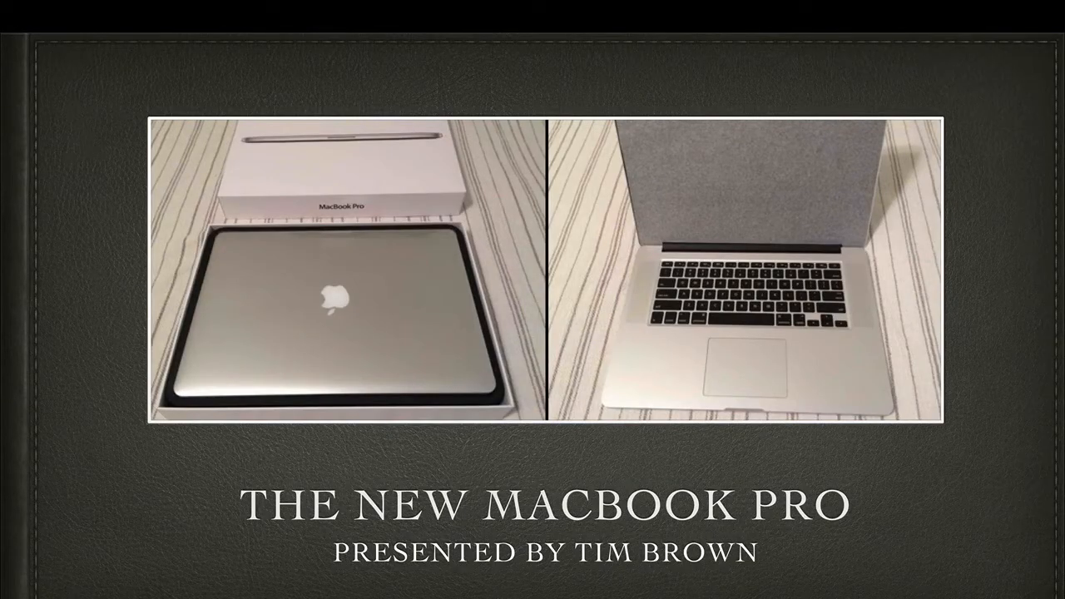
key("Right")
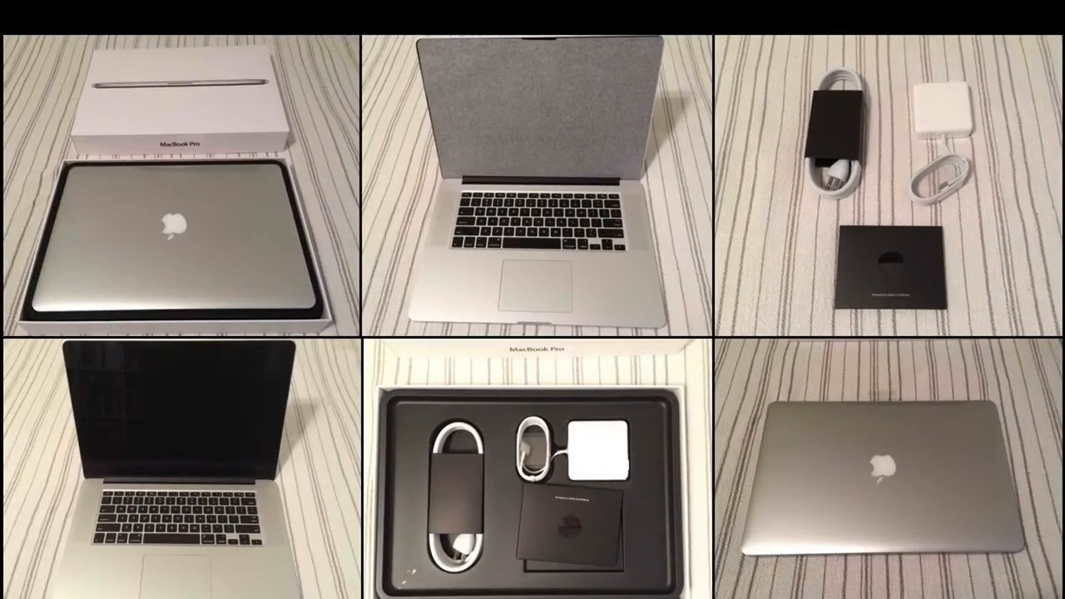
key("Escape")
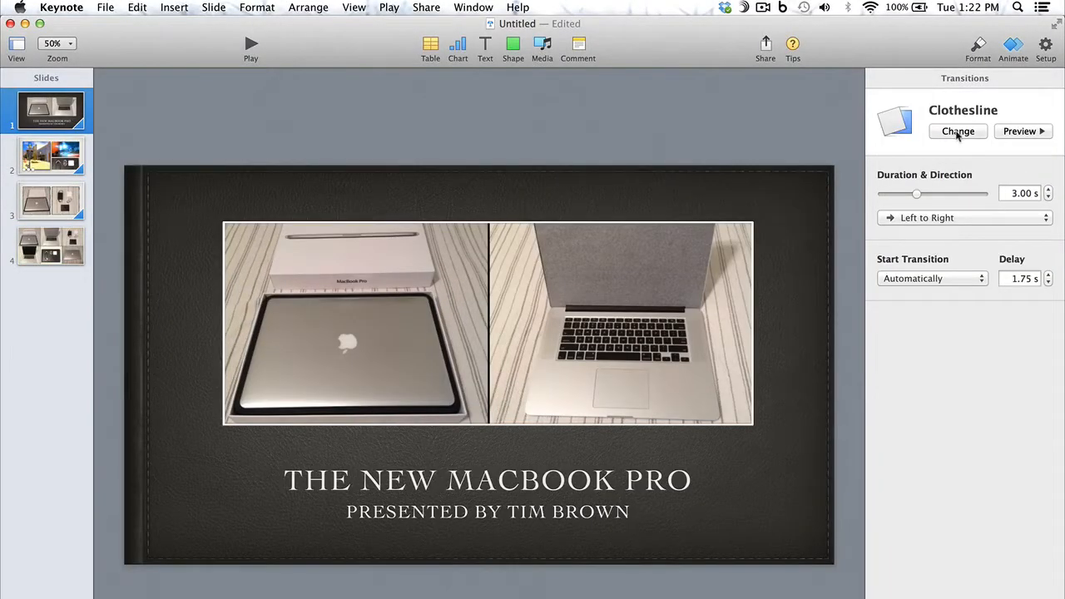
Change slide 1's transition effect to Color Planes
left_click(953, 132)
scroll(955, 320, "down", 10)
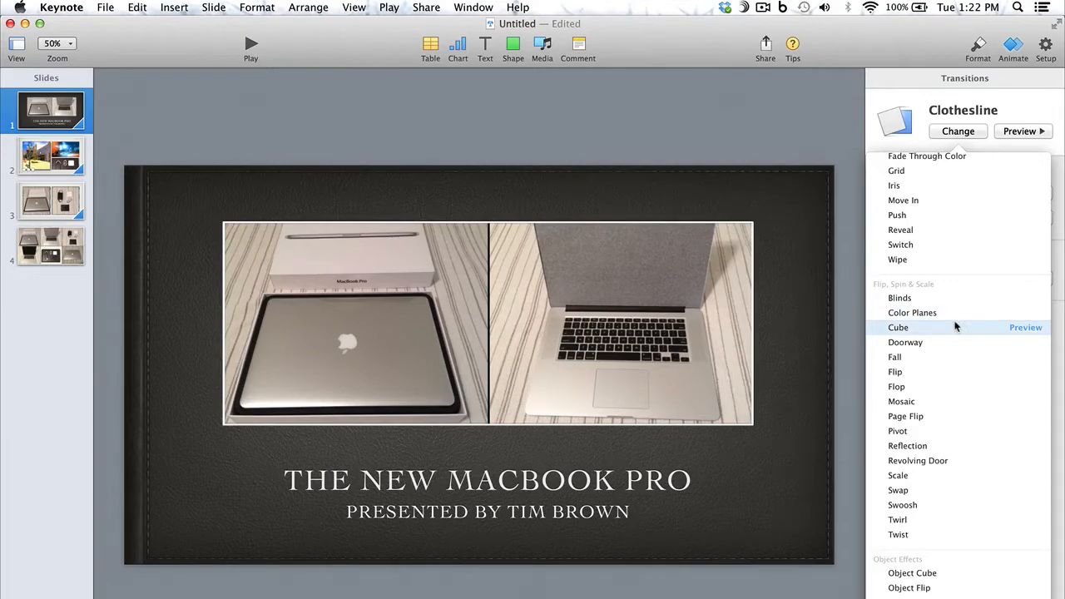
left_click(933, 314)
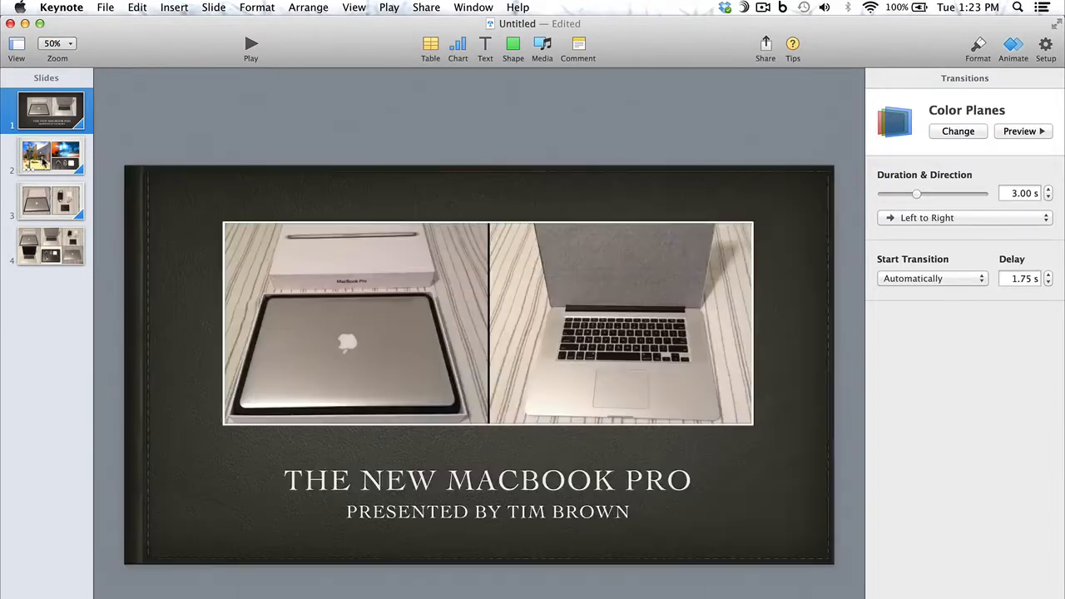
Change slide 2's transition effect to Doorway
left_click(45, 157)
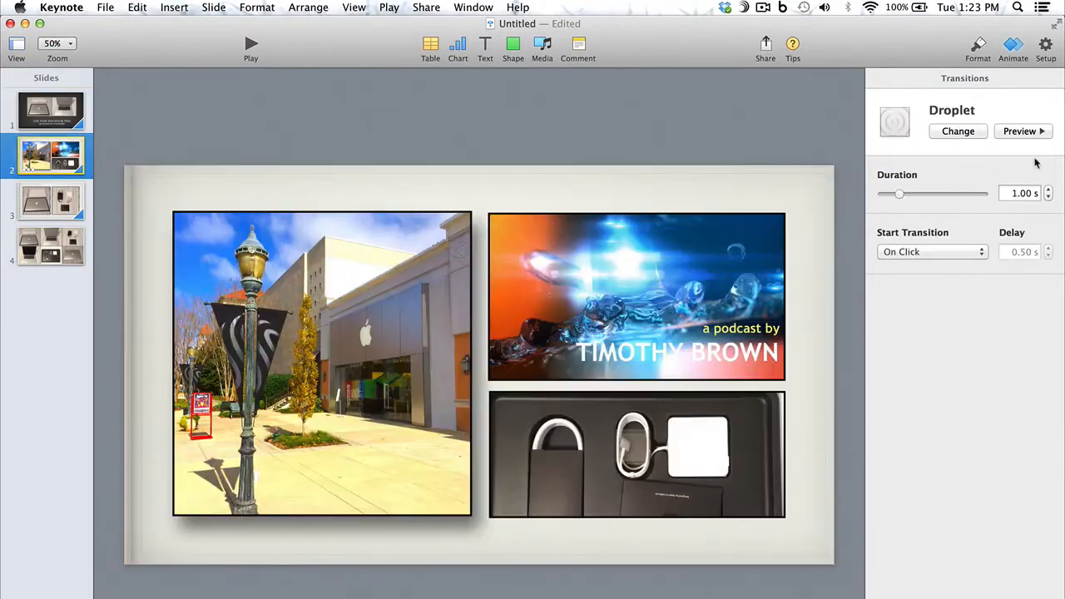
left_click(978, 135)
scroll(1005, 408, "down", 8)
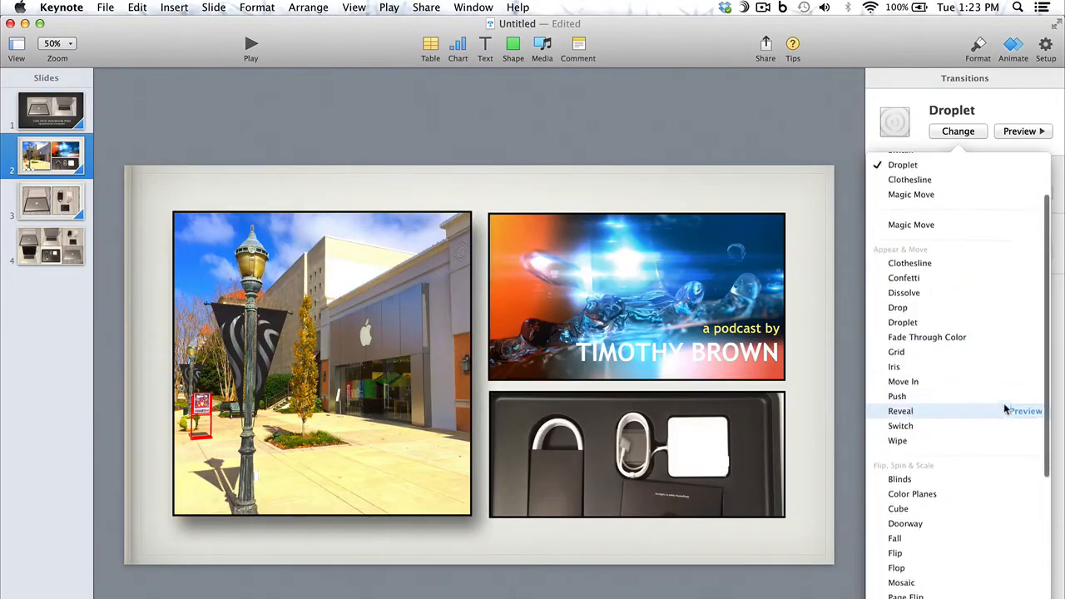
scroll(1004, 408, "down", 2)
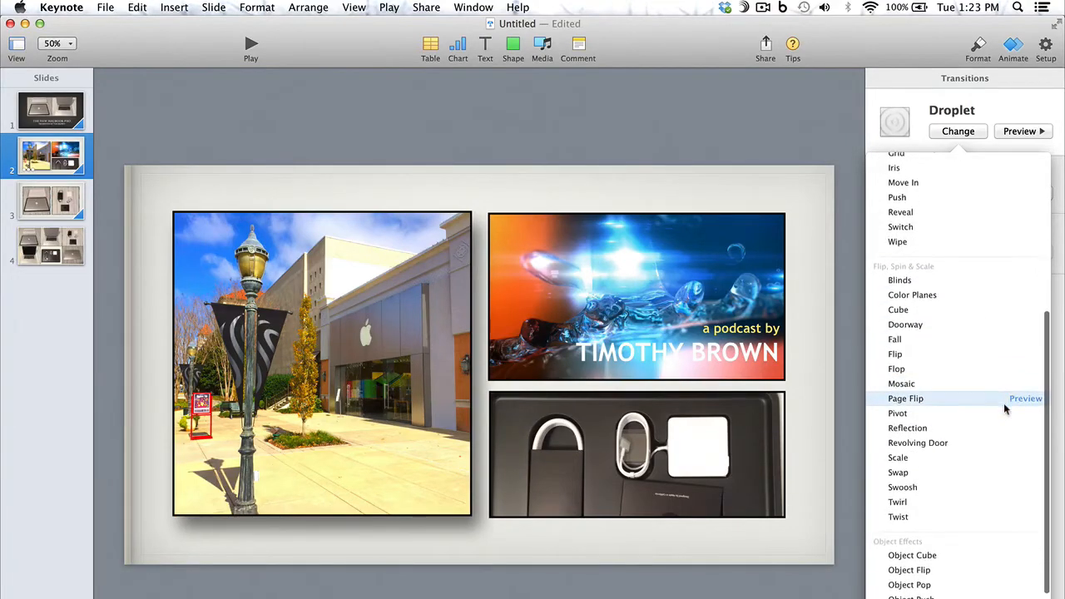
left_click(947, 331)
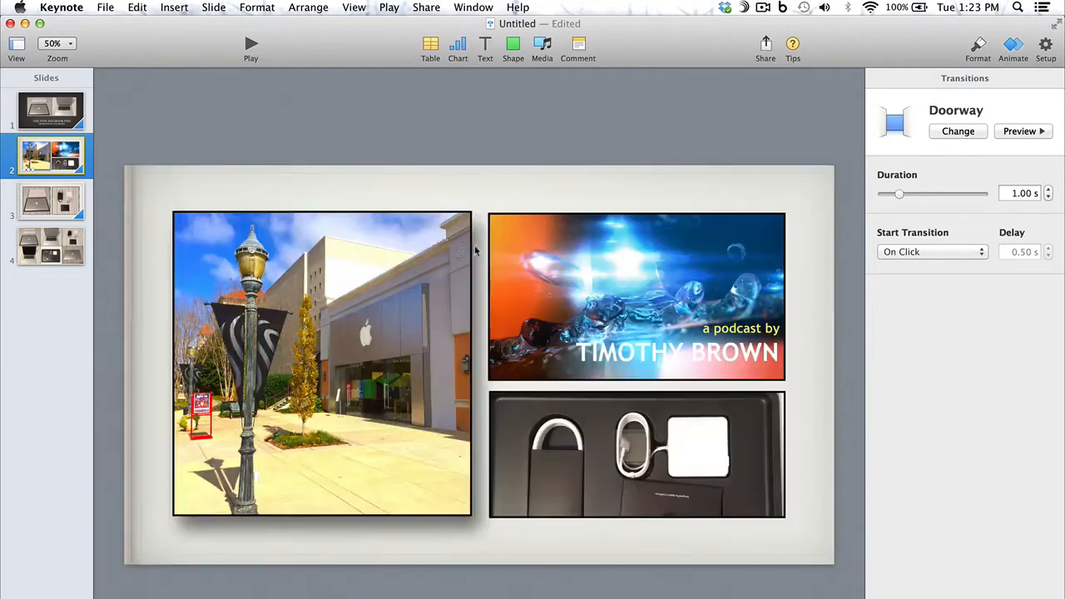
Change slide 3's transition effect to Twirl
left_click(46, 195)
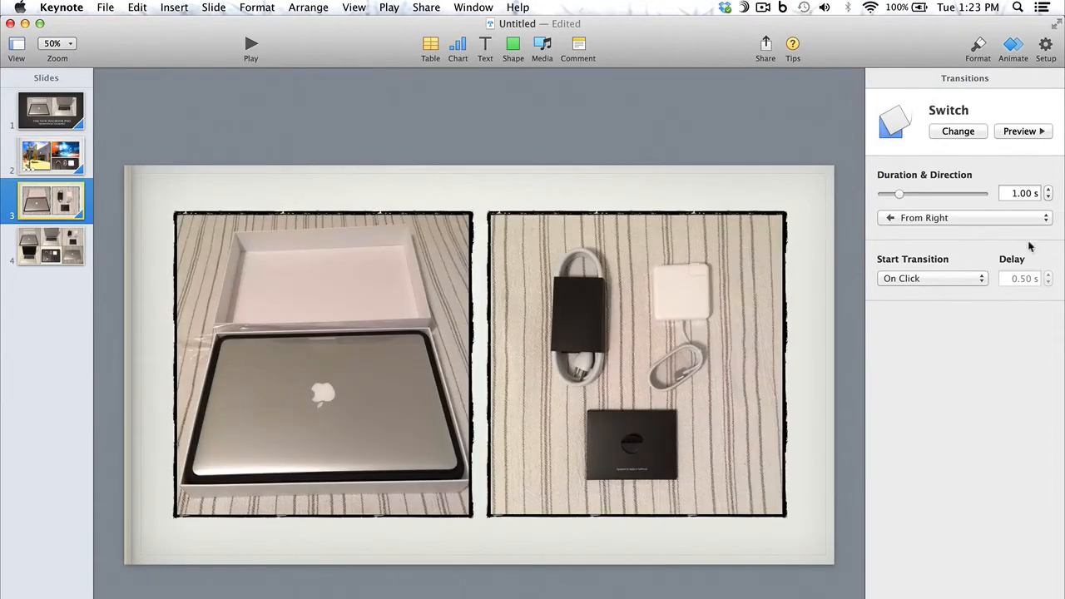
left_click(956, 131)
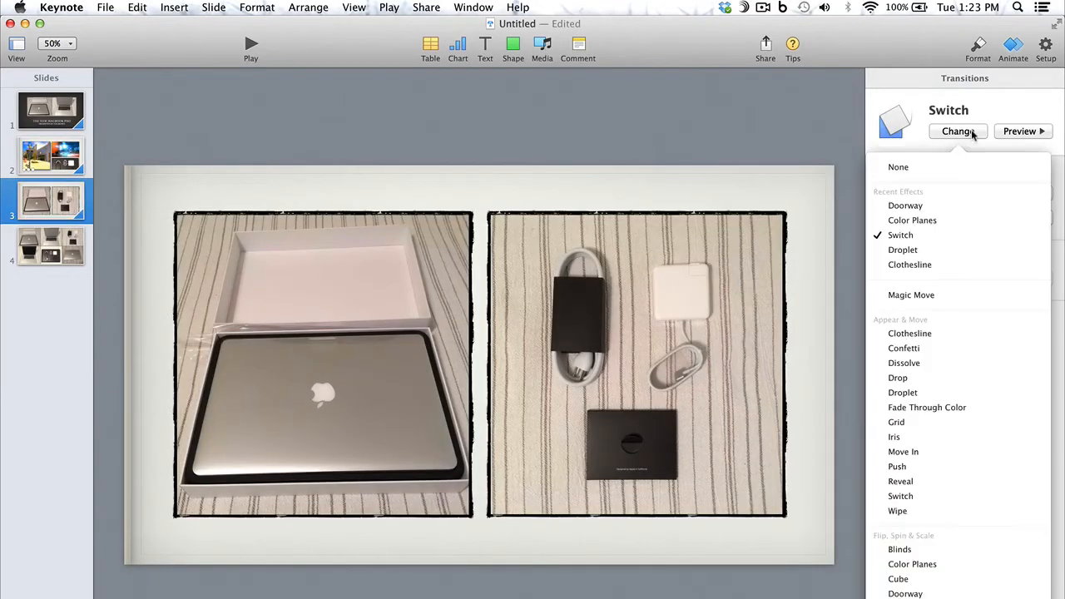
scroll(971, 357, "down", 5)
scroll(971, 363, "down", 2)
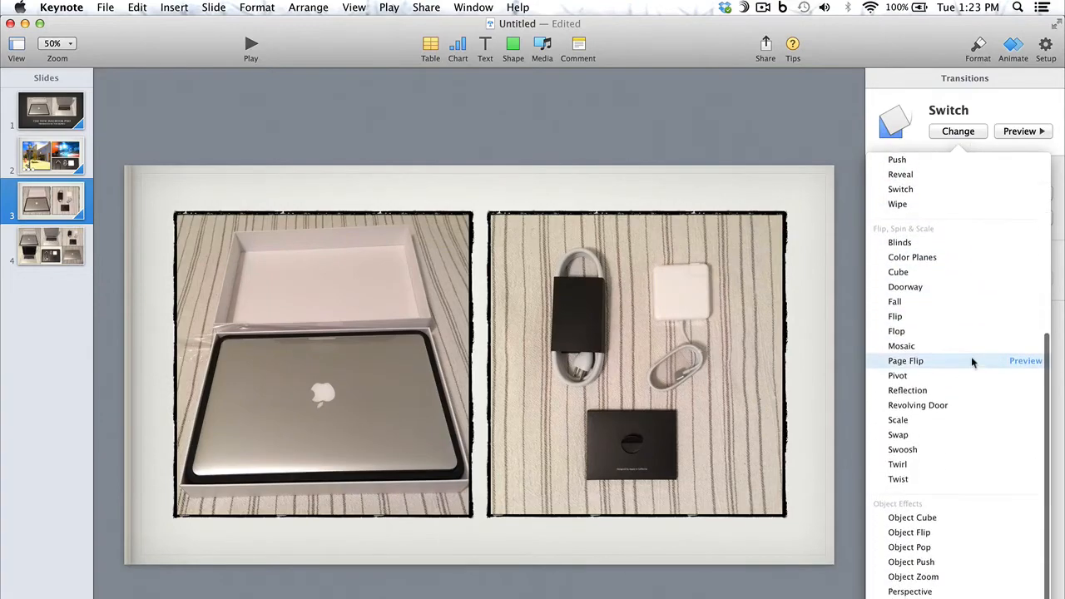
left_click(928, 465)
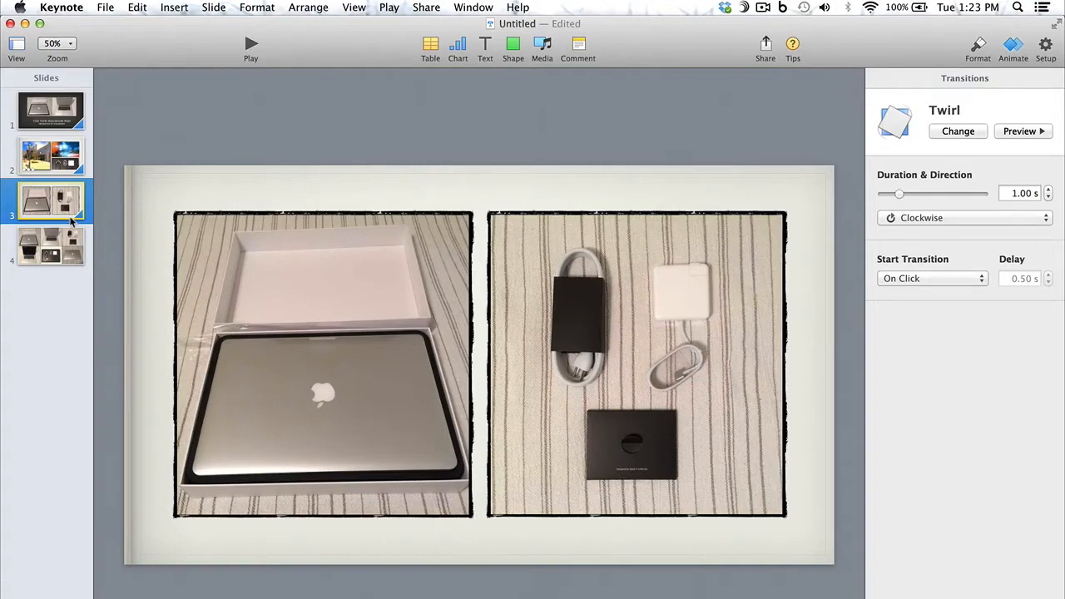
Play the slideshow from slide 1 to review the changed transitions, and exit it
left_click(52, 109)
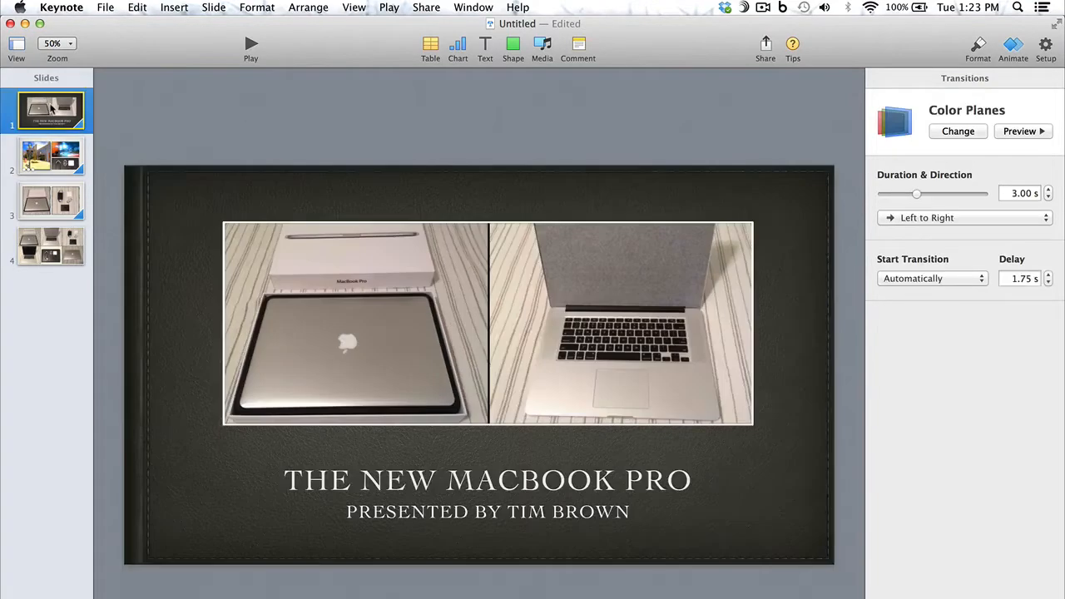
left_click(250, 45)
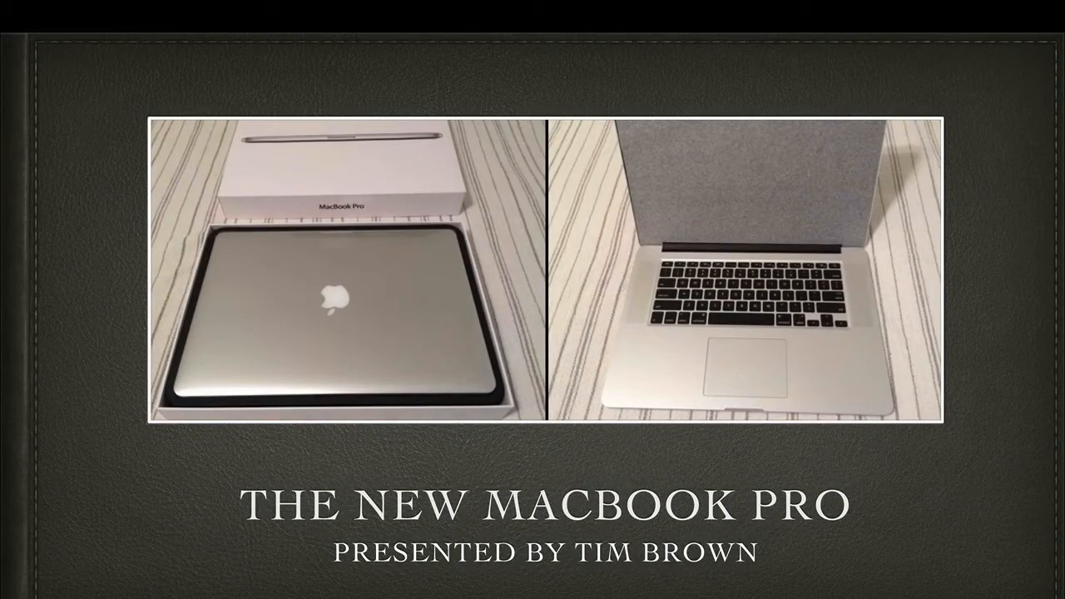
key("space")
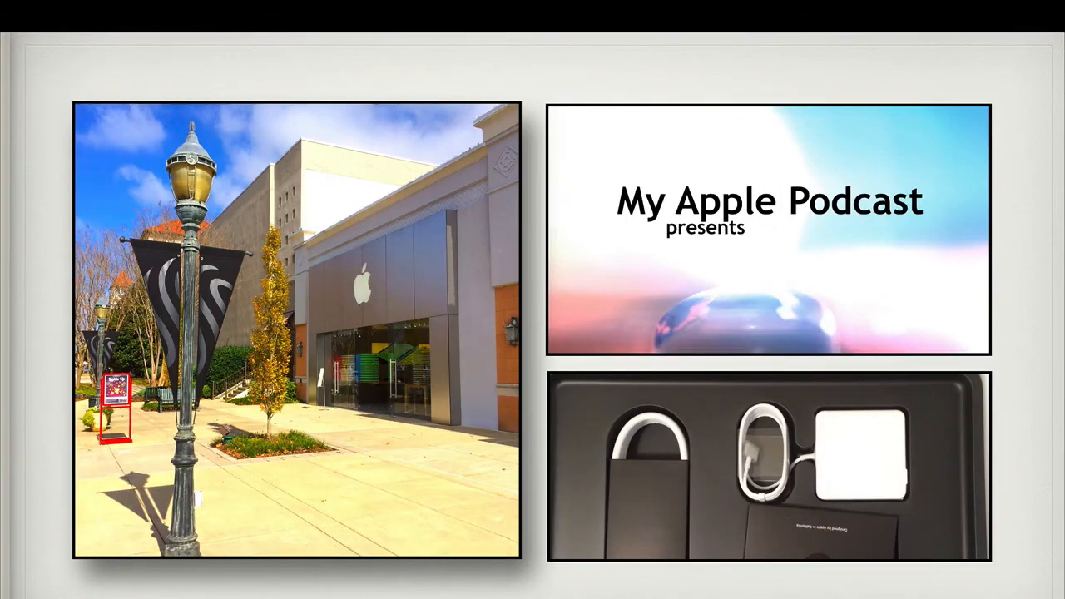
key("Escape")
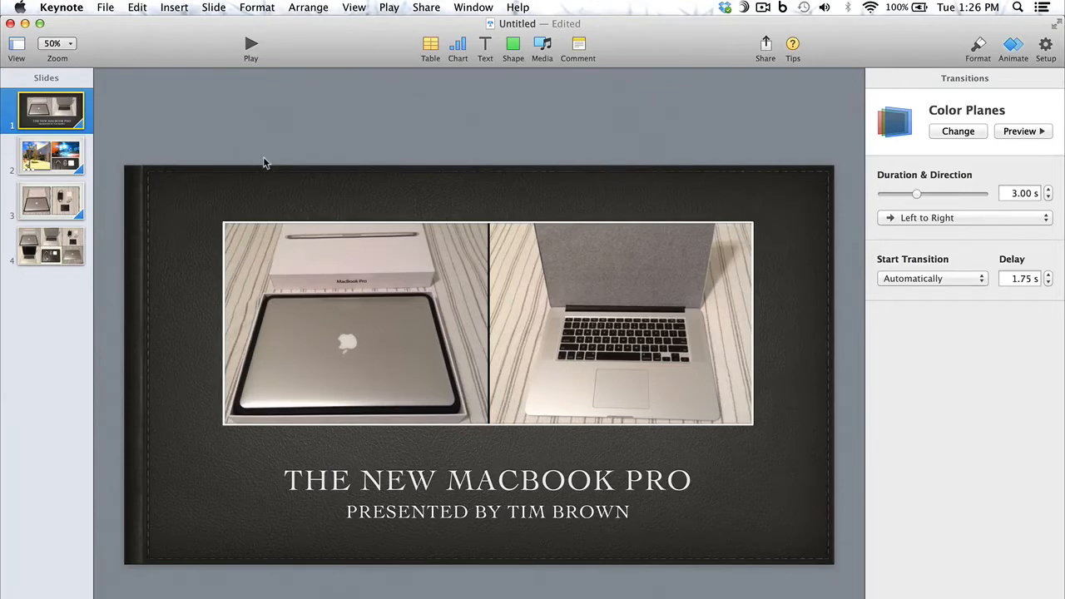
Add a Move In build-in effect to the MacBook photo on slide 1
left_click(411, 292)
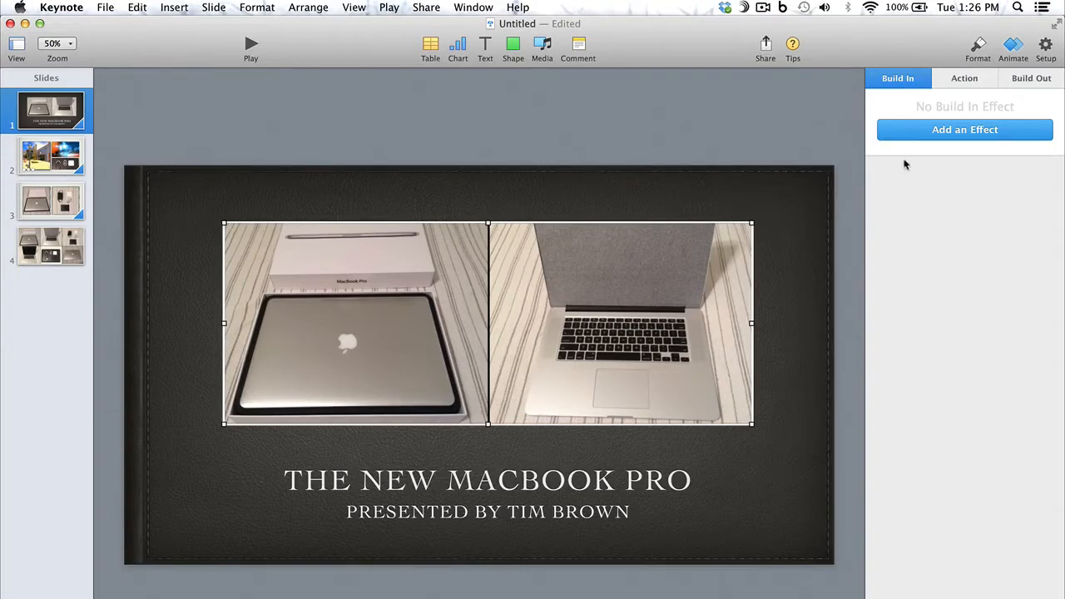
left_click(991, 131)
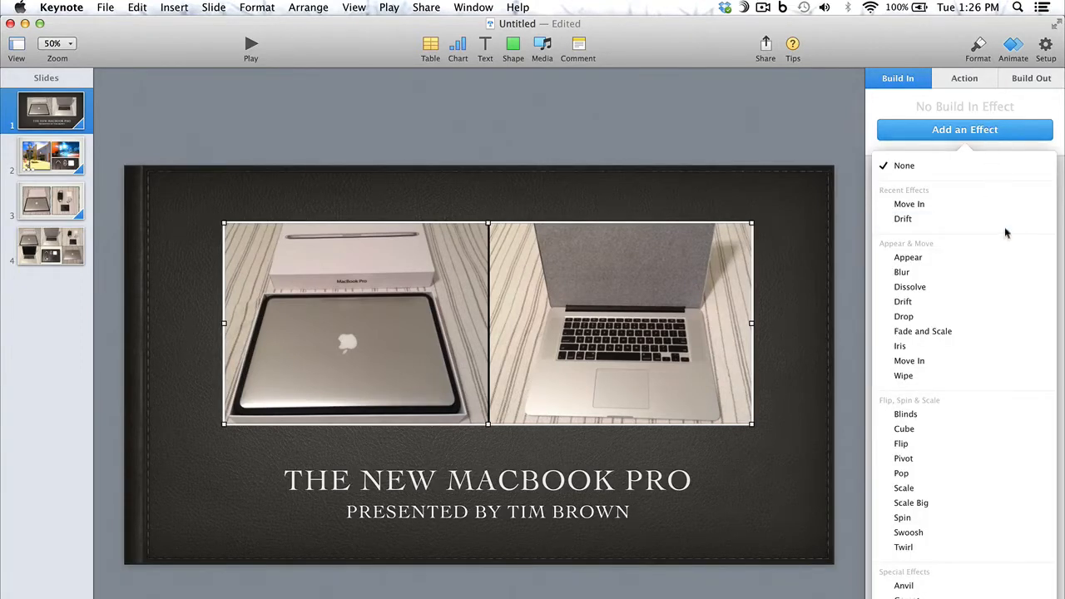
left_click(979, 360)
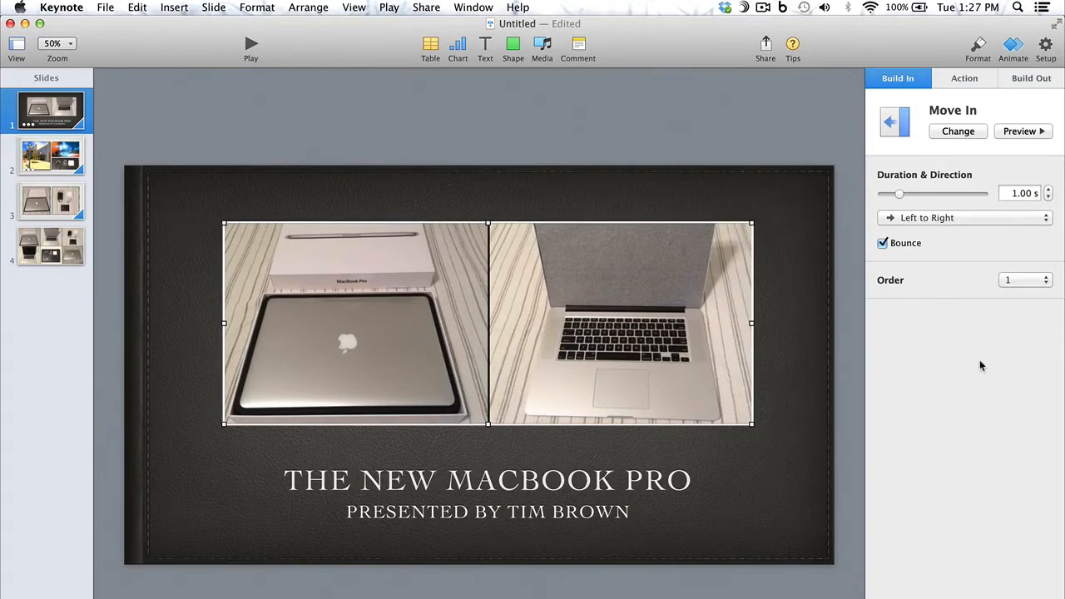
Add Move In build-in effects to slide 1's title and to its presenter subtitle, and play the slideshow
left_click(559, 487)
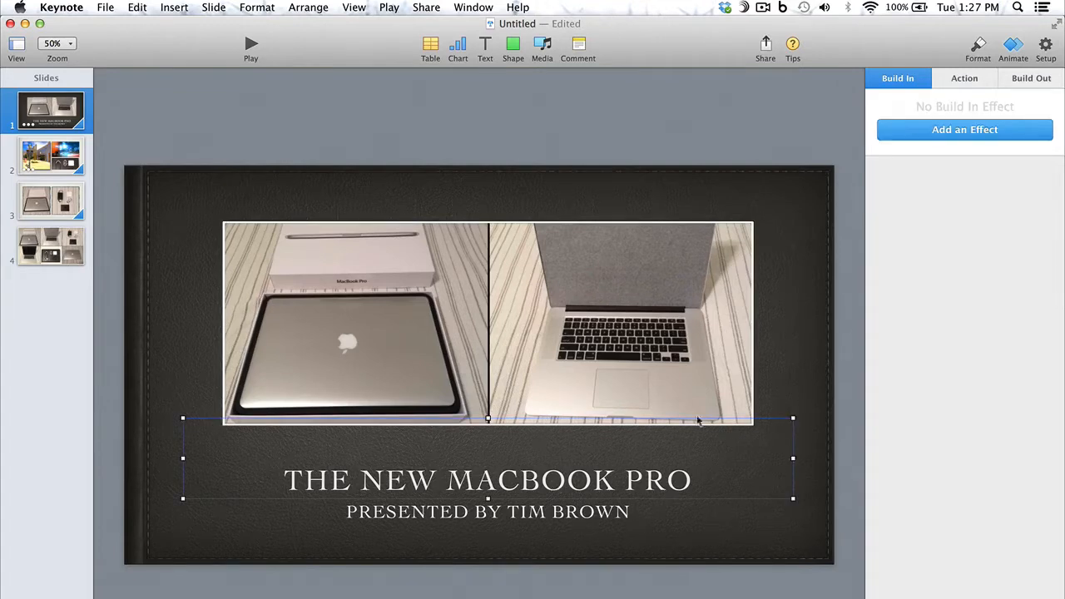
left_click(946, 133)
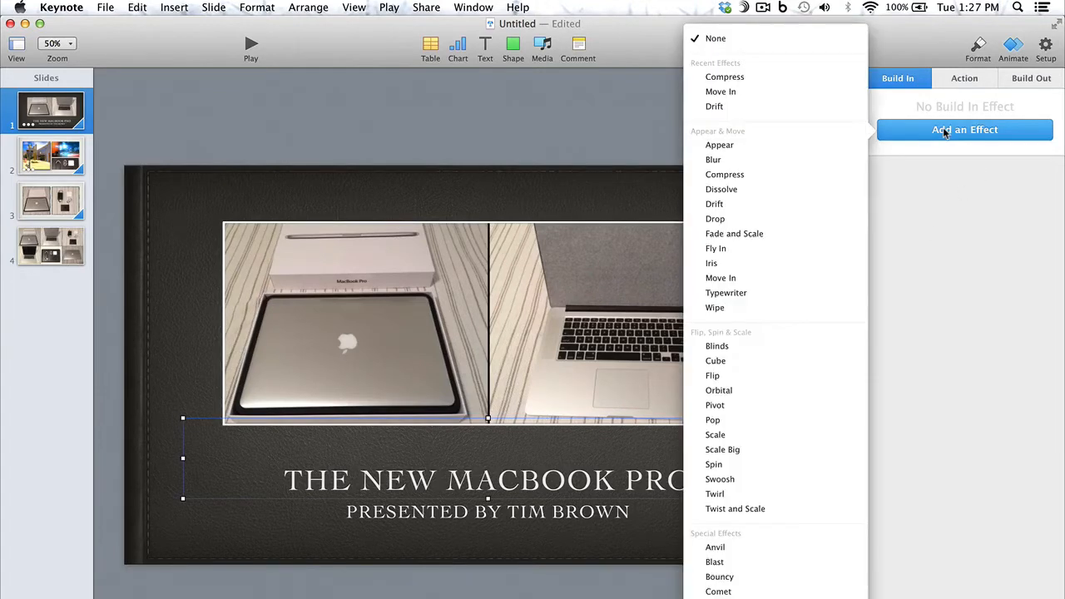
left_click(765, 278)
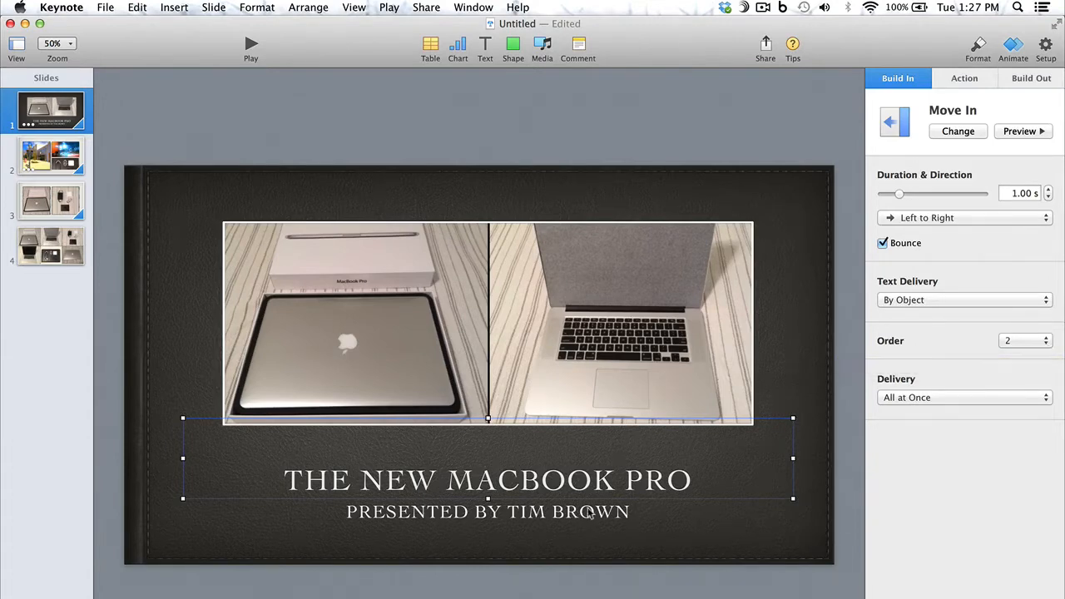
left_click(589, 514)
left_click(950, 141)
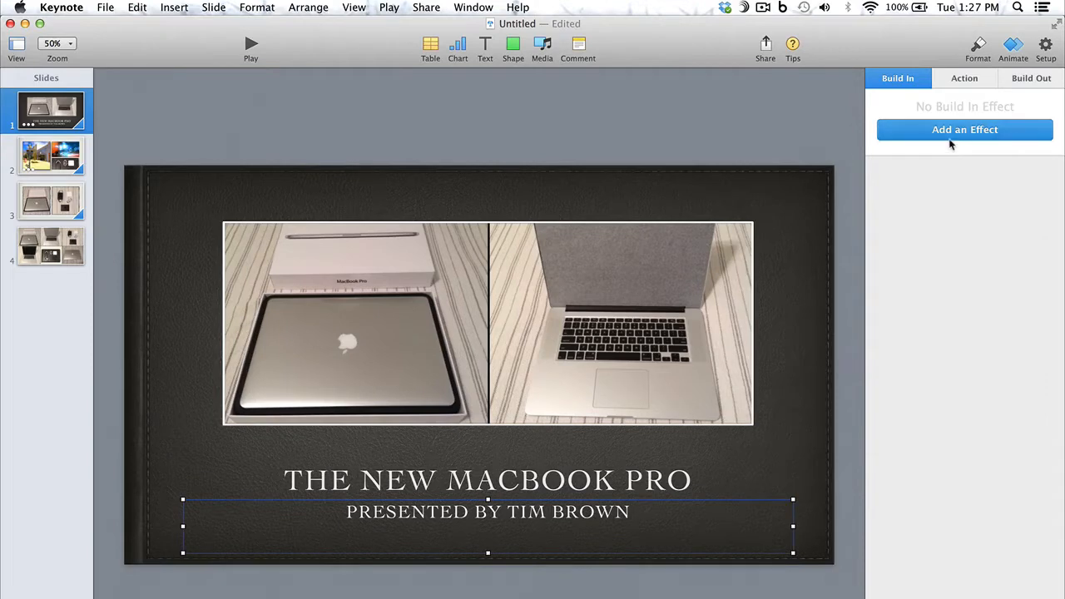
left_click(751, 278)
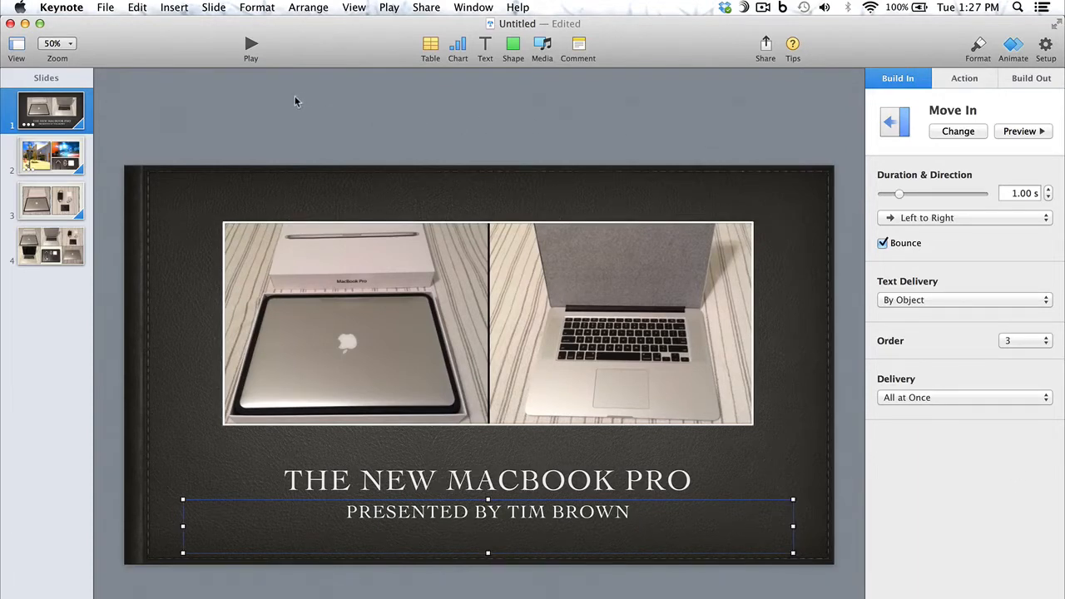
left_click(251, 47)
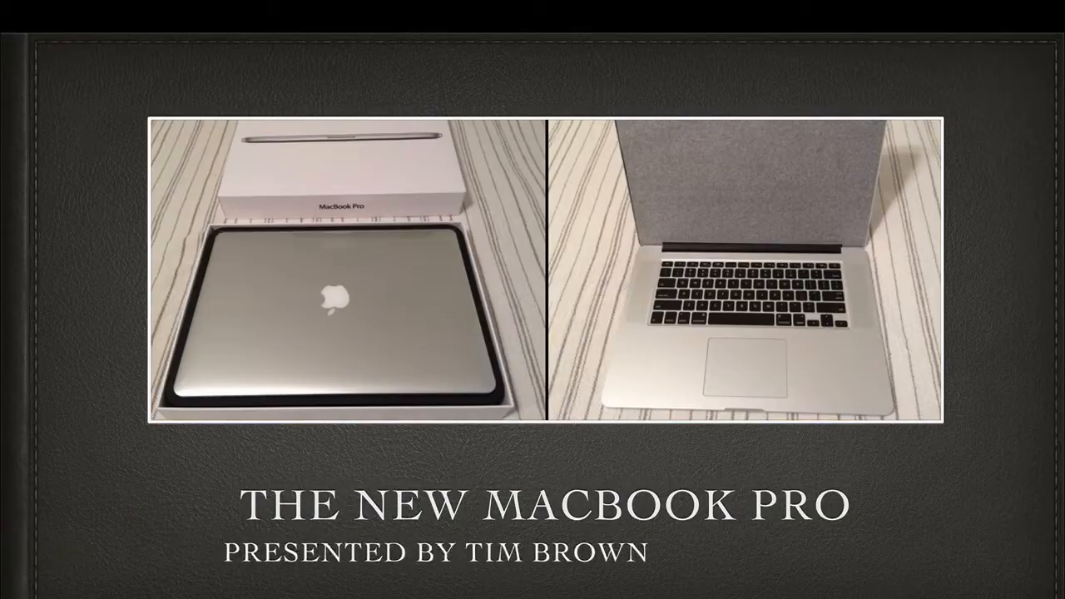
key("Escape")
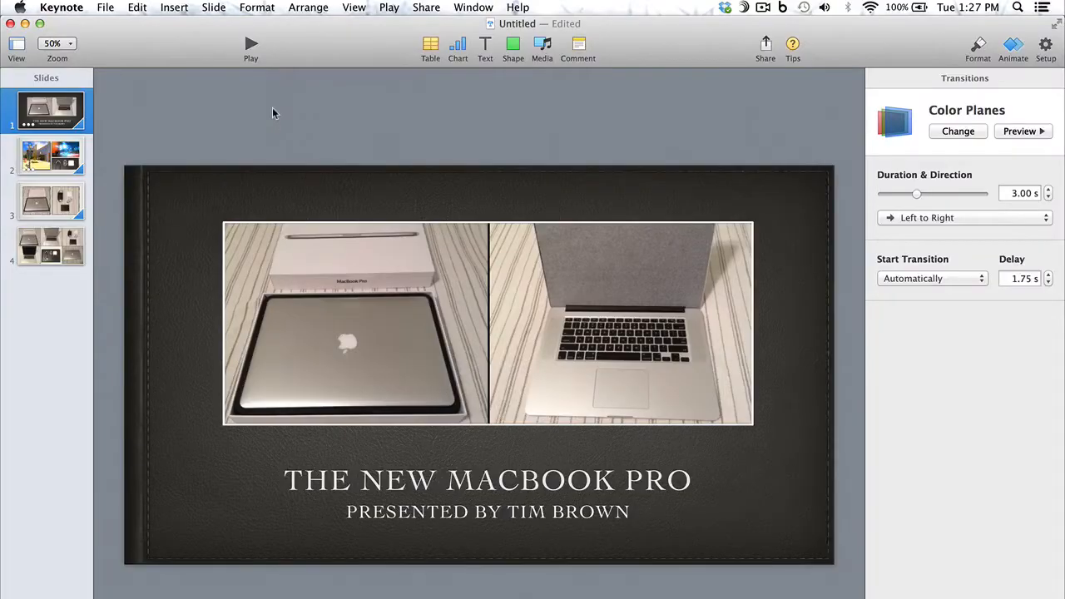
In the build order, set the slide 1 photo's Move In build to start After Transition
left_click(542, 255)
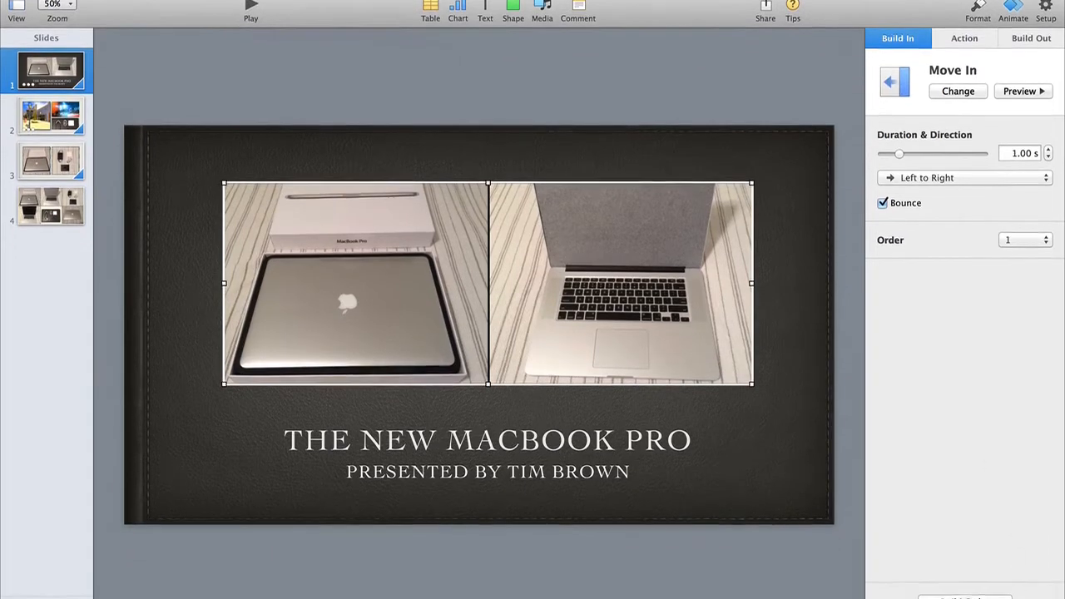
left_click(1000, 580)
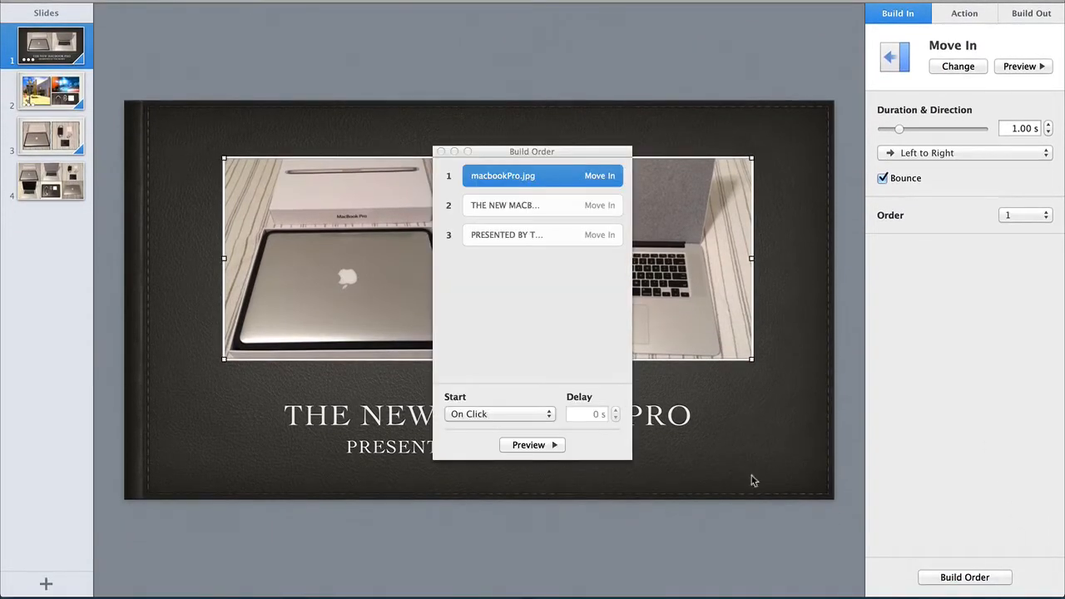
left_click(543, 413)
left_click(526, 427)
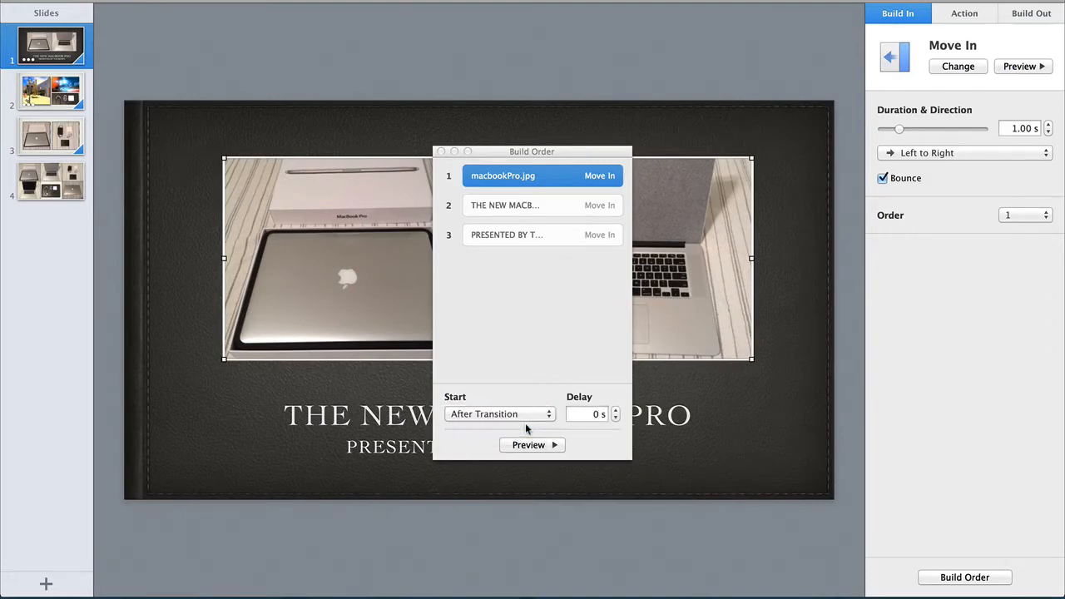
left_click(441, 152)
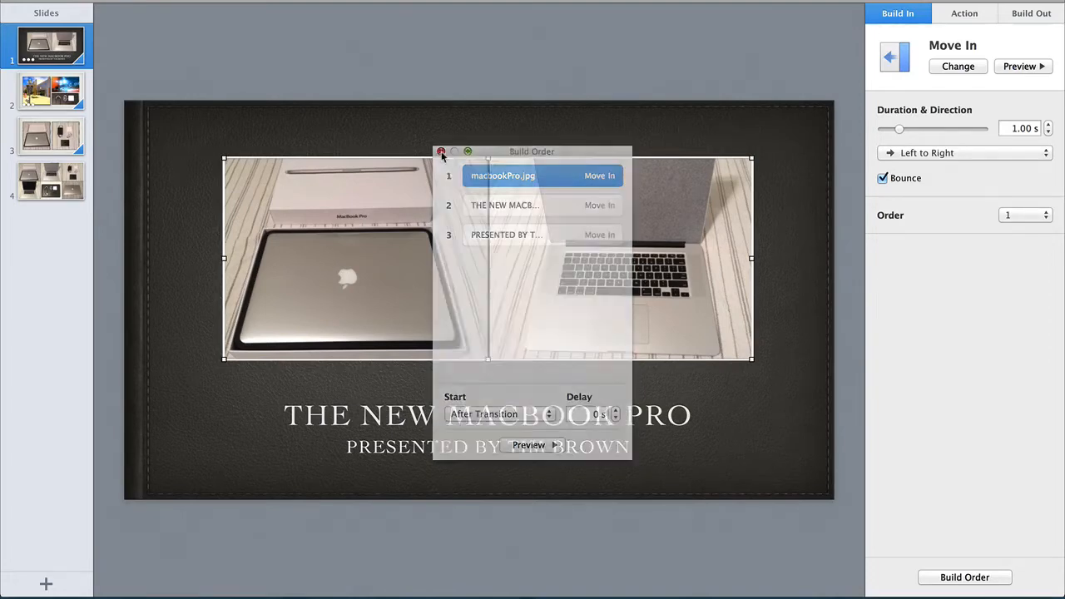
In the build order, set slide 1's title Move In build to start With Build 1
left_click(561, 414)
left_click(990, 580)
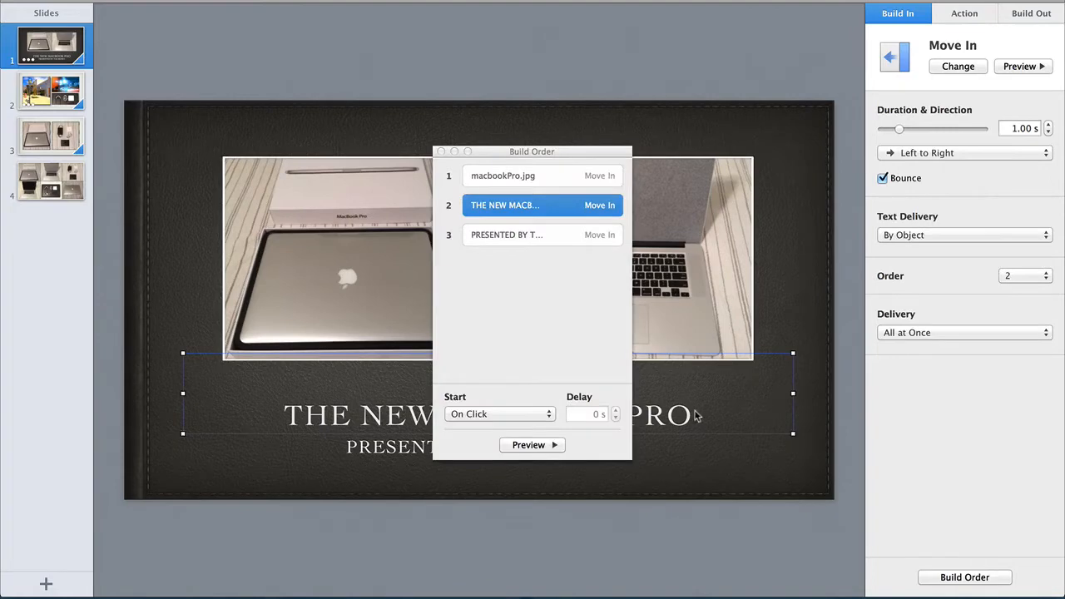
left_click(546, 413)
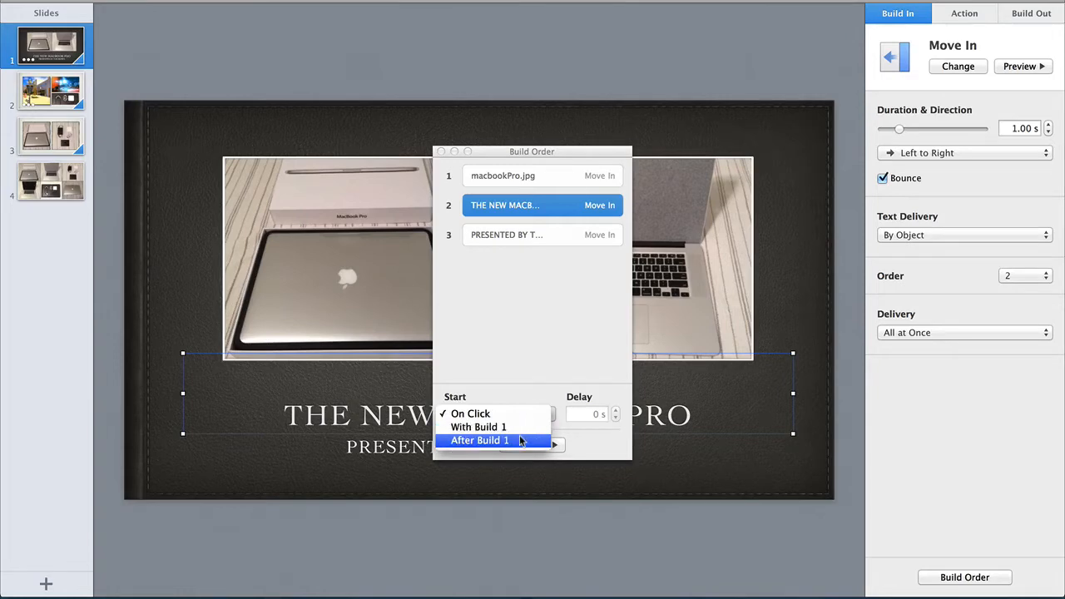
left_click(513, 428)
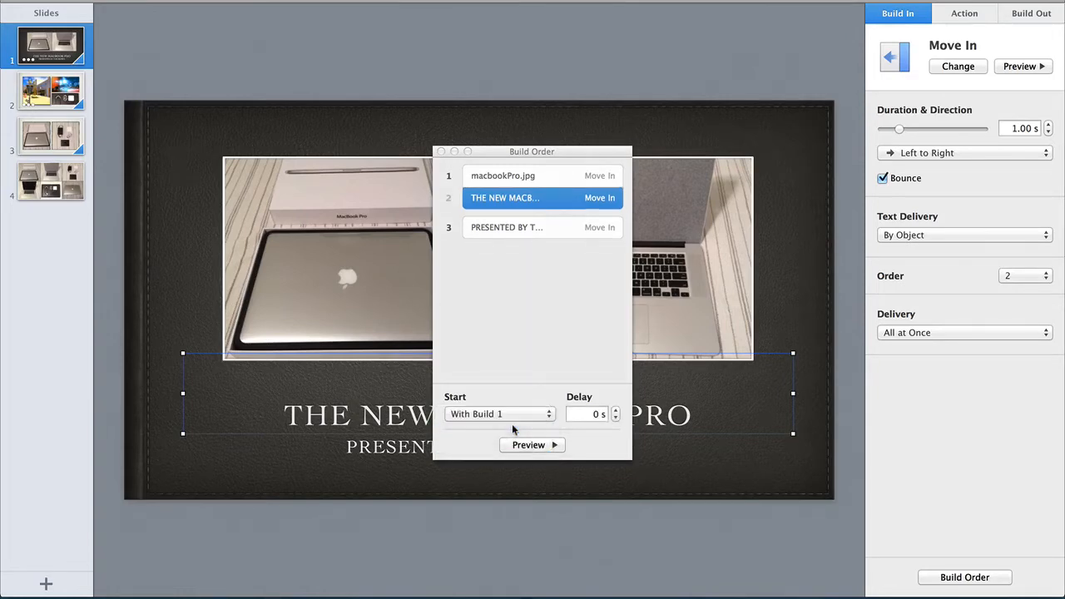
left_click(441, 152)
Set the slide 1 presenter subtitle's Move In build to start With Build 1, and play the slideshow
left_click(538, 446)
left_click(992, 577)
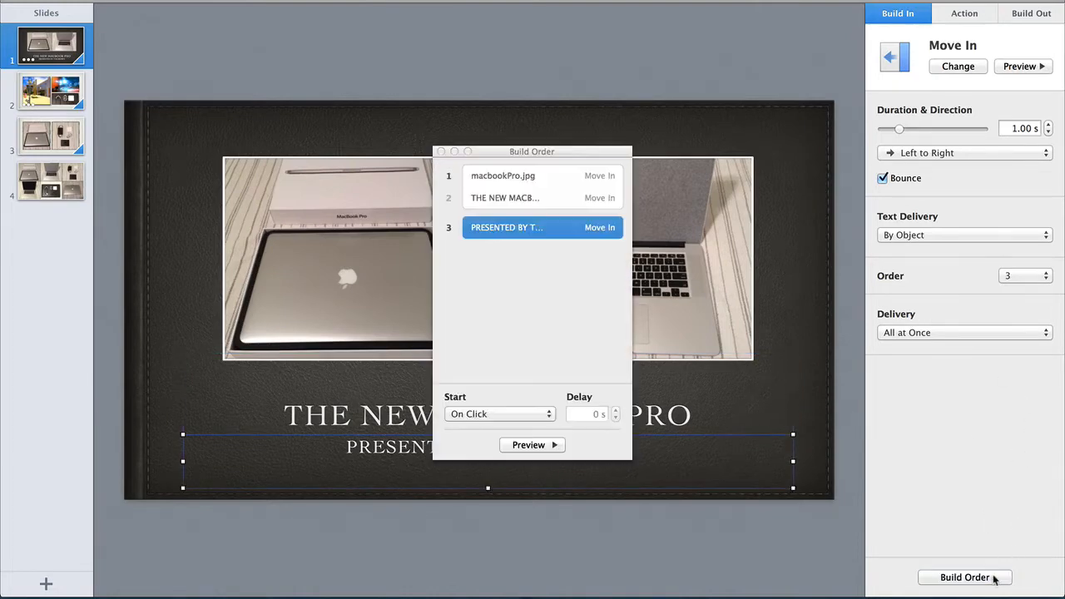
left_click(547, 414)
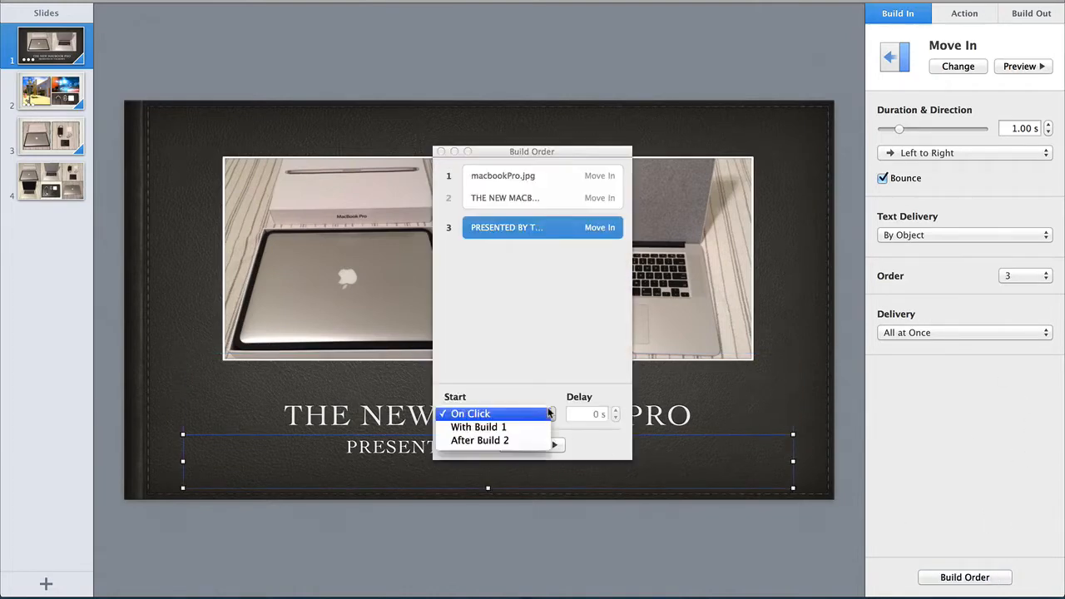
left_click(511, 427)
left_click(541, 414)
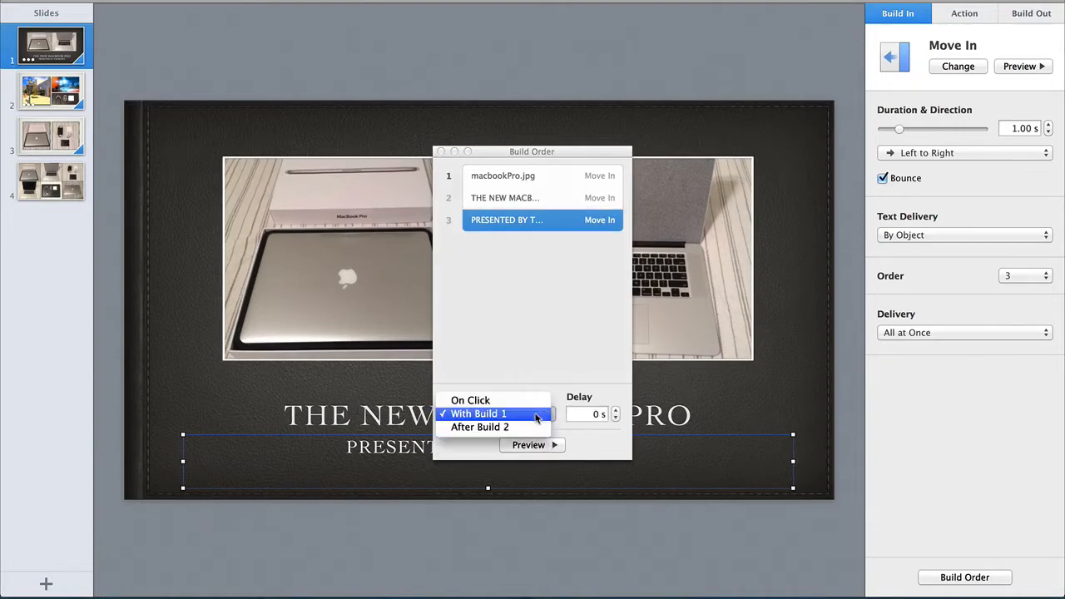
left_click(536, 415)
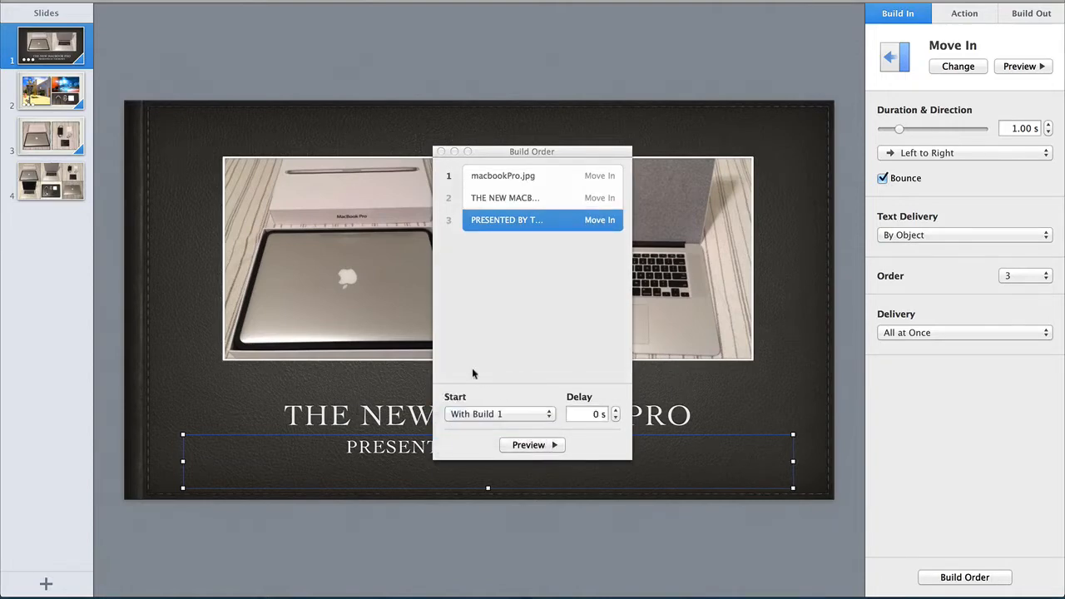
left_click(443, 151)
left_click(823, 266)
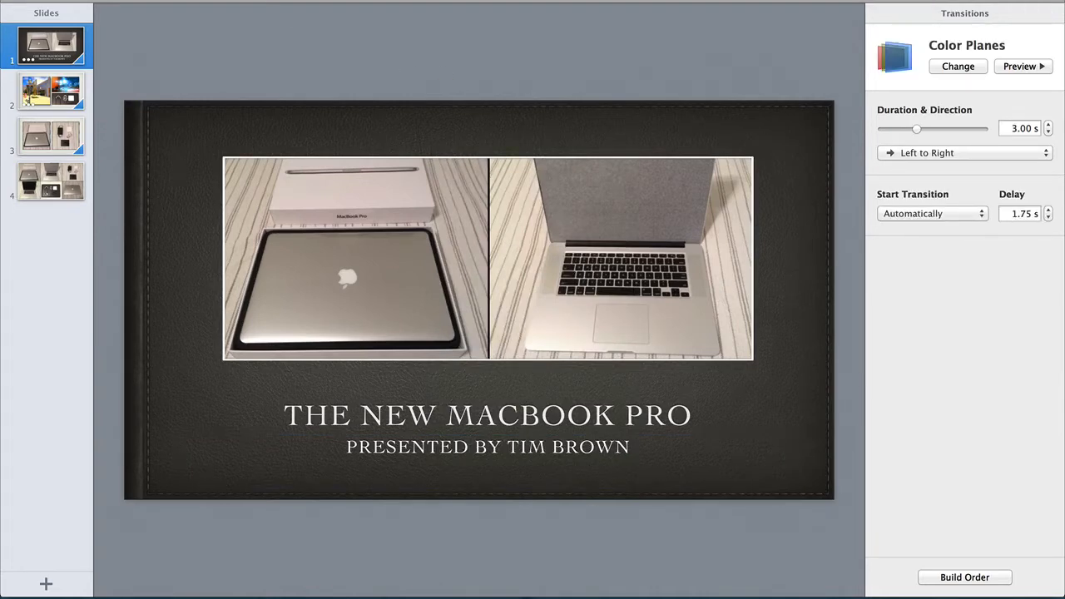
key("alt+super+p")
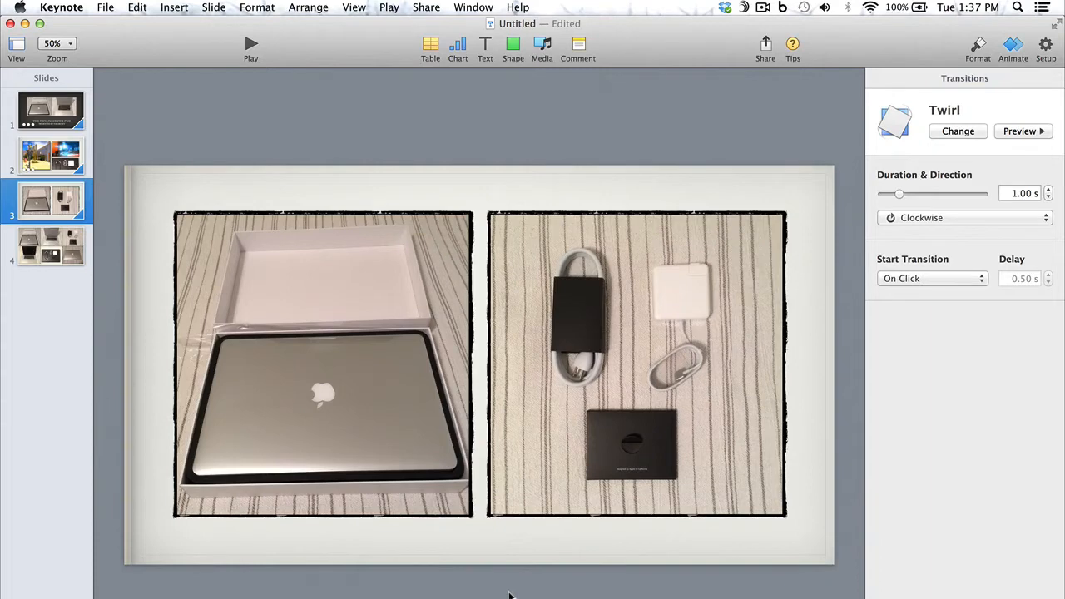
Add a Blink action effect to the photo of the boxed MacBook on slide 3
left_click(322, 308)
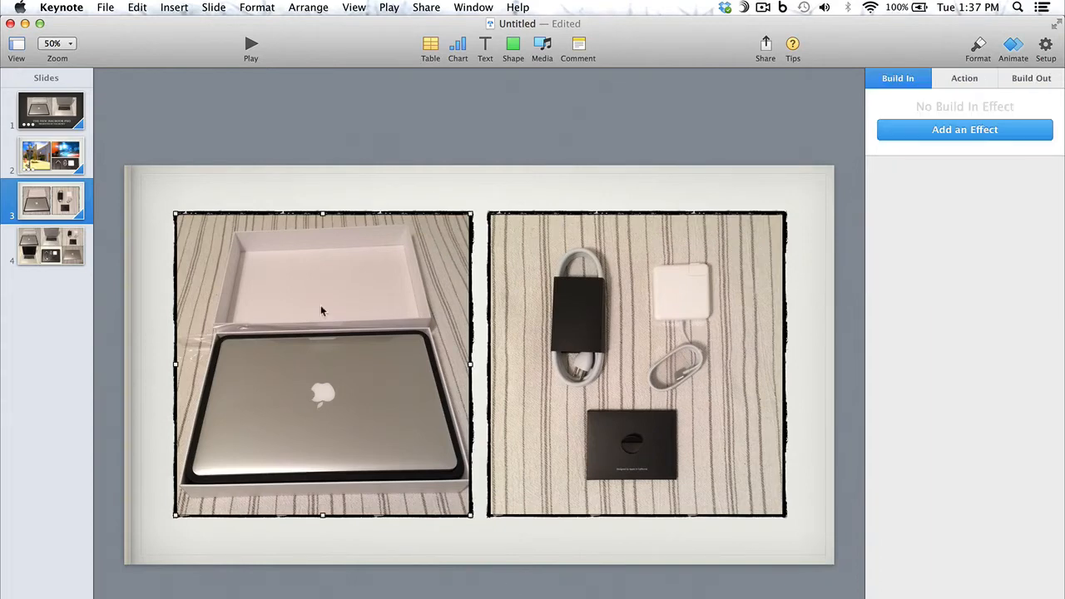
left_click(965, 79)
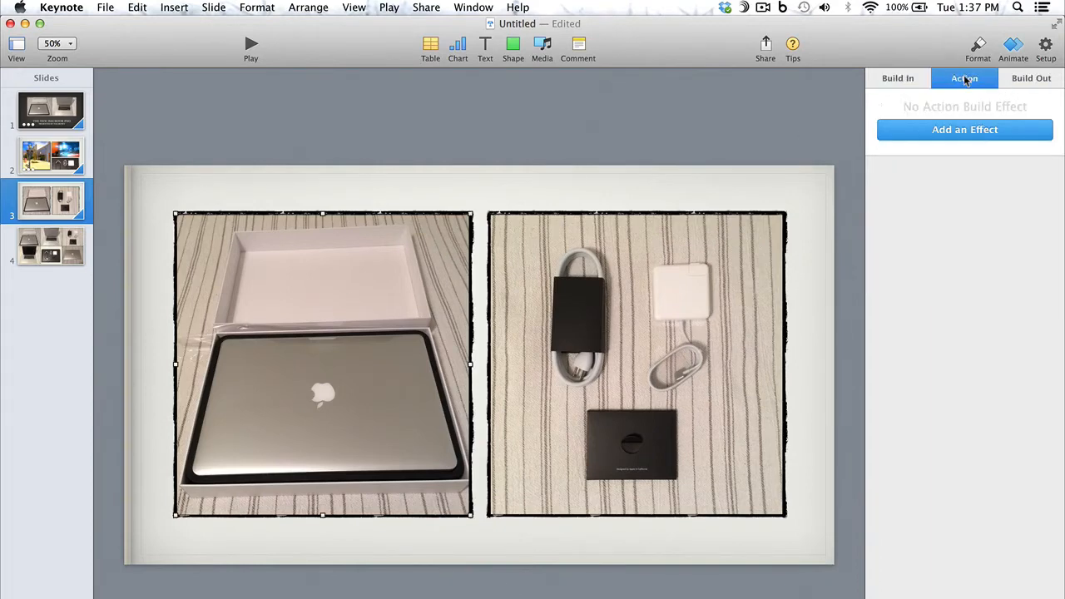
left_click(989, 134)
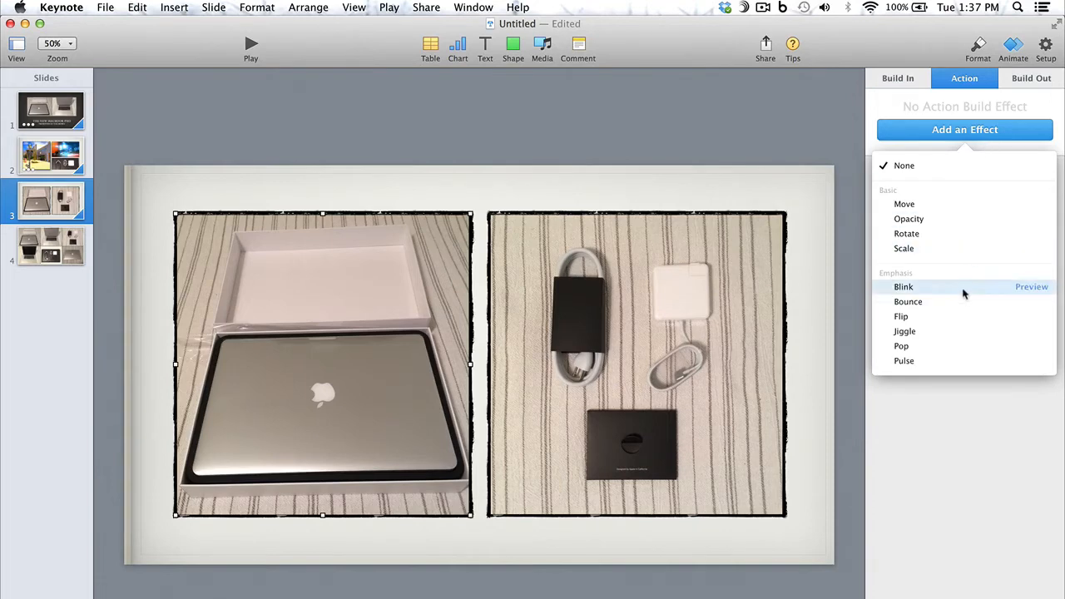
left_click(903, 286)
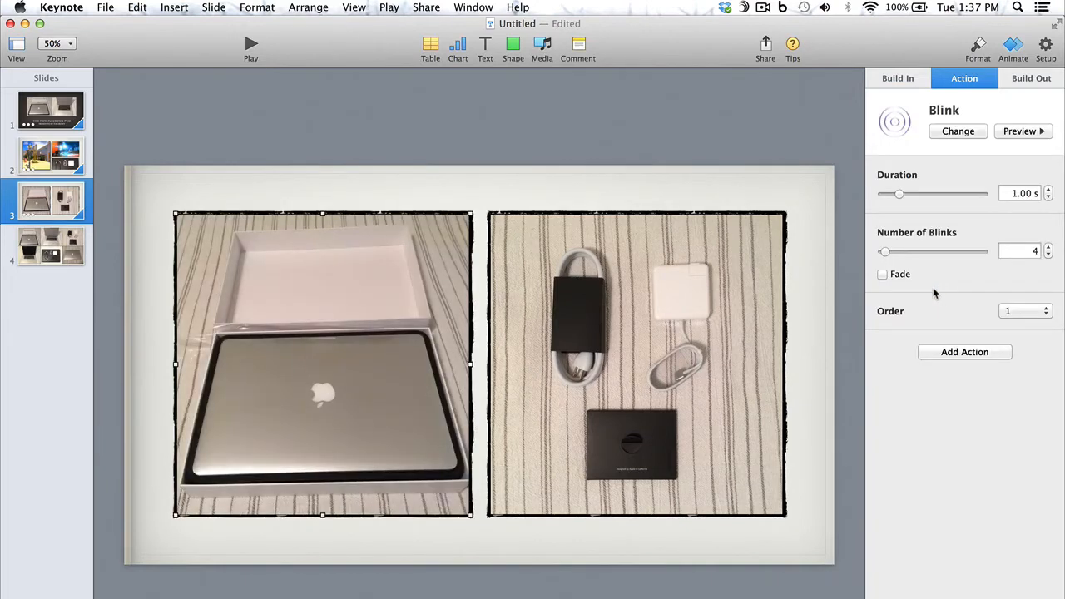
Add a Jiggle action effect to the photo of the accessories on slide 3
left_click(718, 291)
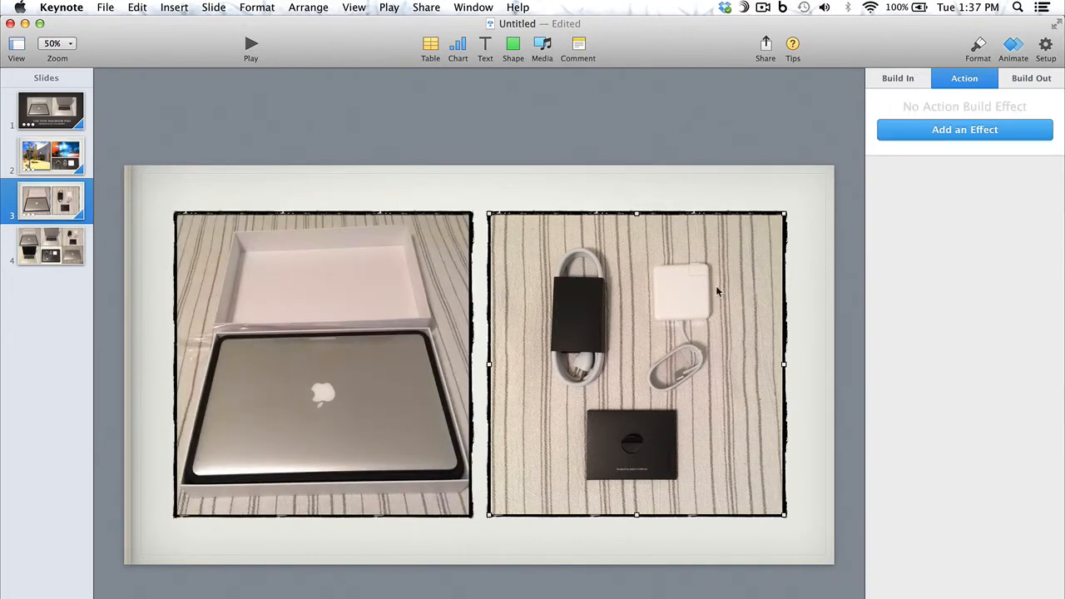
left_click(965, 131)
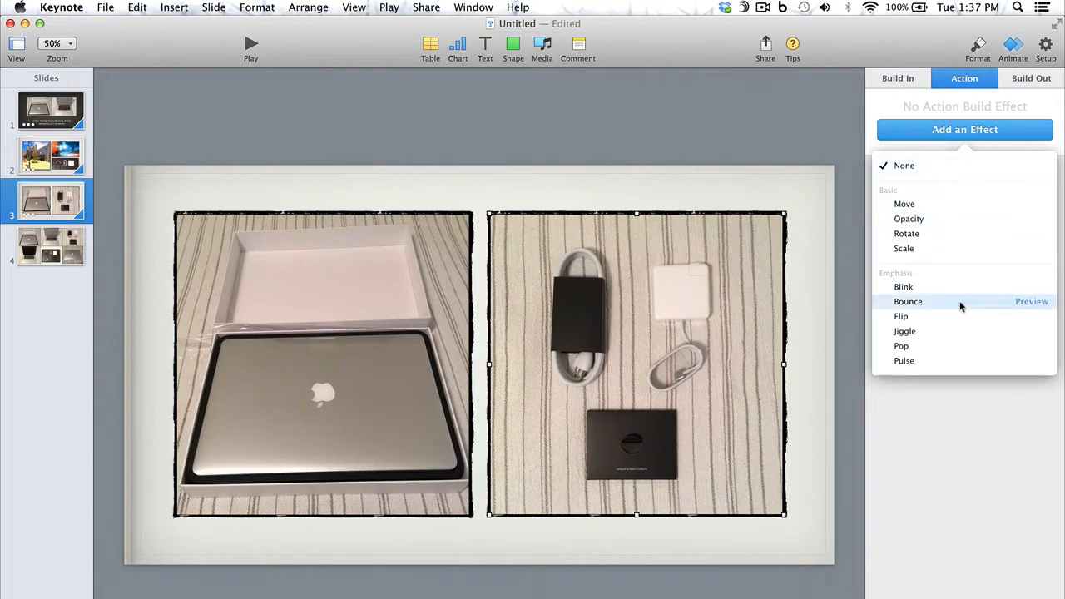
left_click(937, 331)
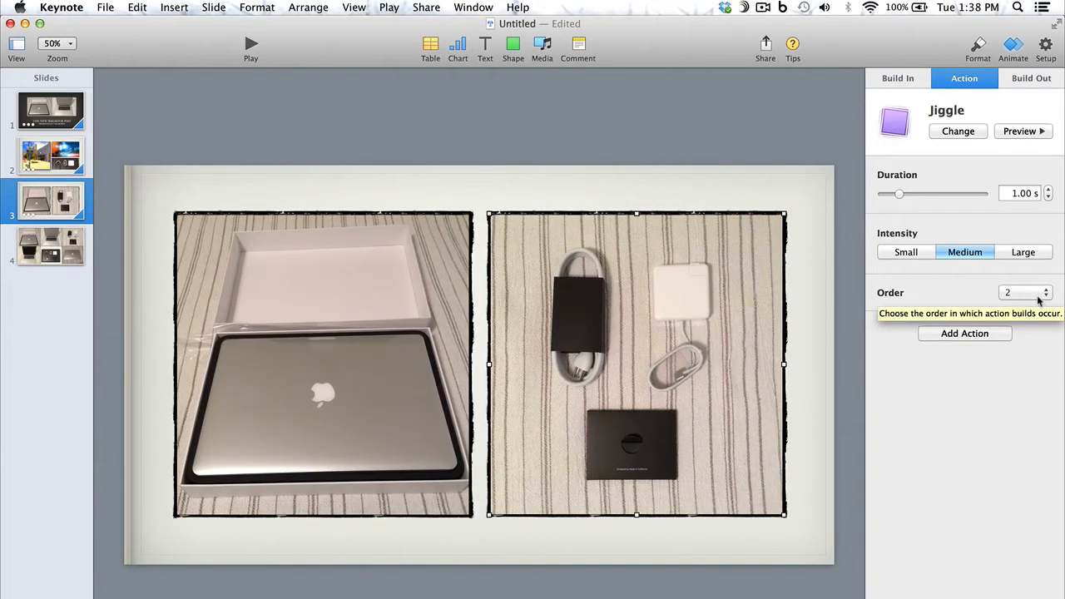
Play the slideshow from slide 3 to review the Blink and Jiggle actions, and exit it
left_click(325, 355)
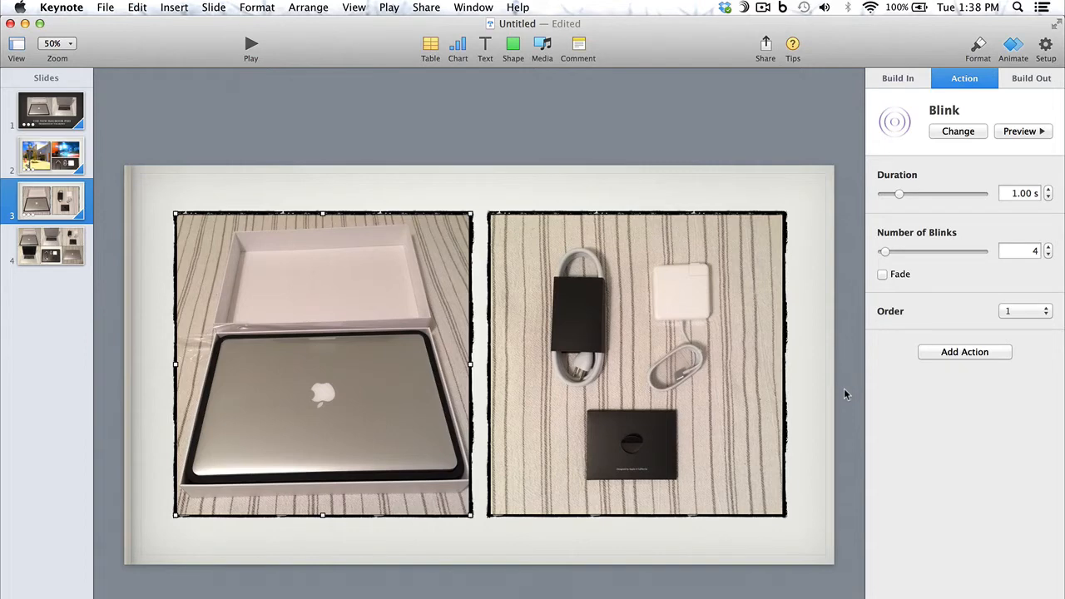
left_click(250, 44)
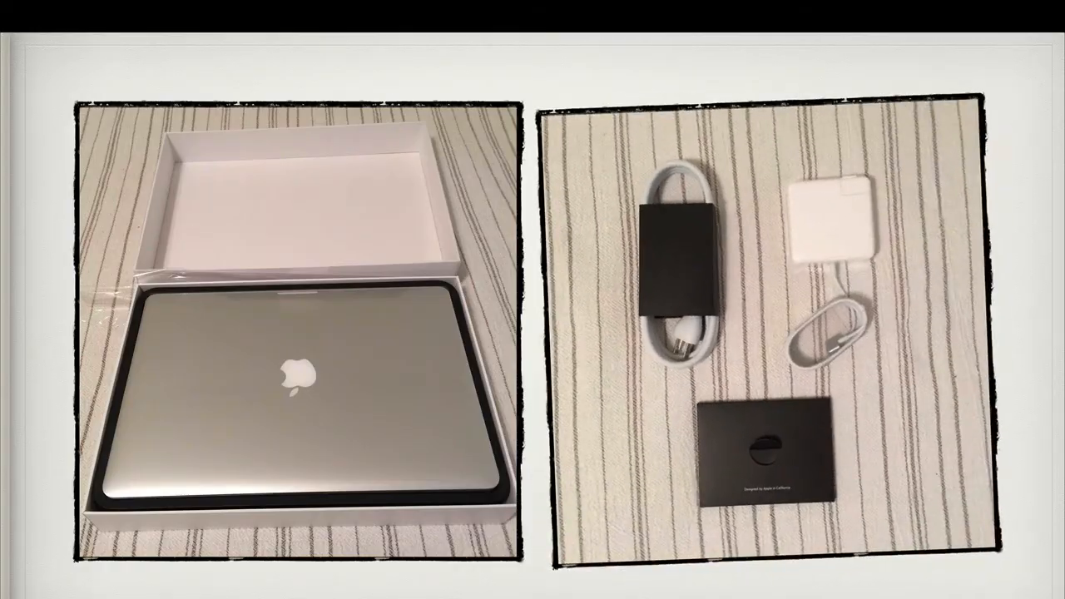
key("Escape")
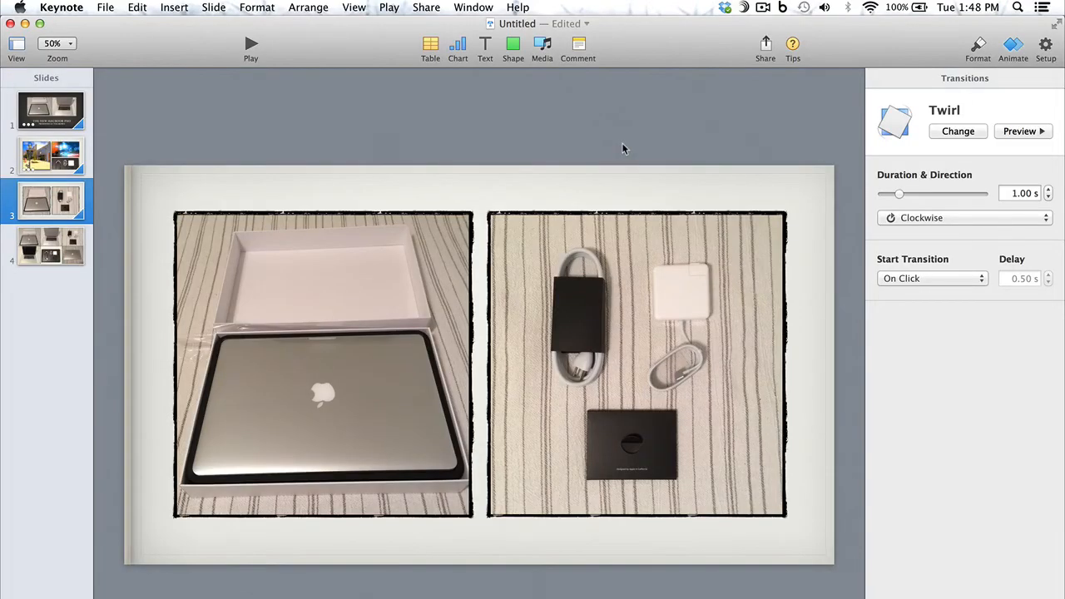
Add a Move action to slide 3's accessories photo that carries it off the slide's right edge, to about X 1923 pt, Y 132 pt
left_click(697, 305)
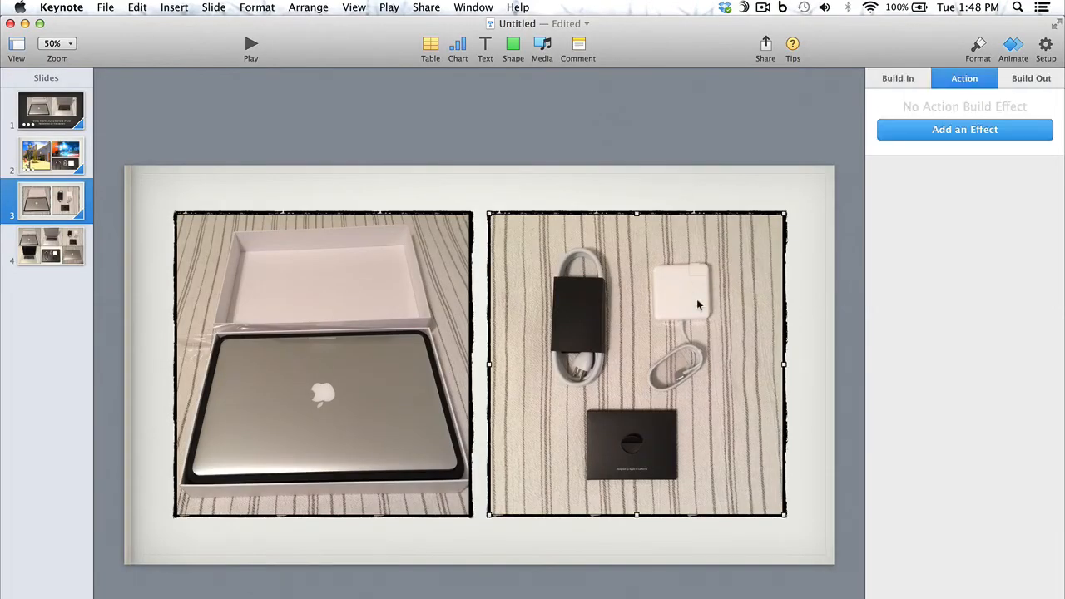
left_click(984, 133)
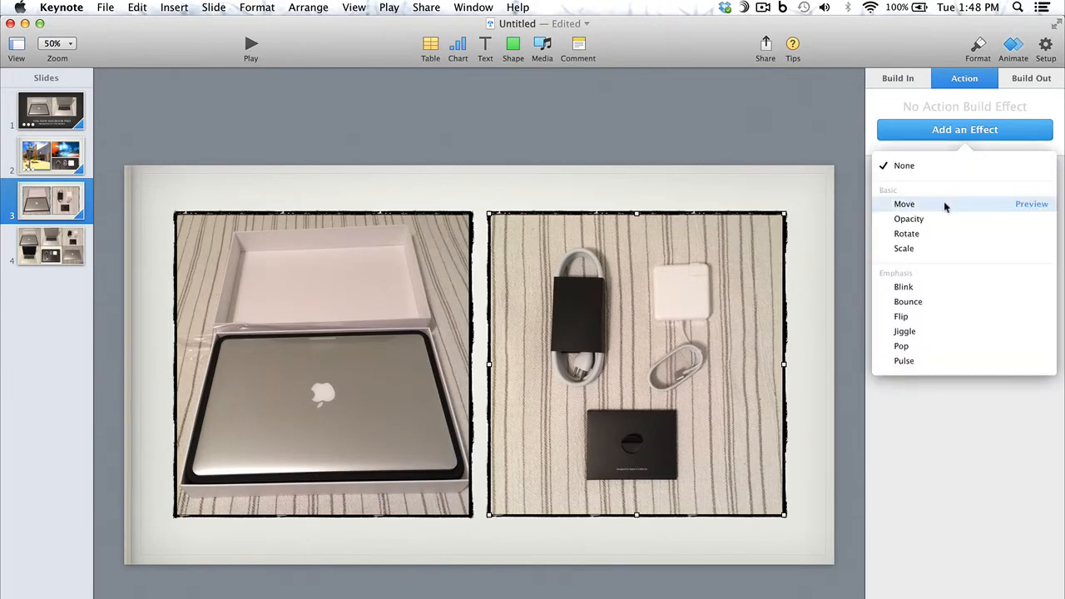
left_click(903, 203)
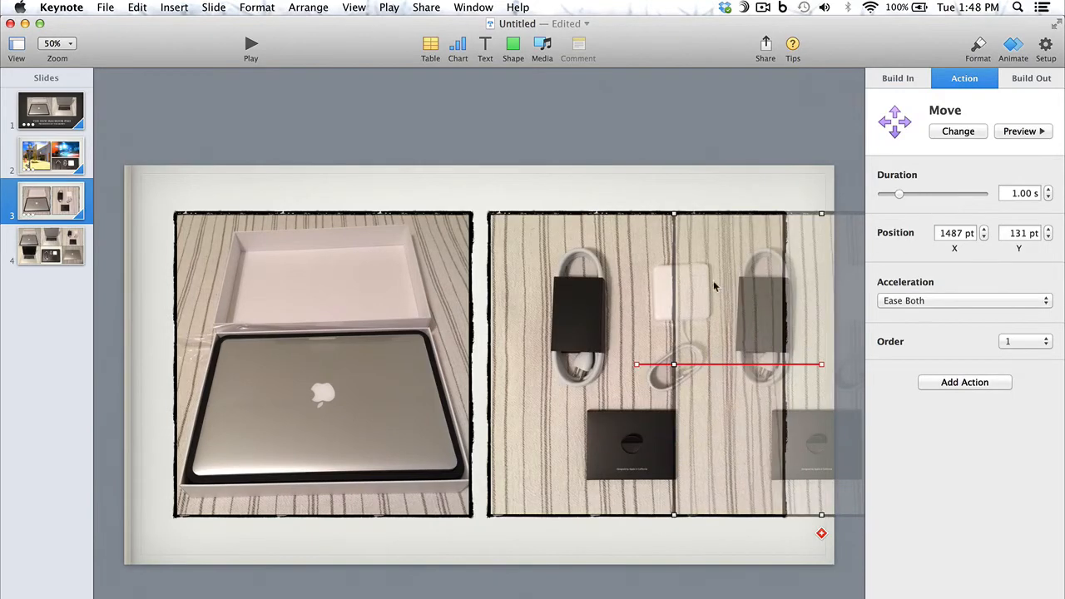
left_click_drag(714, 286, 876, 288)
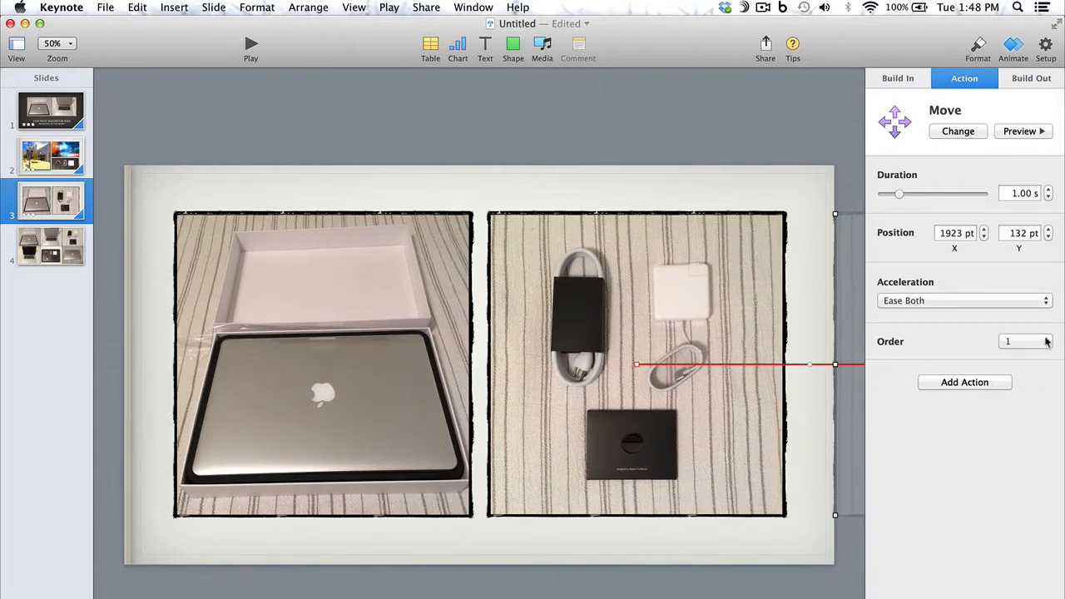
Add a Move action to slide 3's boxed MacBook photo, ending over the accessories photo's place at X 987 pt, Y 131 pt
left_click(332, 330)
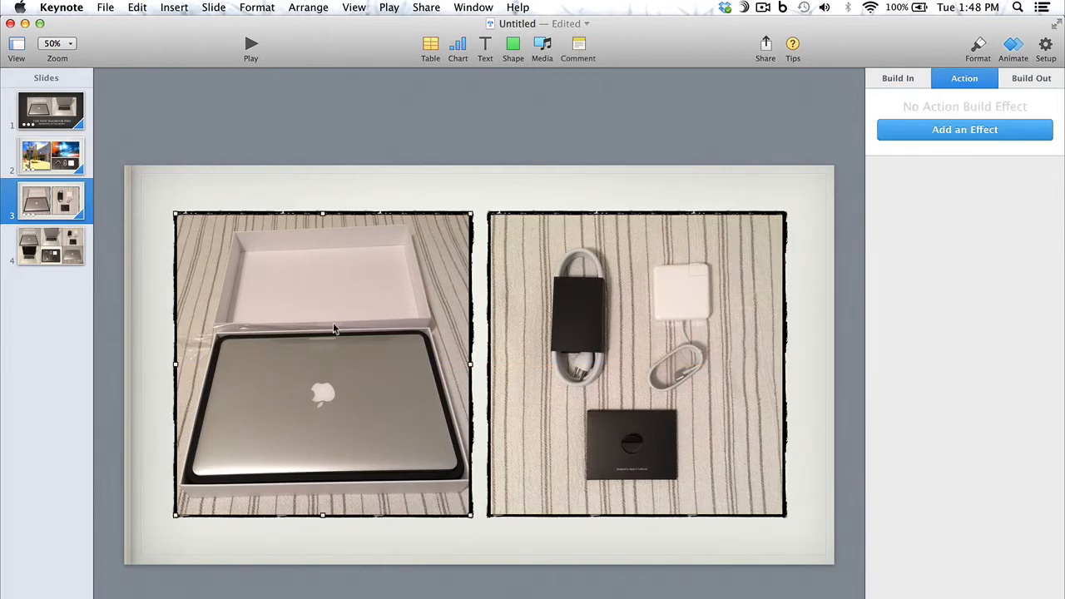
left_click(987, 128)
left_click(933, 203)
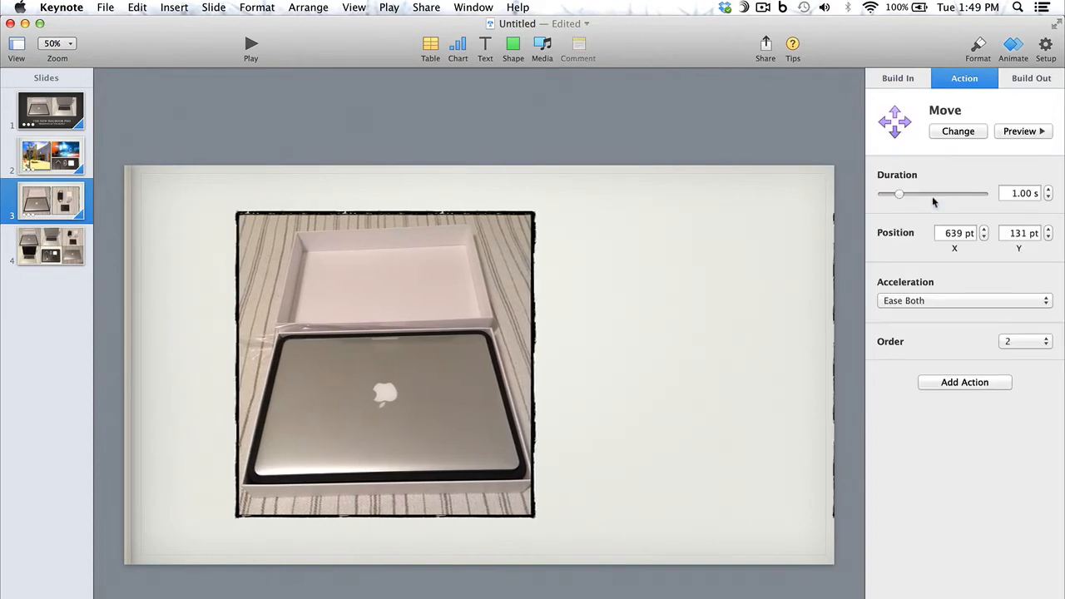
left_click_drag(524, 331, 652, 332)
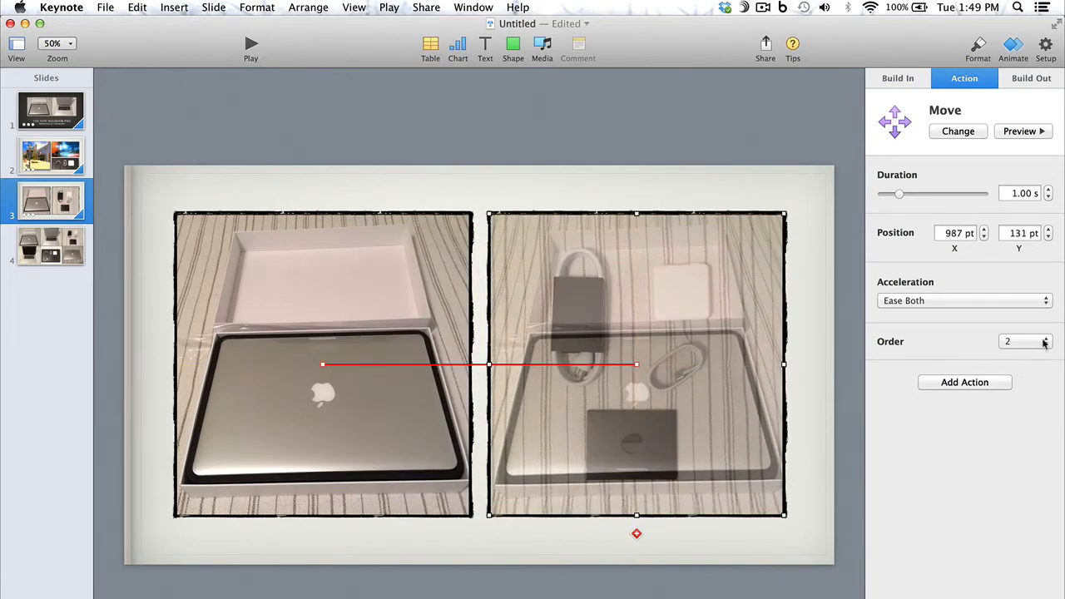
Play the slideshow from slide 3 to review both Move actions, and exit it
left_click(275, 579)
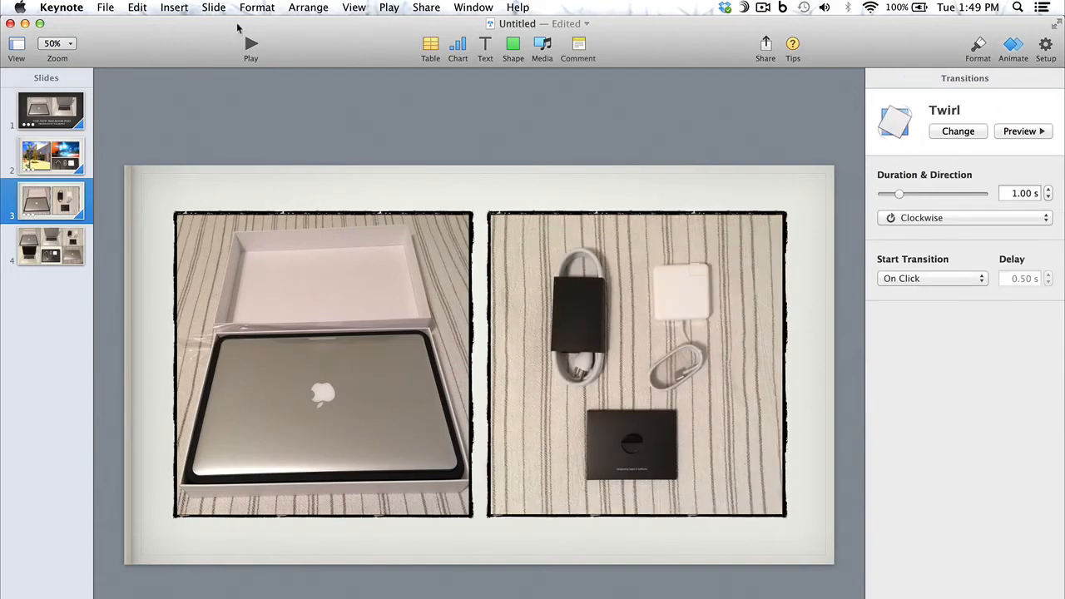
left_click(250, 46)
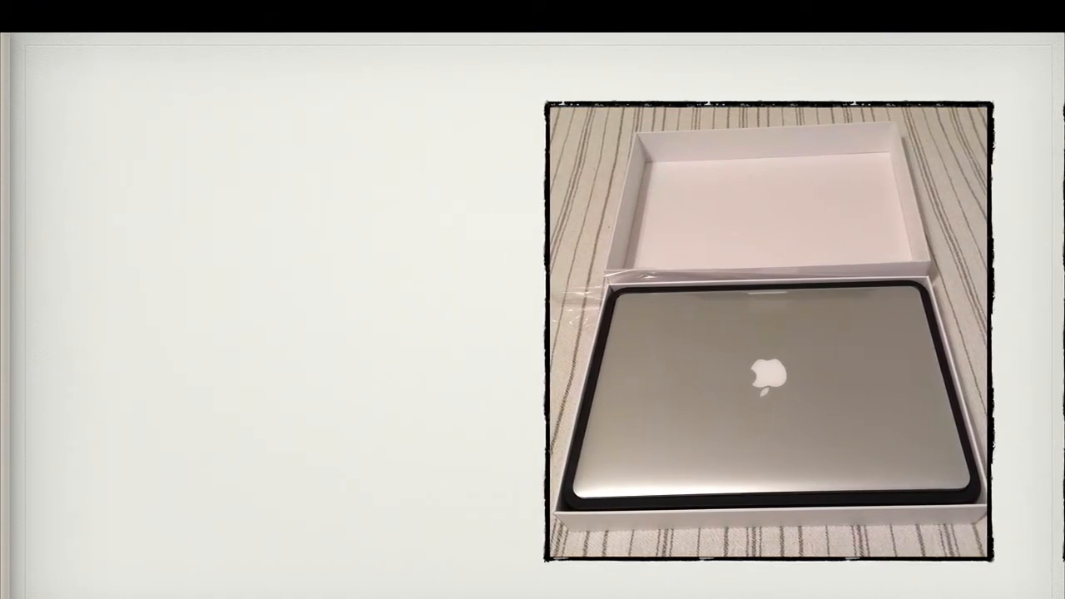
key("Escape")
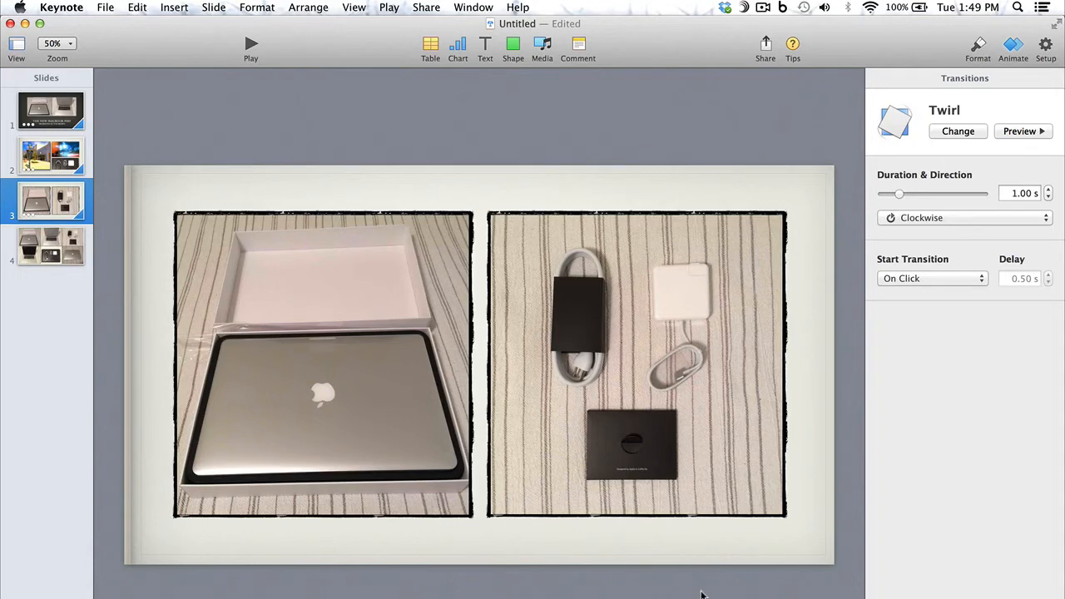
Paste the copied dark photo of cables and adapter onto slide 3 and place it exactly over the boxed MacBook photo
key("super+v")
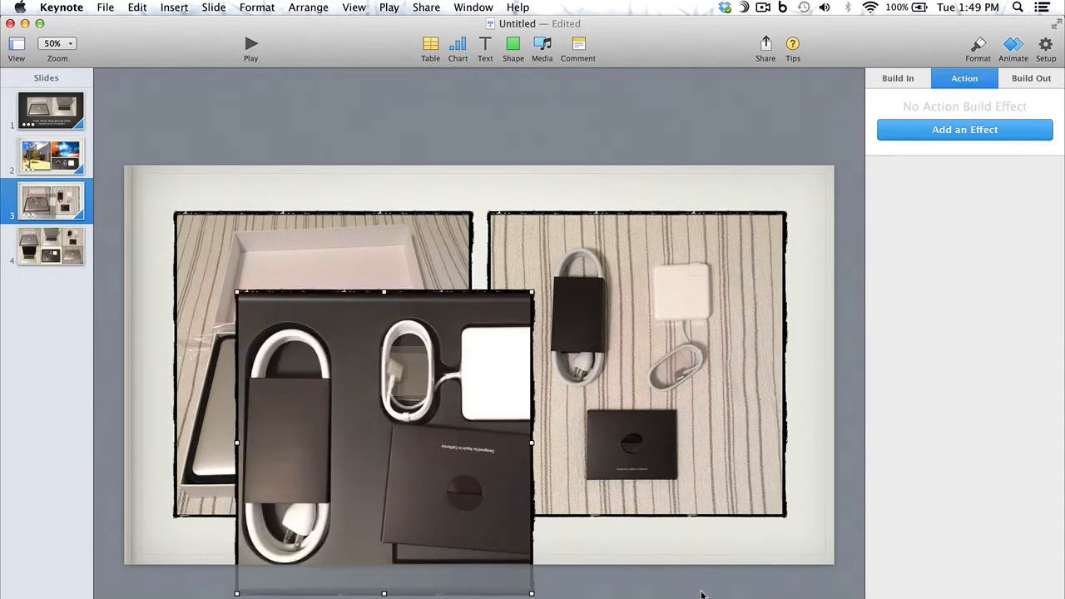
left_click_drag(436, 469, 371, 384)
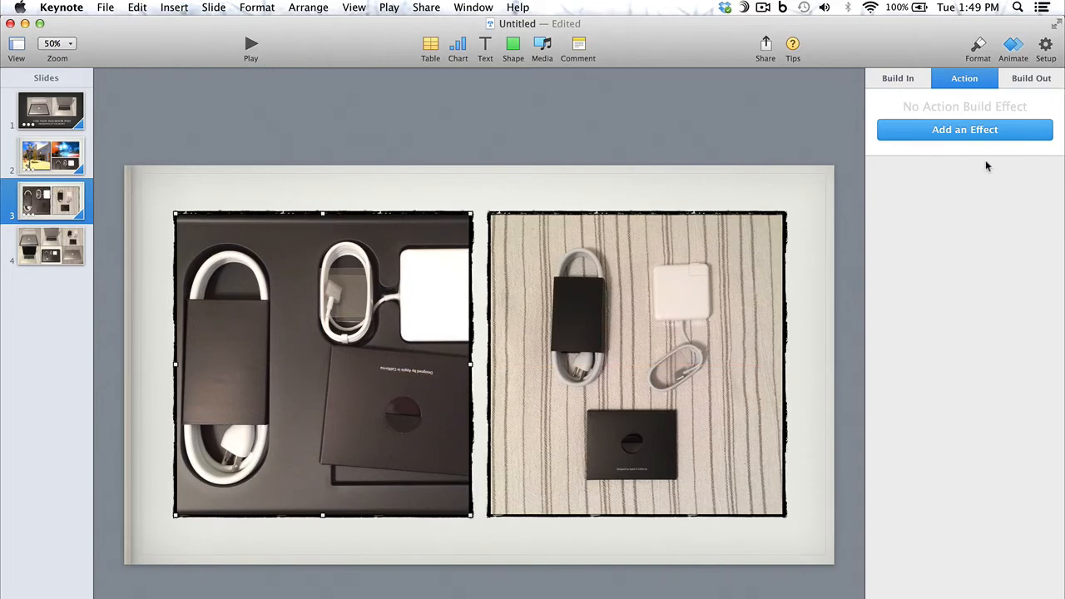
Add a Move In build-in effect to the pasted photo on slide 3, and play the slideshow
left_click(904, 80)
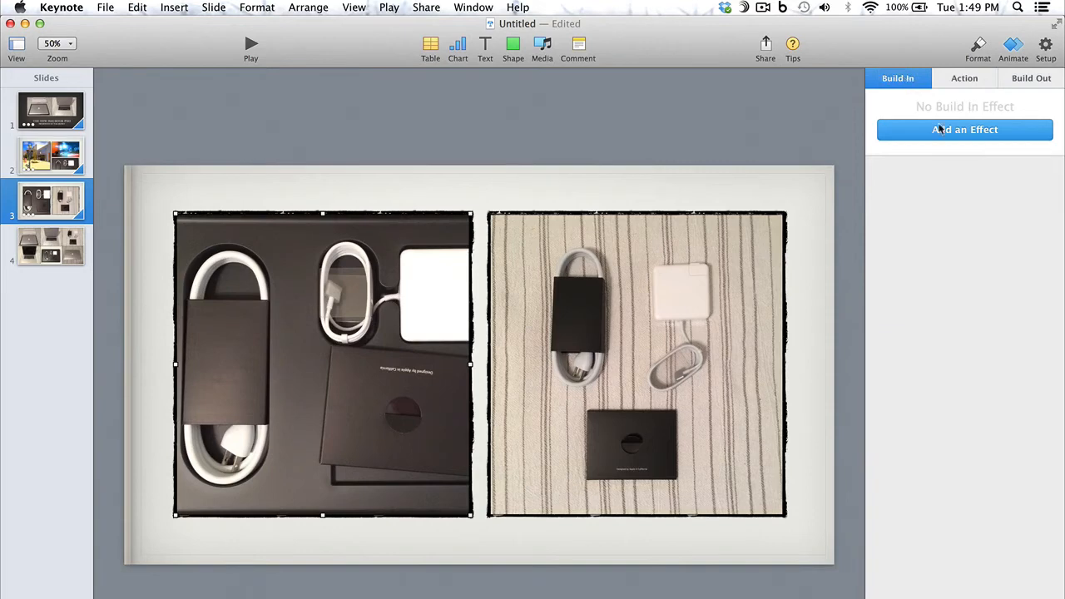
left_click(975, 136)
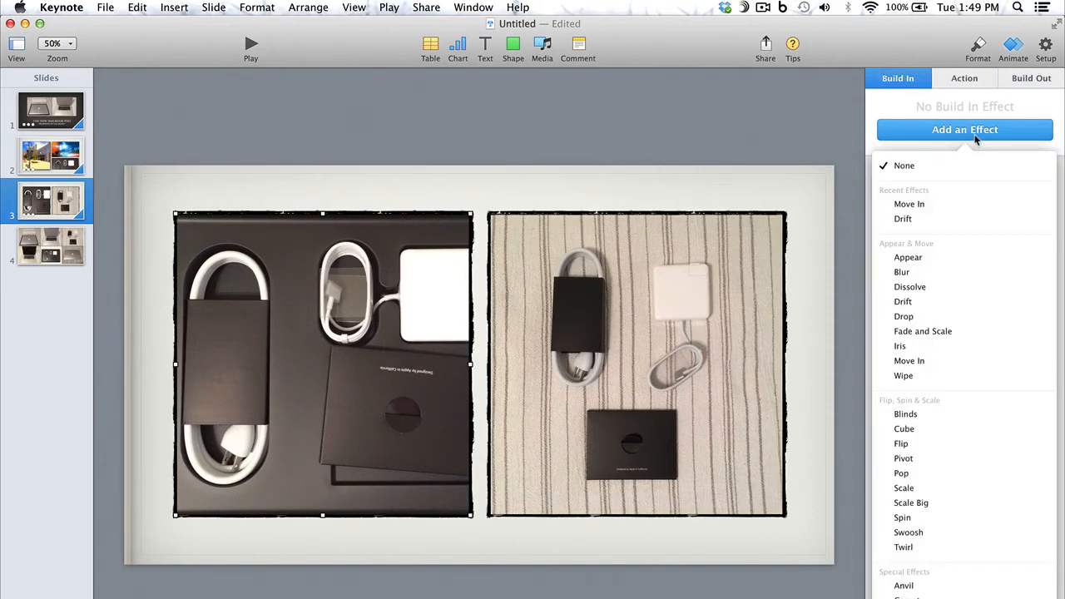
left_click(954, 203)
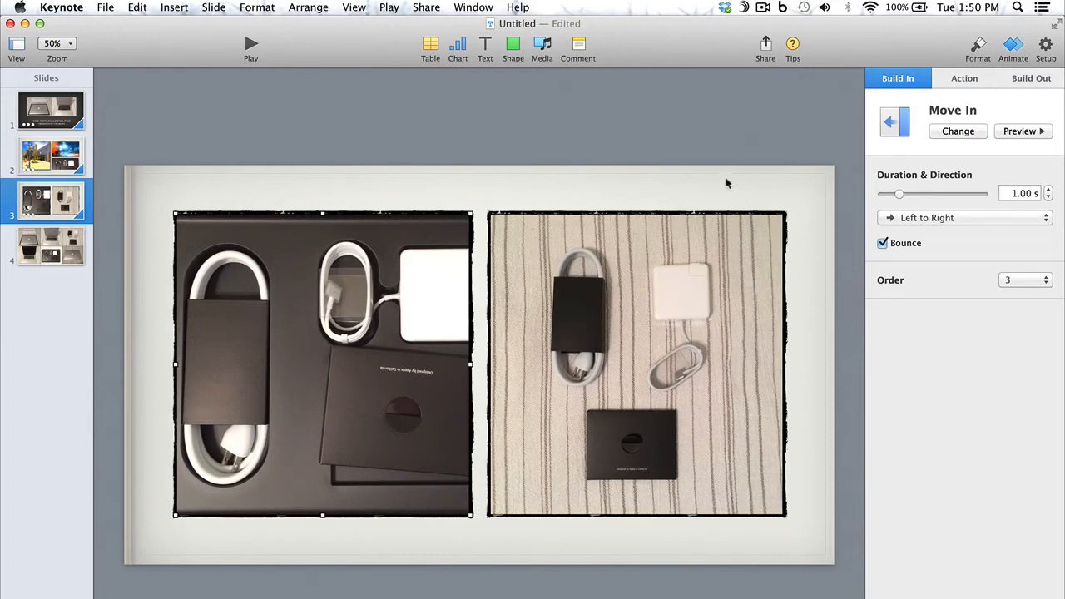
left_click(252, 46)
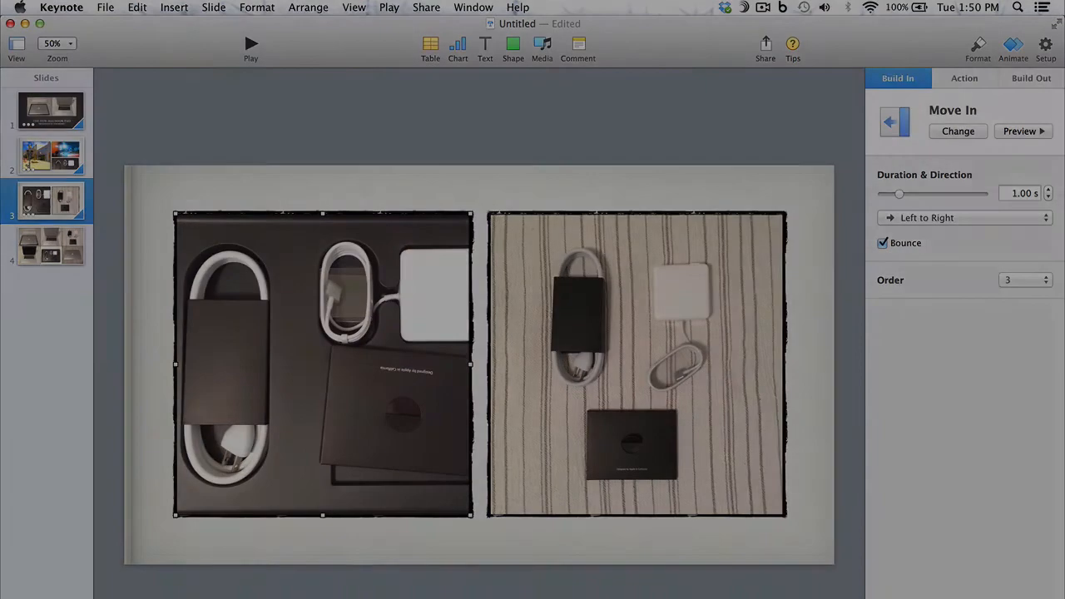
Advance through all of slide 3's Move actions and the Move In build in the running slideshow
key("Right")
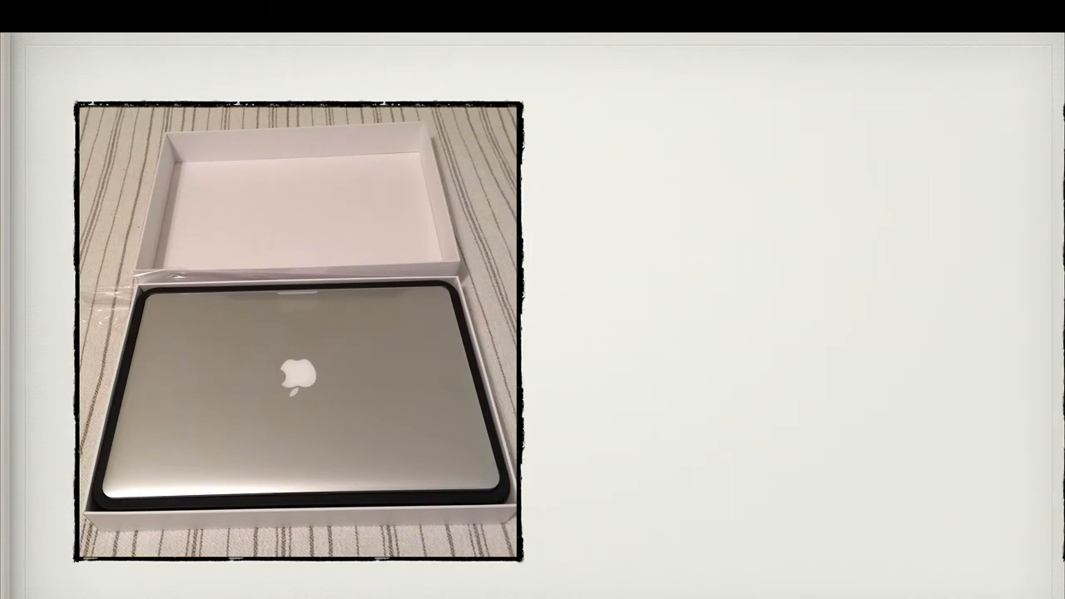
key("Right")
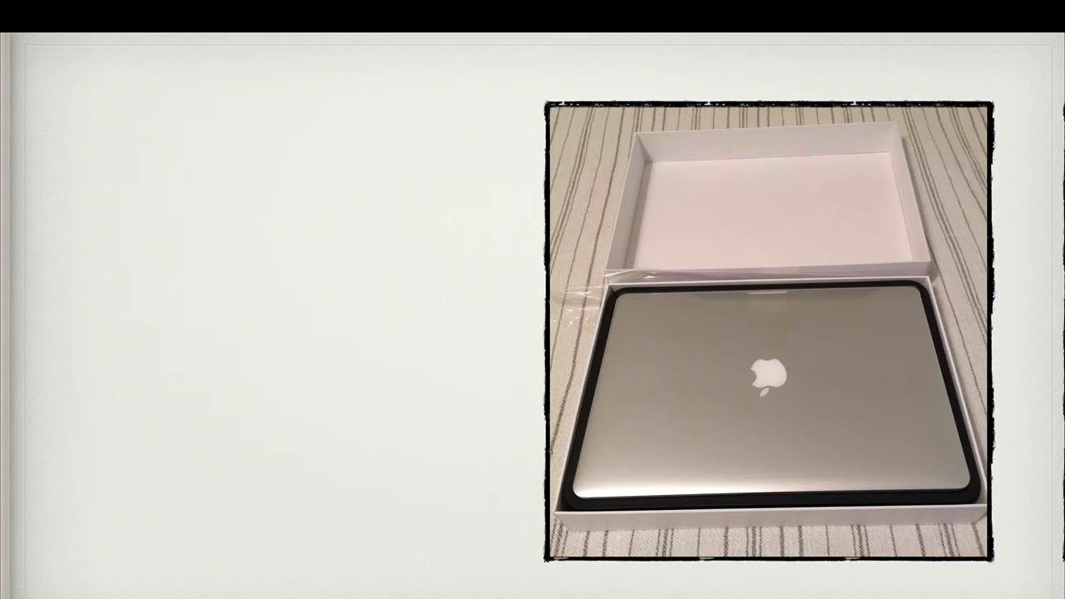
key("Right")
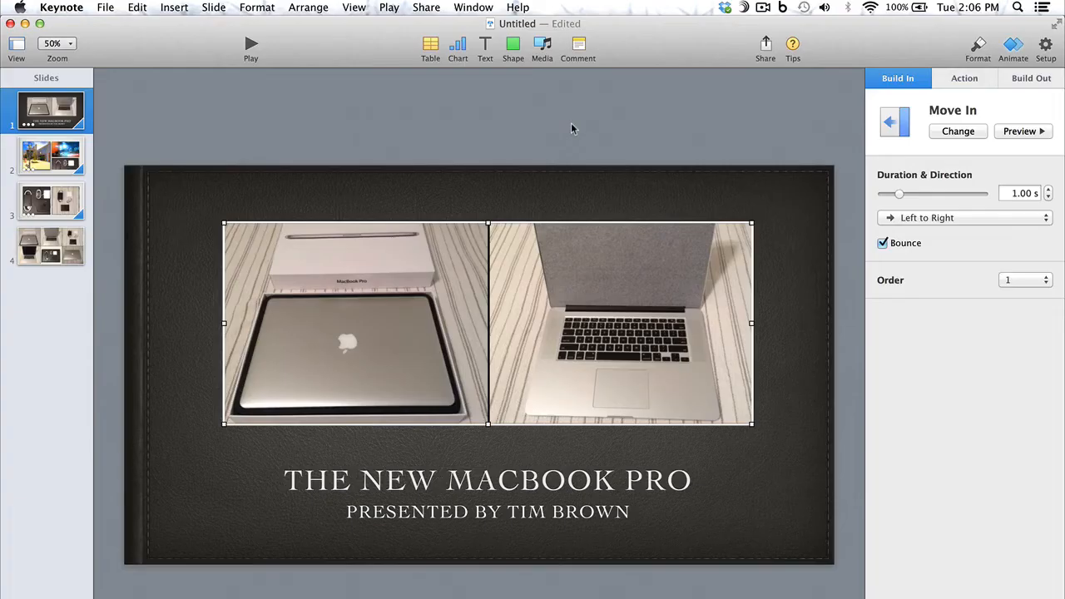
Look over the document's presentation and audio settings, and open the slideshow recording view from slide 1
left_click(1045, 48)
left_click(909, 83)
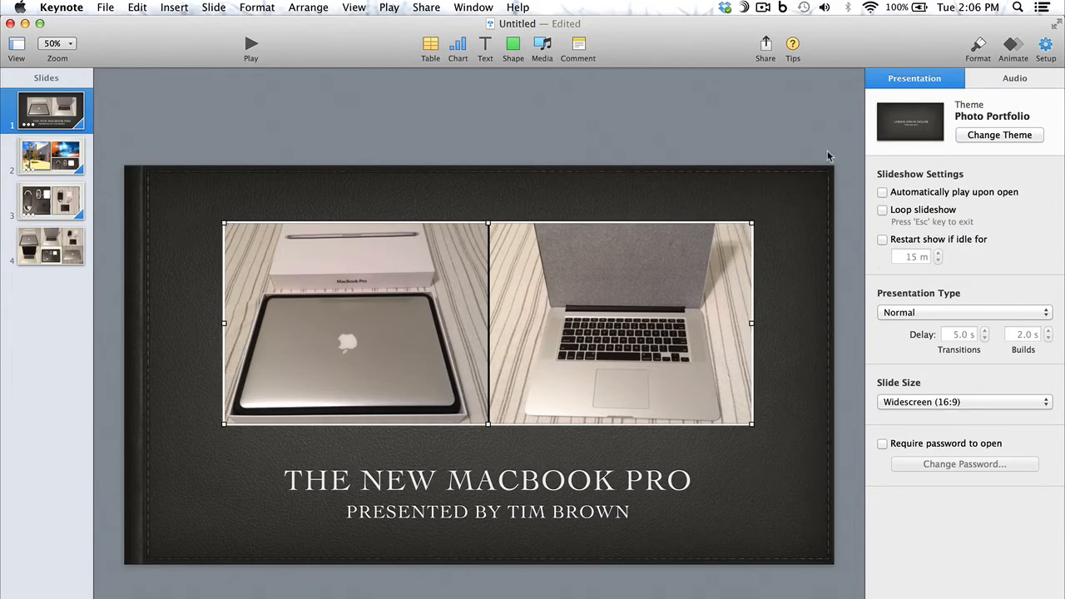
left_click(1031, 81)
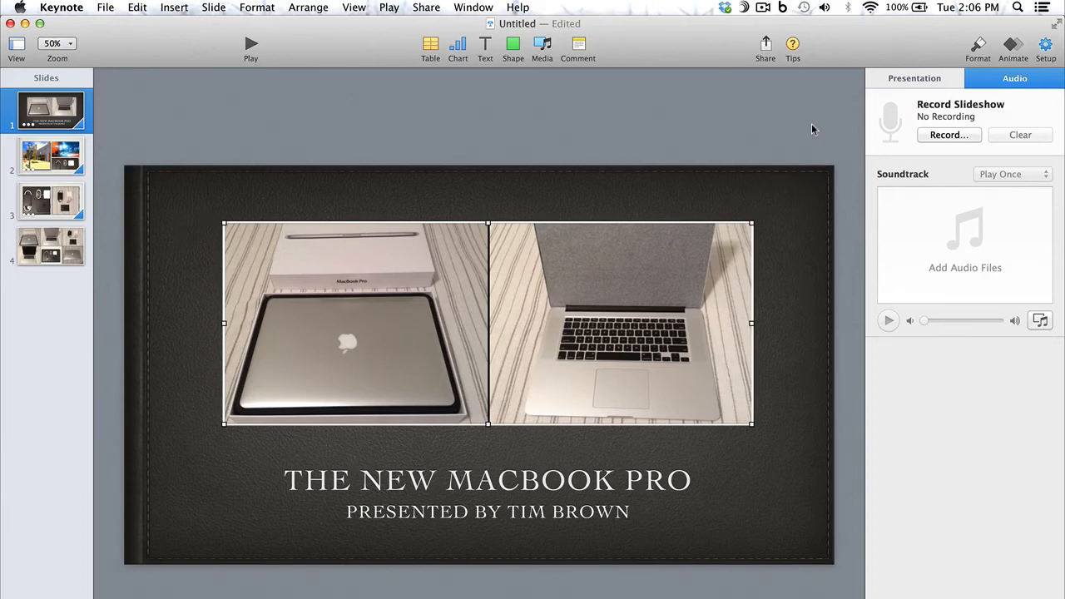
left_click(961, 138)
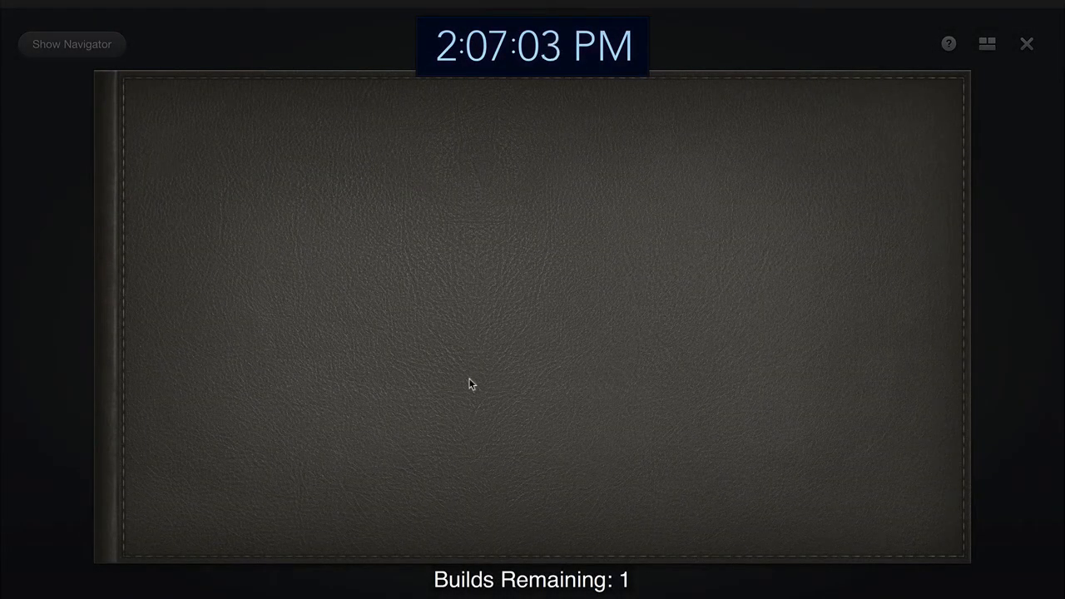
Try showing Next Slide and Presenter Notes in the presenter display, and turn both off again
left_click(989, 46)
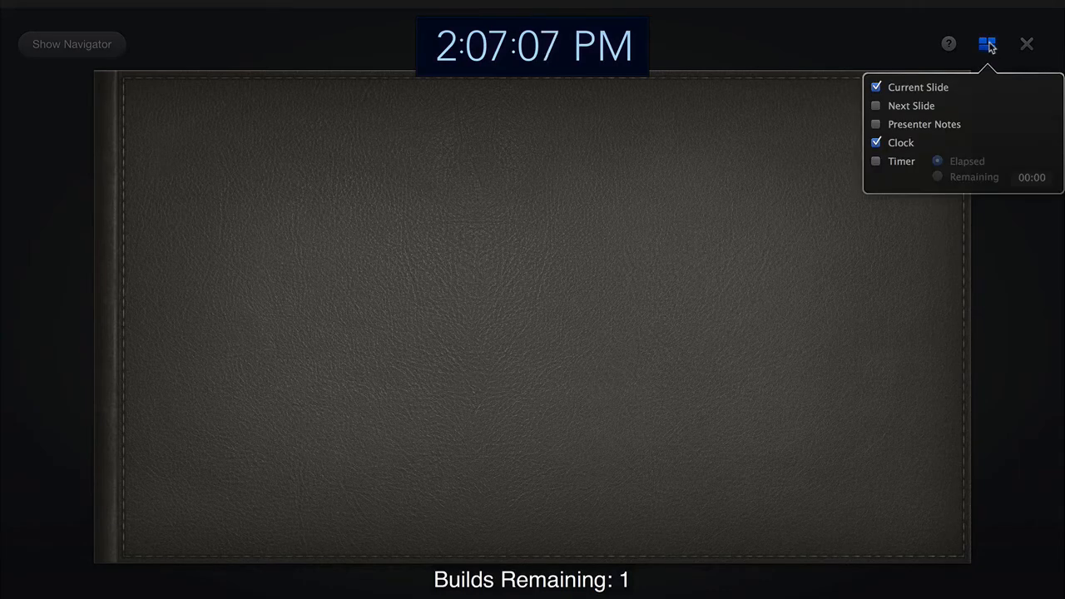
left_click(875, 108)
left_click(877, 125)
left_click(878, 126)
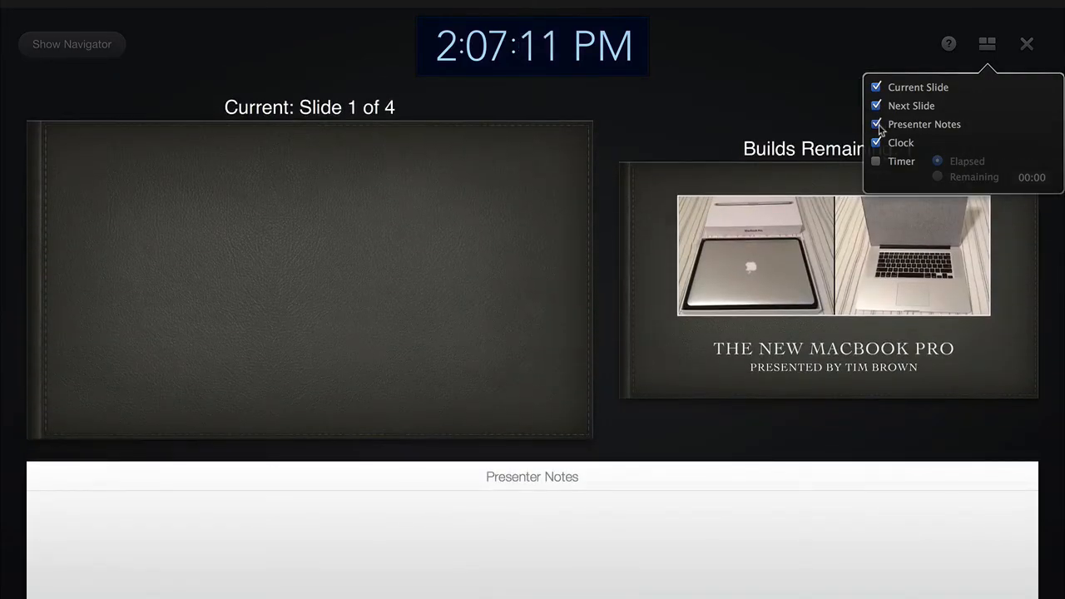
left_click(878, 107)
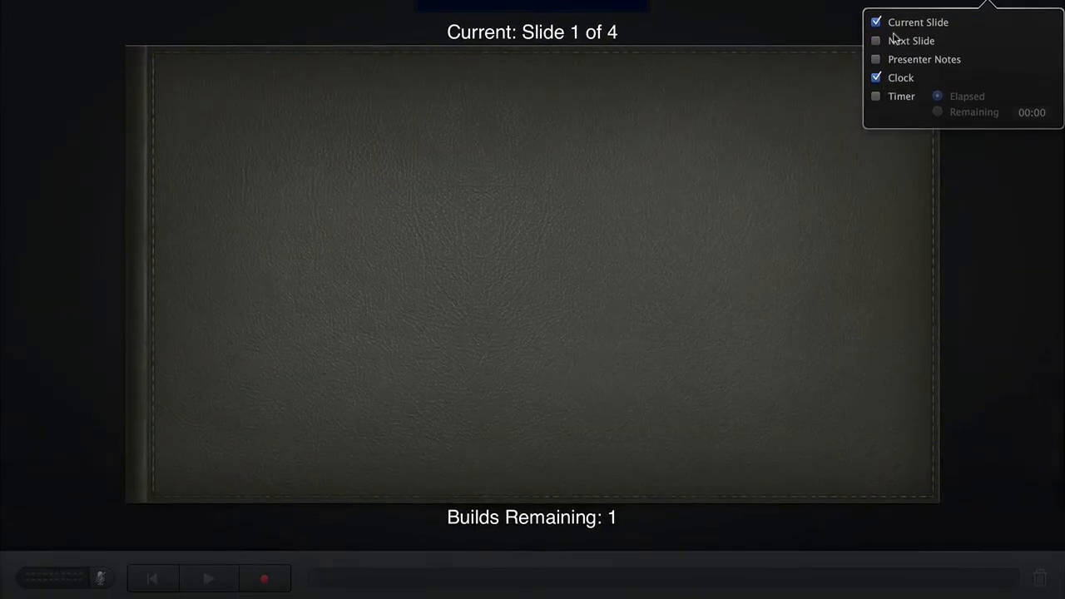
left_click(987, 35)
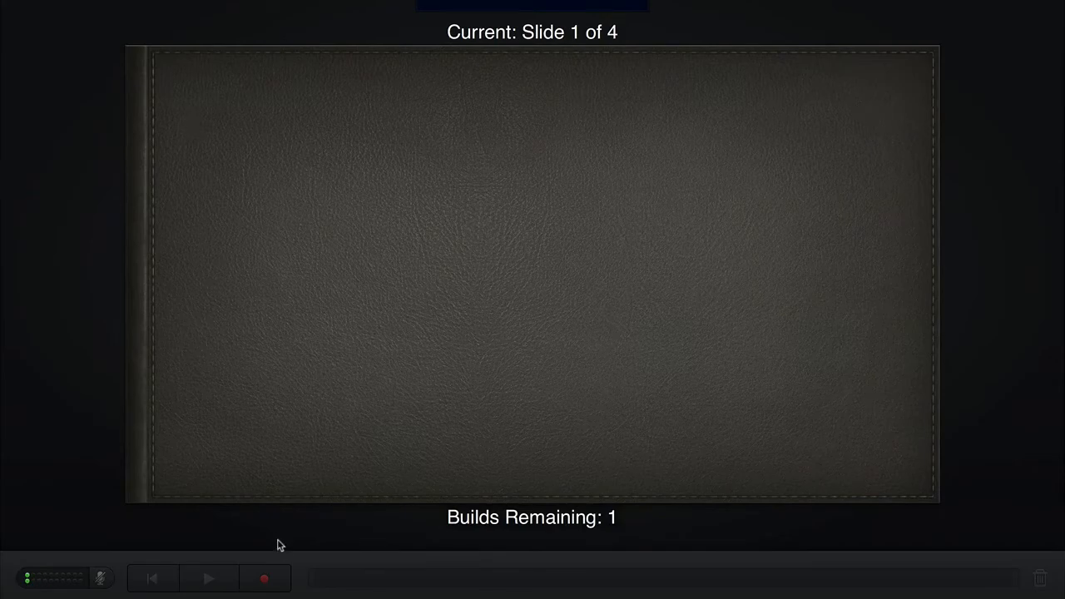
Record the slideshow while advancing through every build and transition from slide 1 to slide 4, and end the recording
left_click(265, 580)
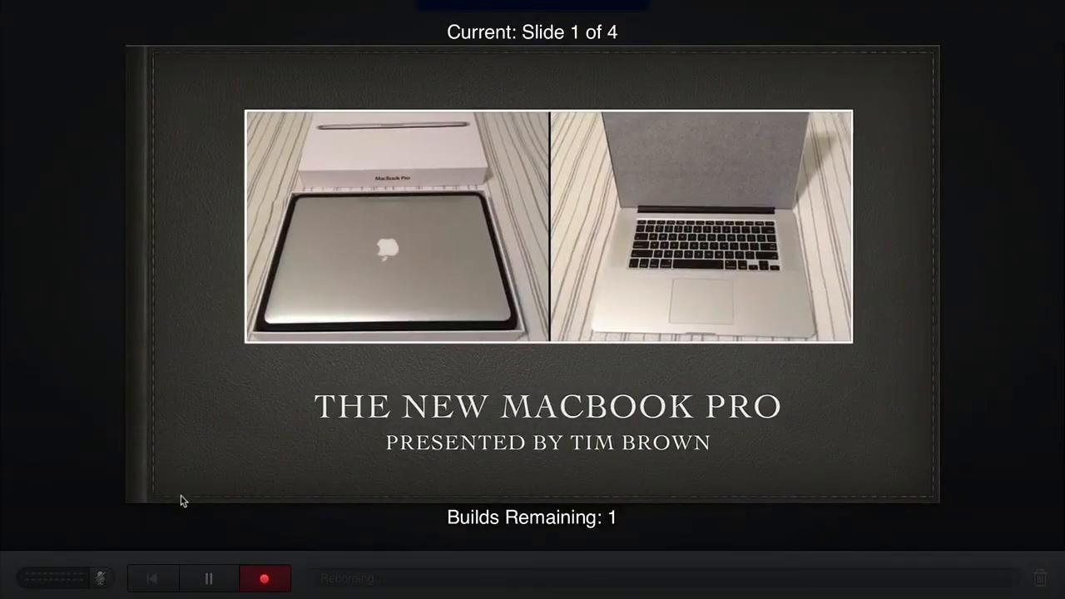
key("Right")
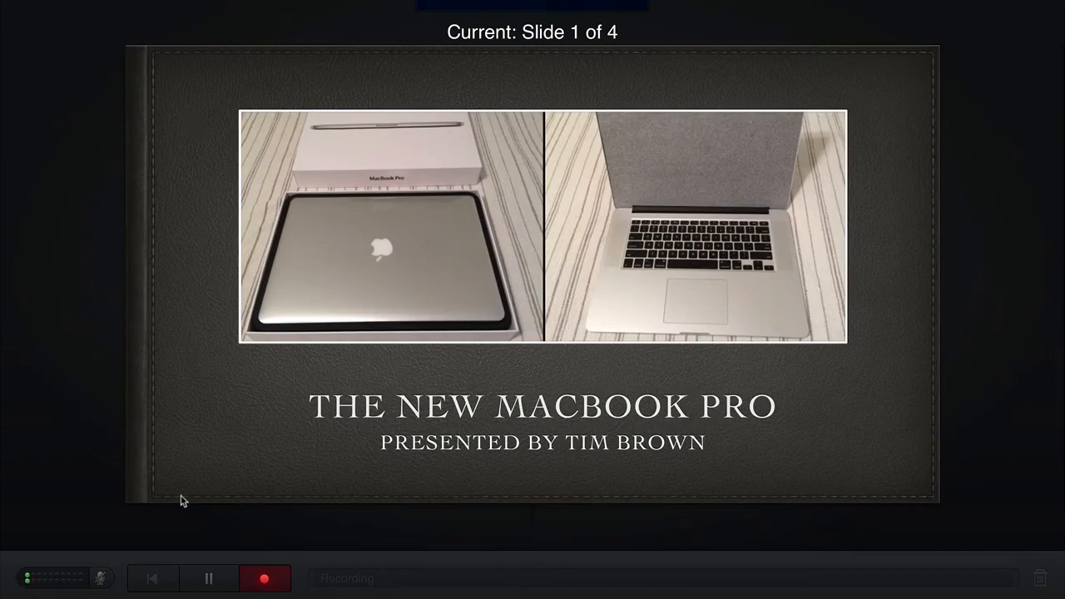
key("Right")
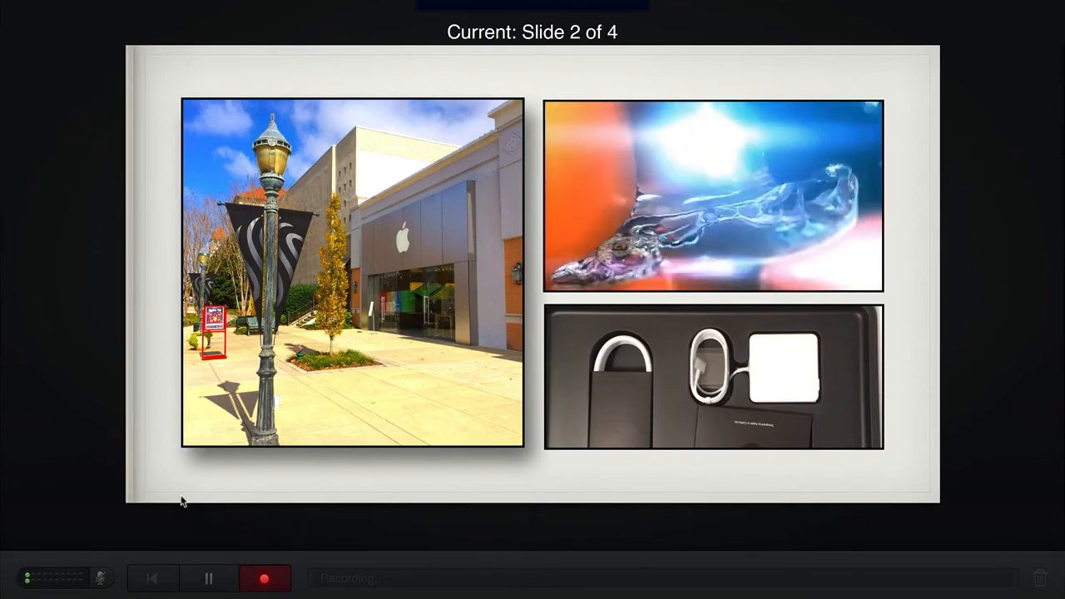
key("Right")
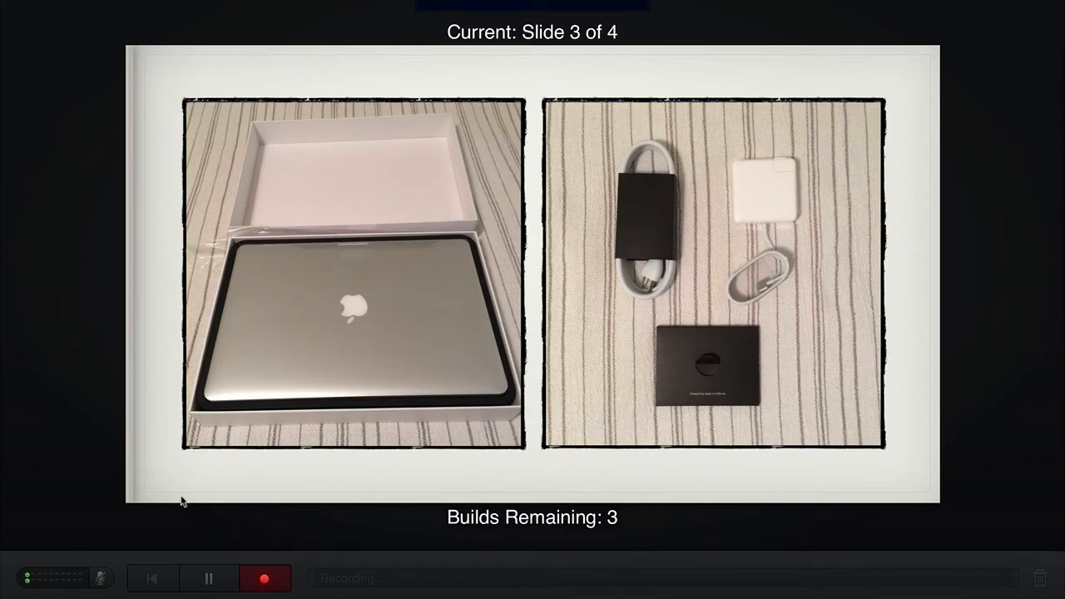
key("Right")
key("Right")
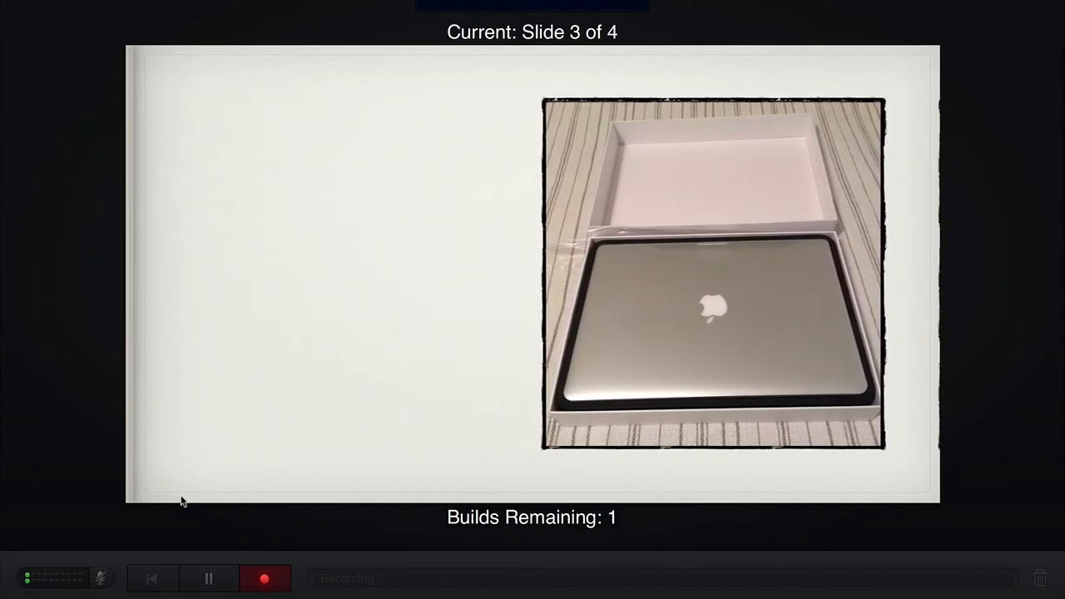
key("Right")
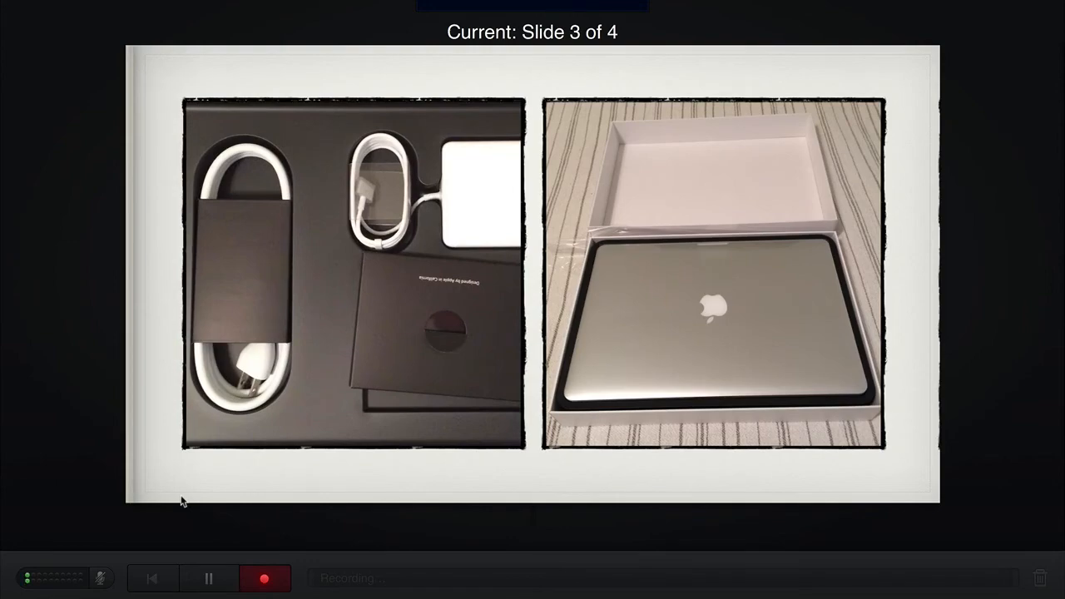
key("Right")
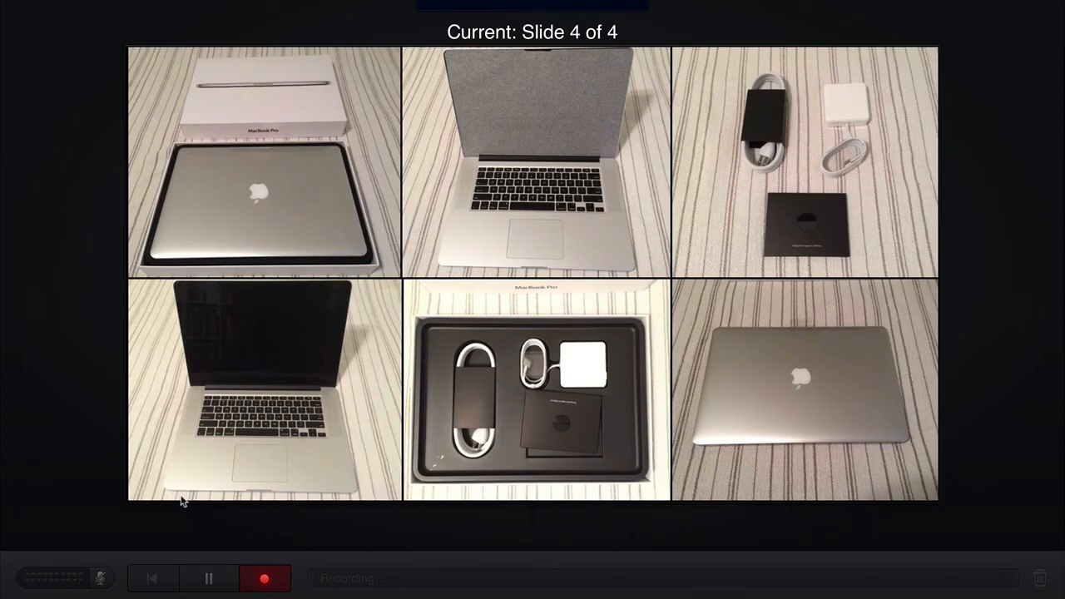
key("Escape")
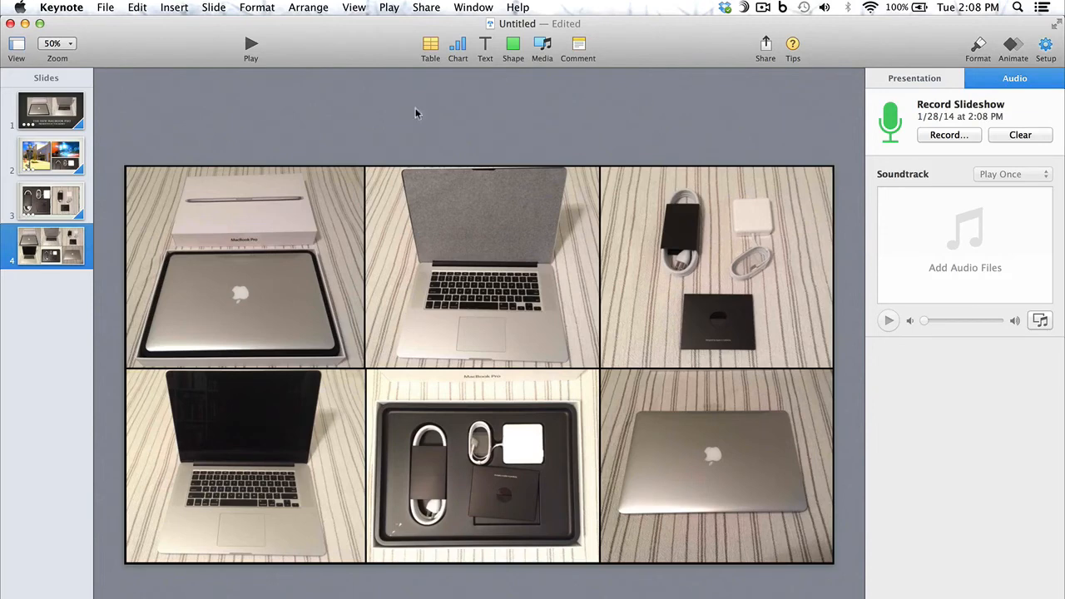
Go back to slide 2 and try to clear the slideshow recording
key("Up")
key("Up")
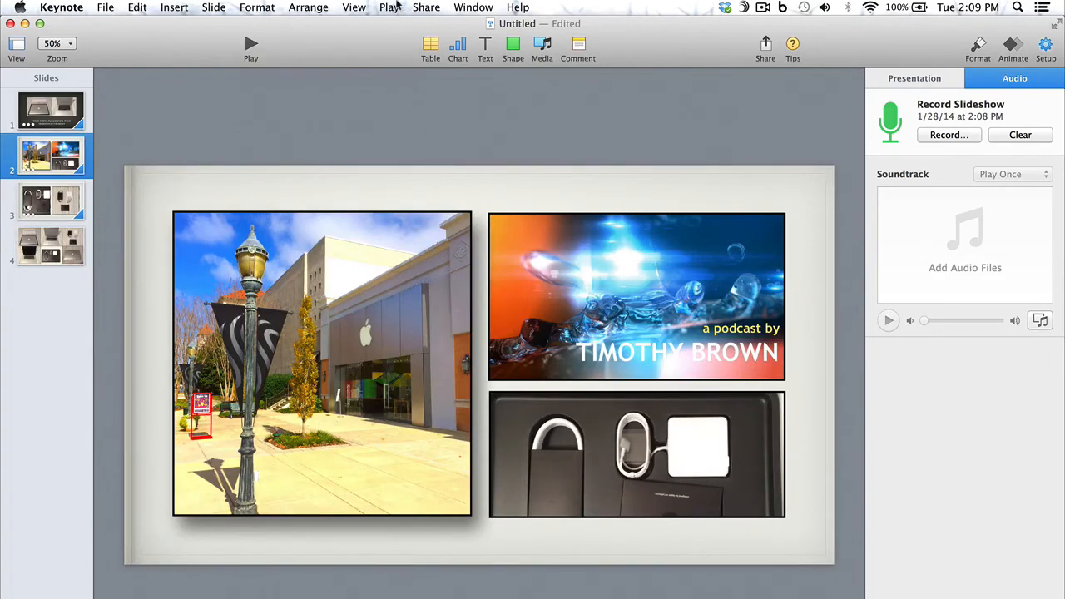
left_click(391, 7)
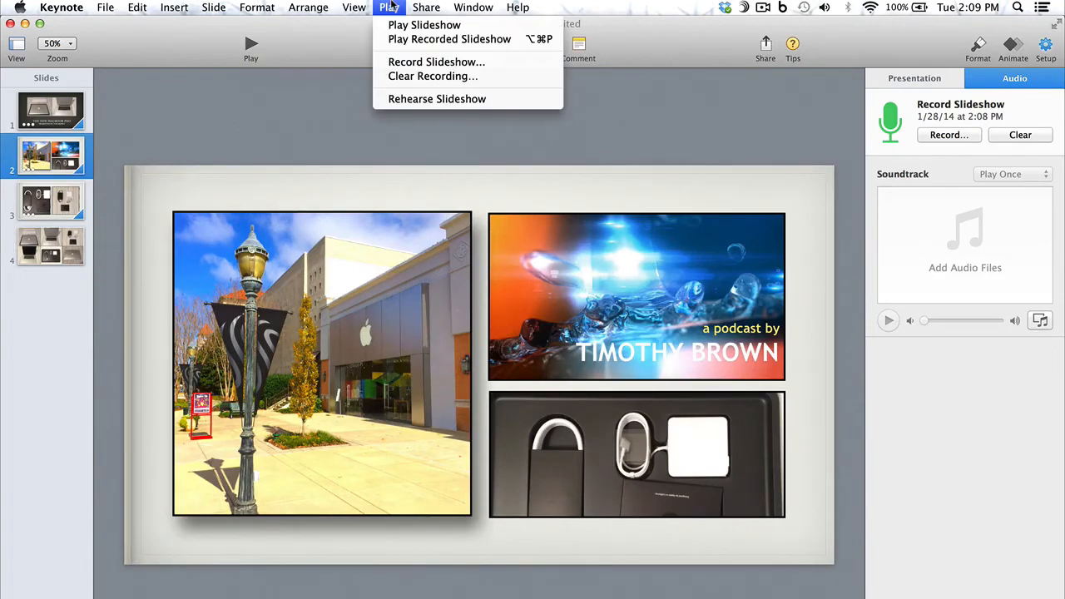
left_click(411, 78)
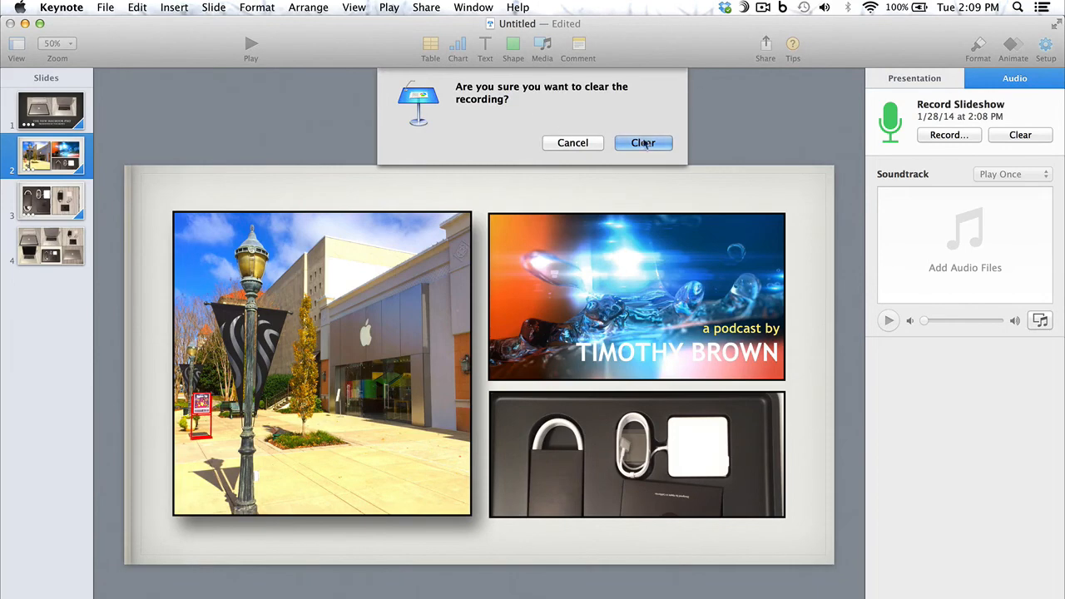
left_click(645, 143)
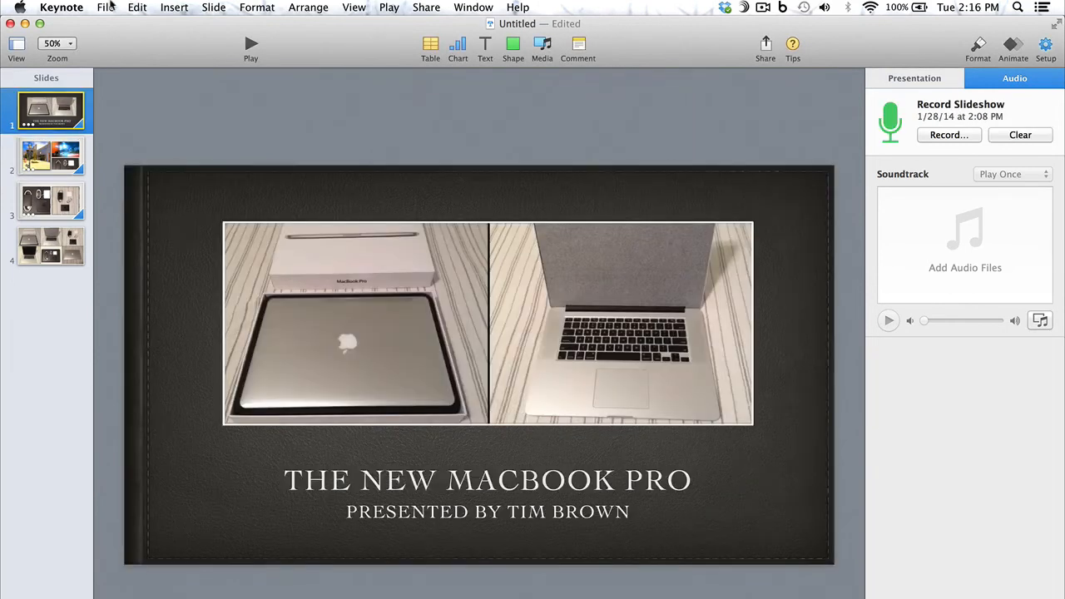
Export the recorded presentation as a QuickTime movie named MacbookPro, and play the exported movie
left_click(107, 7)
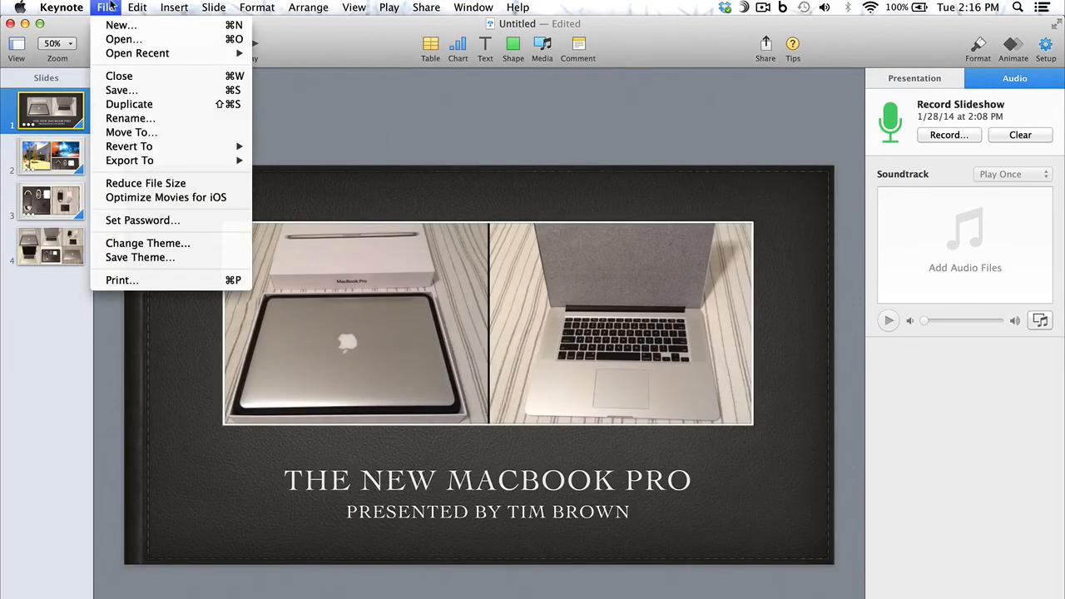
mouse_move(133, 166)
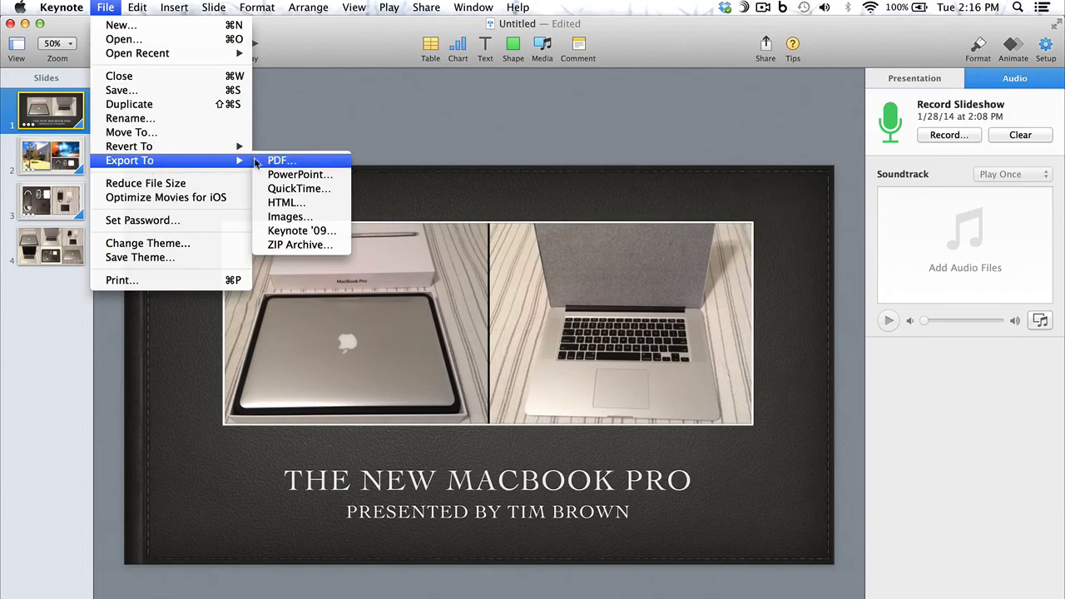
left_click(280, 191)
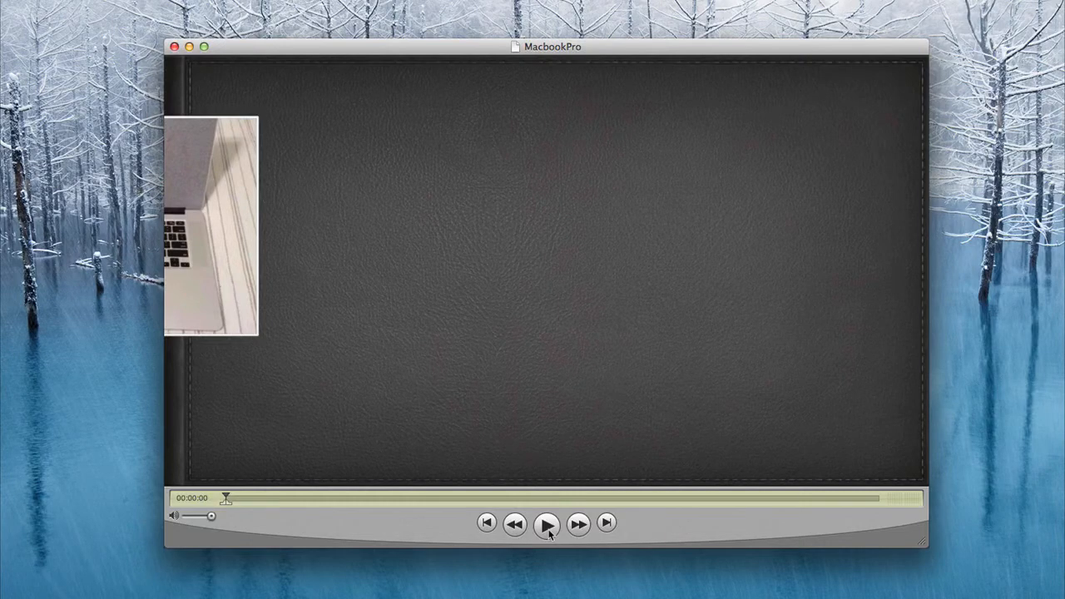
left_click(549, 533)
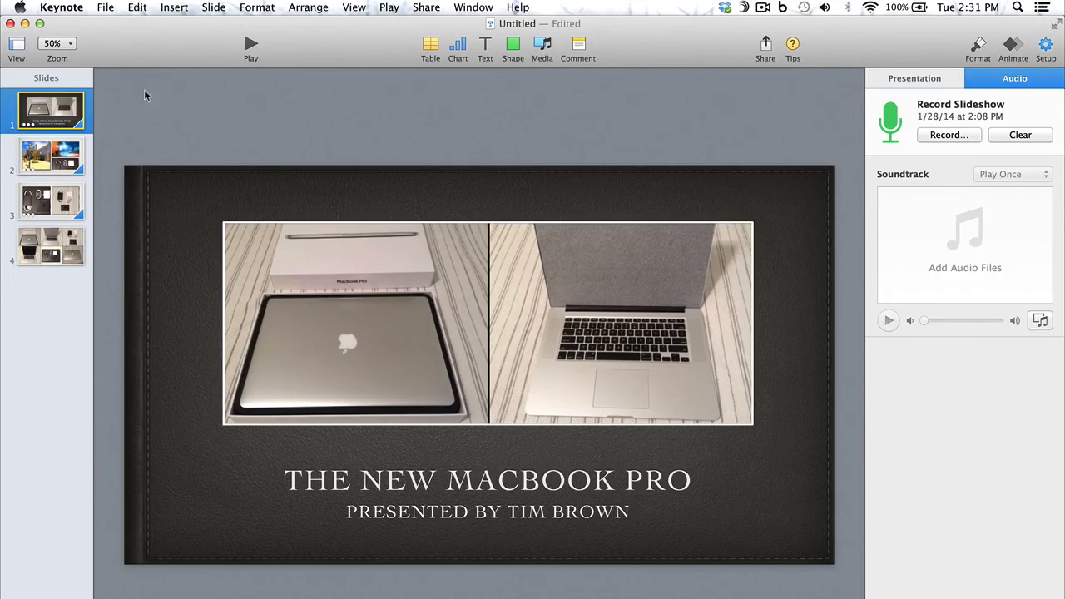
Save the presentation to iCloud under the name Macbook Pro Demo
left_click(105, 6)
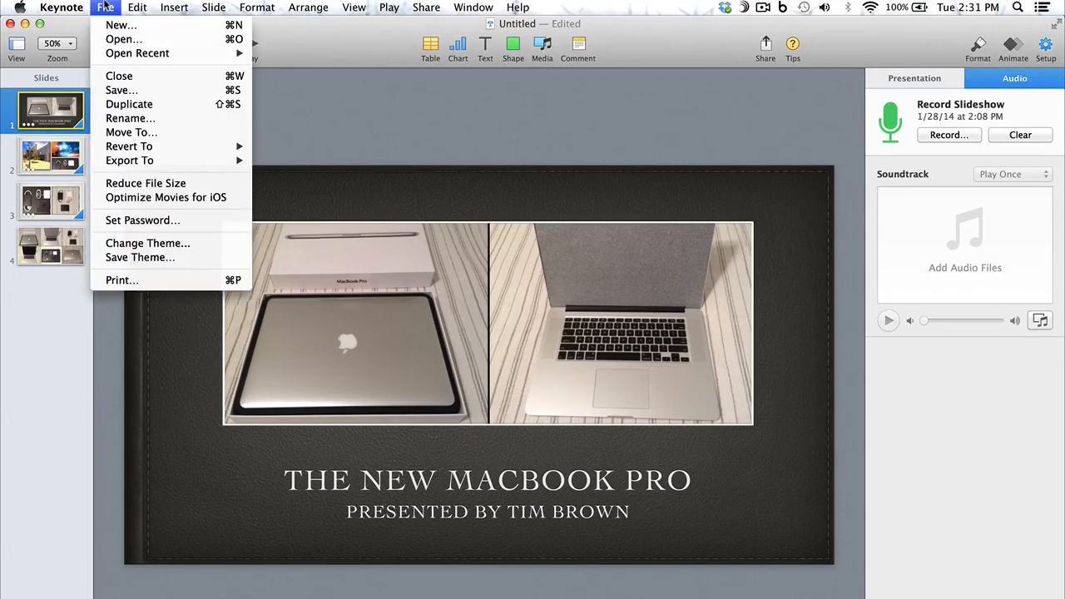
left_click(114, 93)
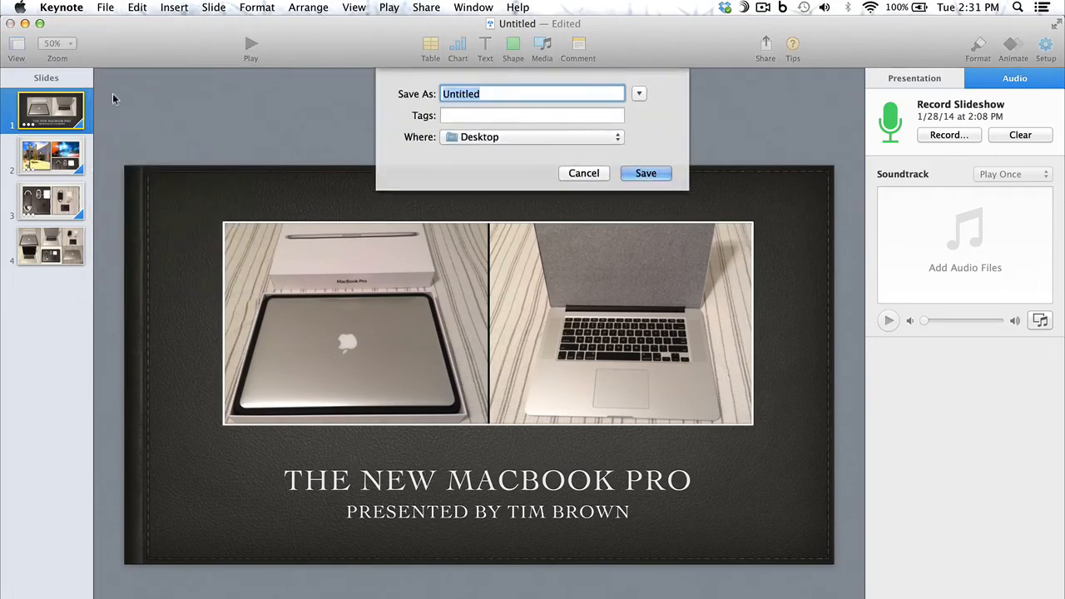
left_click(618, 138)
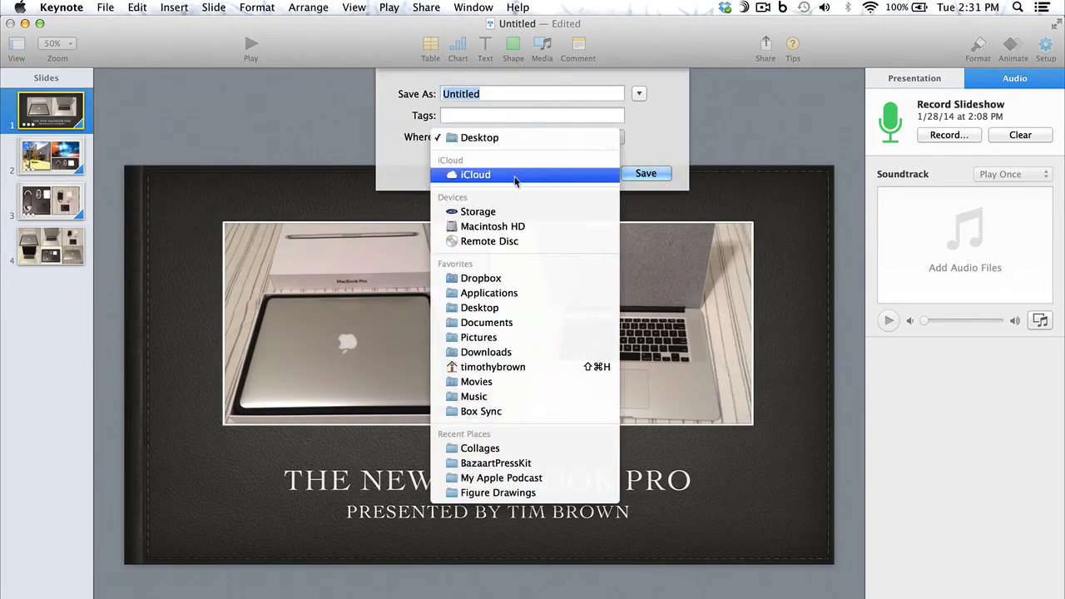
left_click(515, 174)
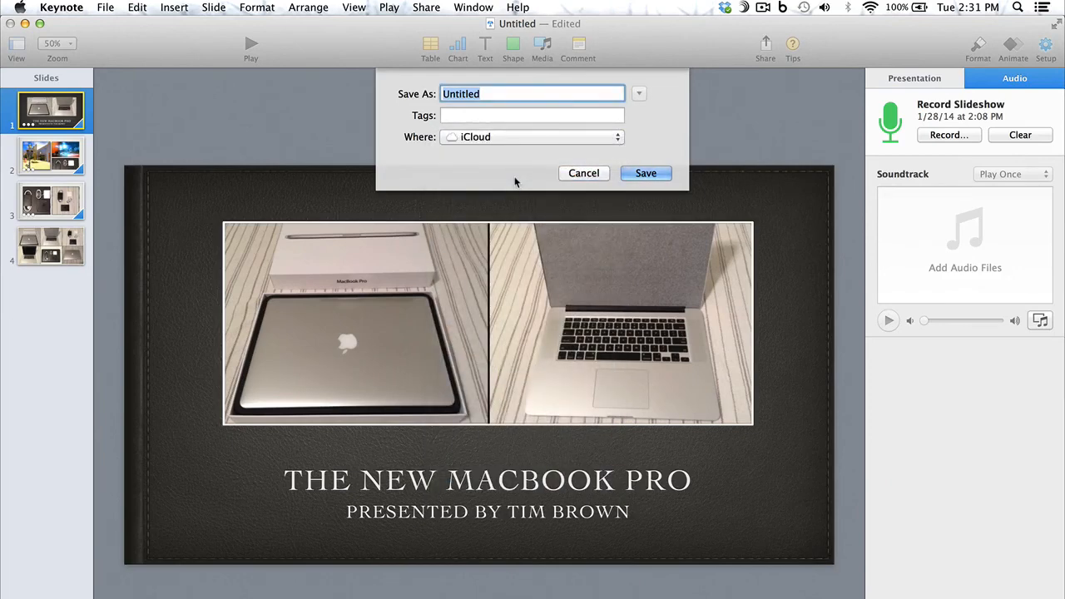
type("Macbook Pro Demo")
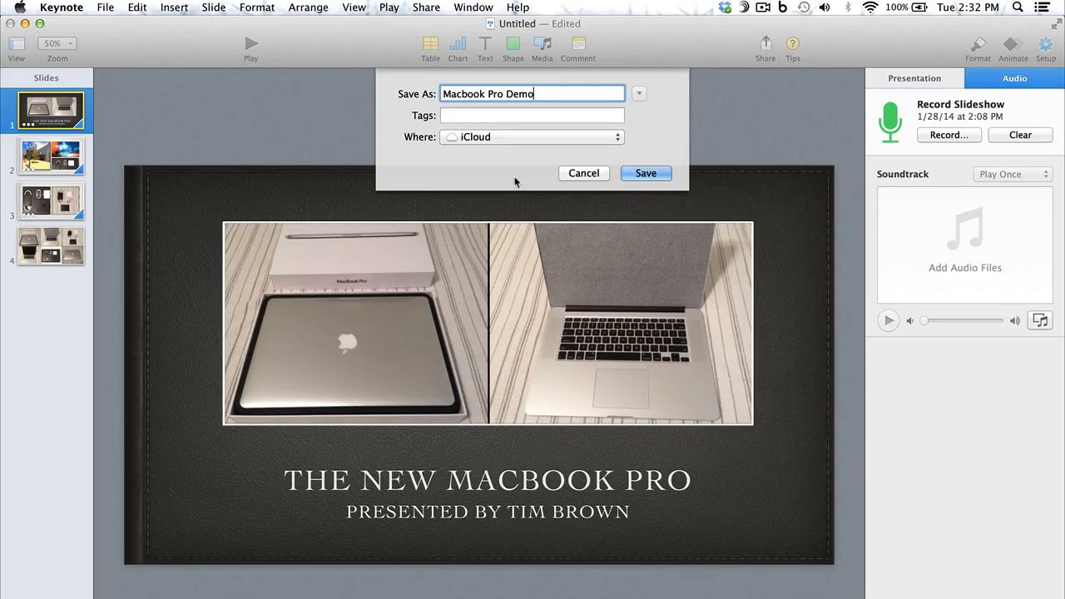
left_click(657, 172)
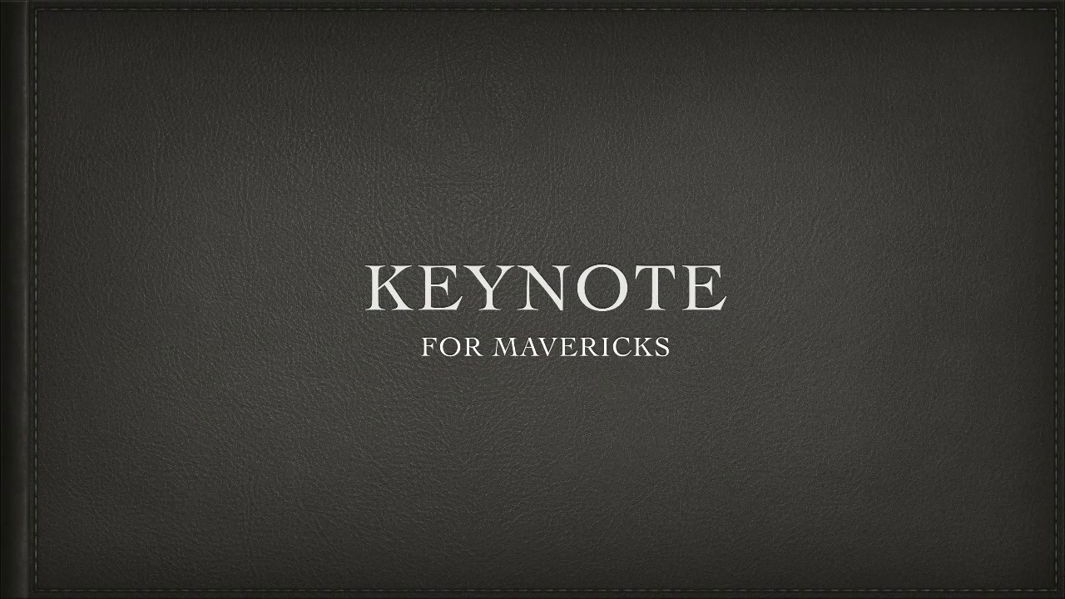